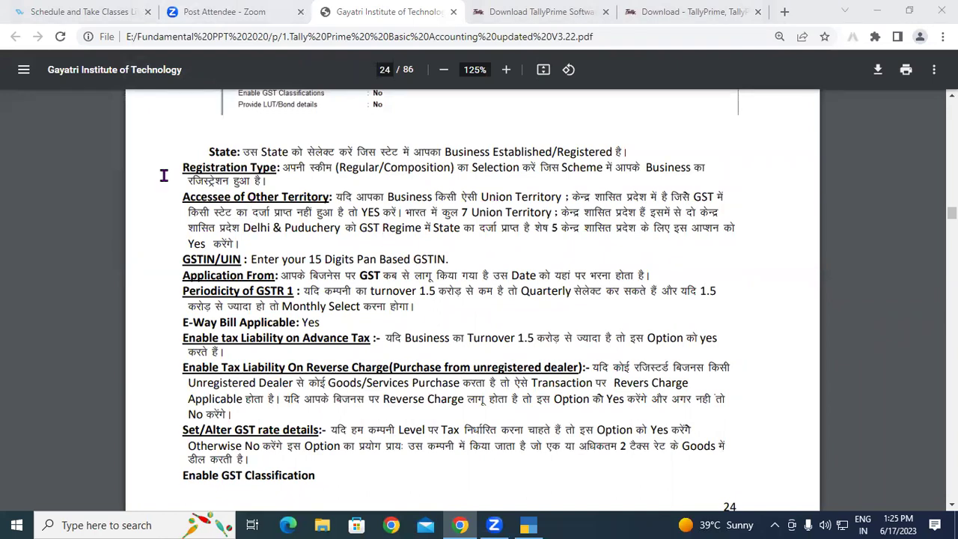
Switch to TallyPrime and open the GST details of Gayatri Computer Ltd from the company features, keeping Goods and Services Tax enabled
{"action": "left_click_drag", "start_coordinate": [201, 151], "coordinate": [293, 199]}
{"action": "left_click", "coordinate": [359, 253]}
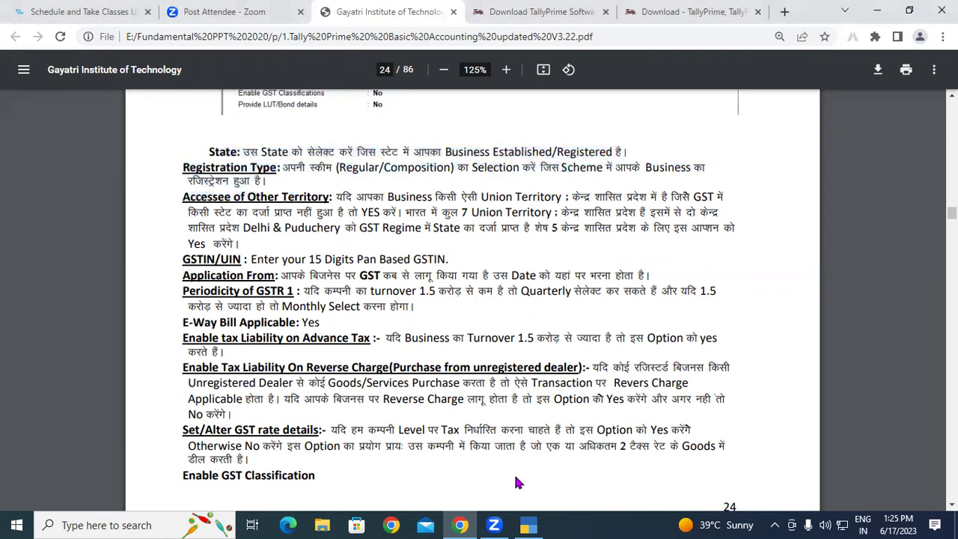
{"action": "key", "text": "alt+Tab"}
{"action": "key", "text": "Escape"}
{"action": "key", "text": "y"}
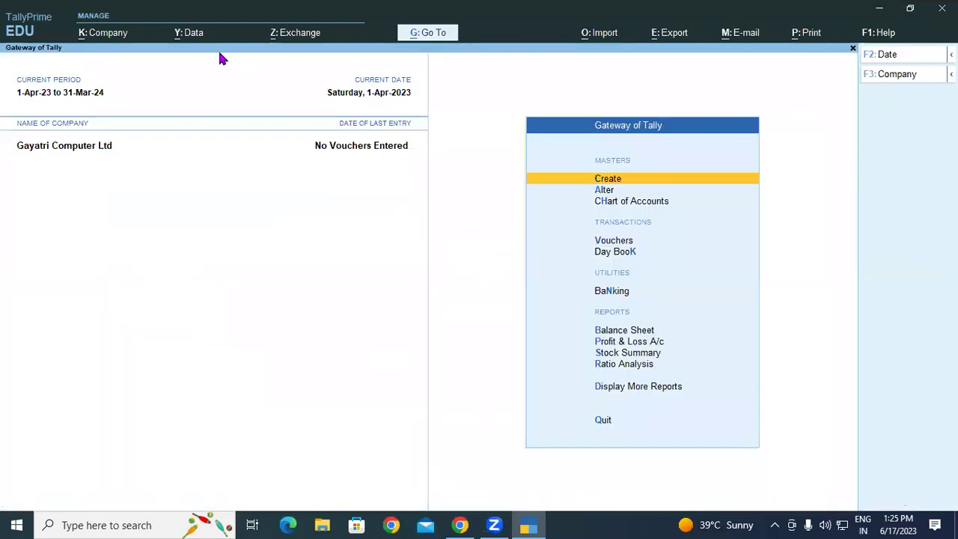
{"action": "left_click", "coordinate": [109, 38]}
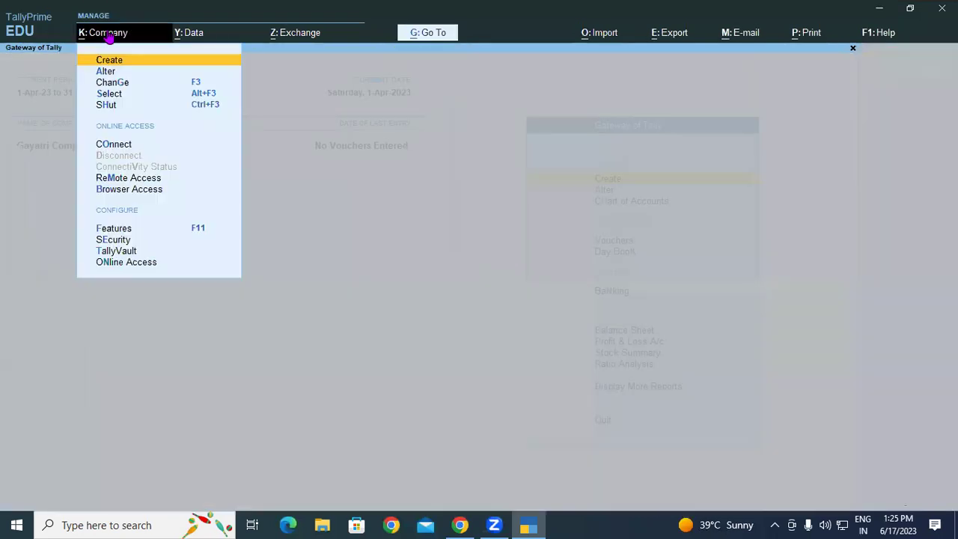
{"action": "left_click", "coordinate": [119, 230]}
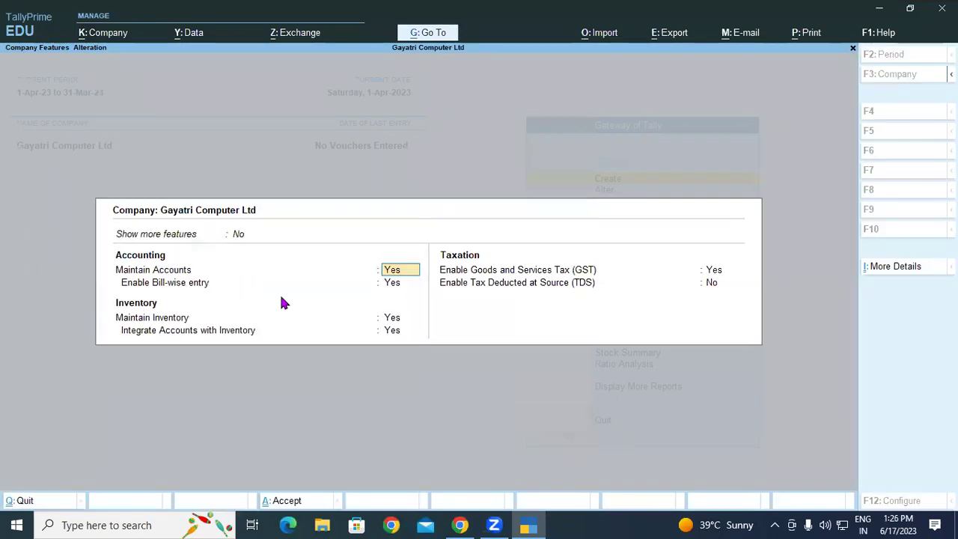
{"action": "left_click", "coordinate": [450, 275]}
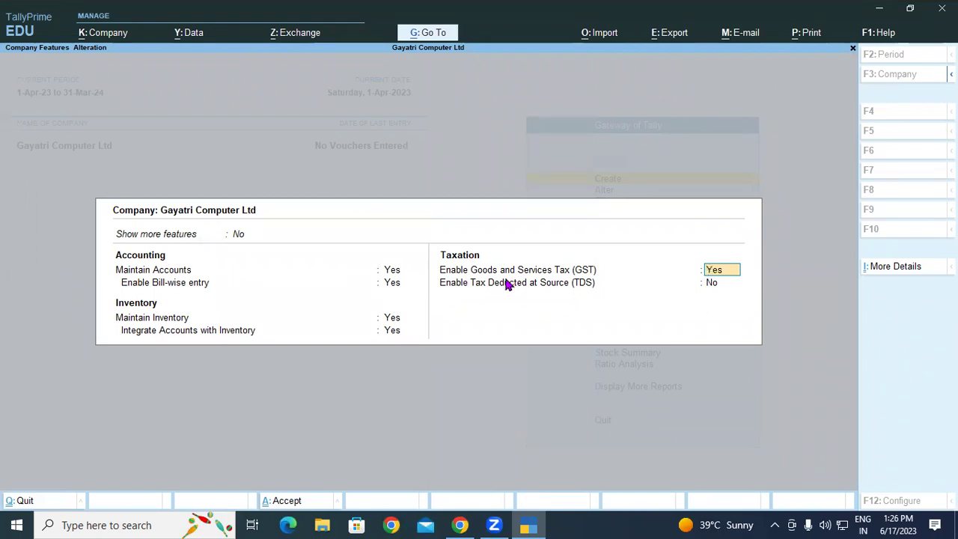
{"action": "key", "text": "Return"}
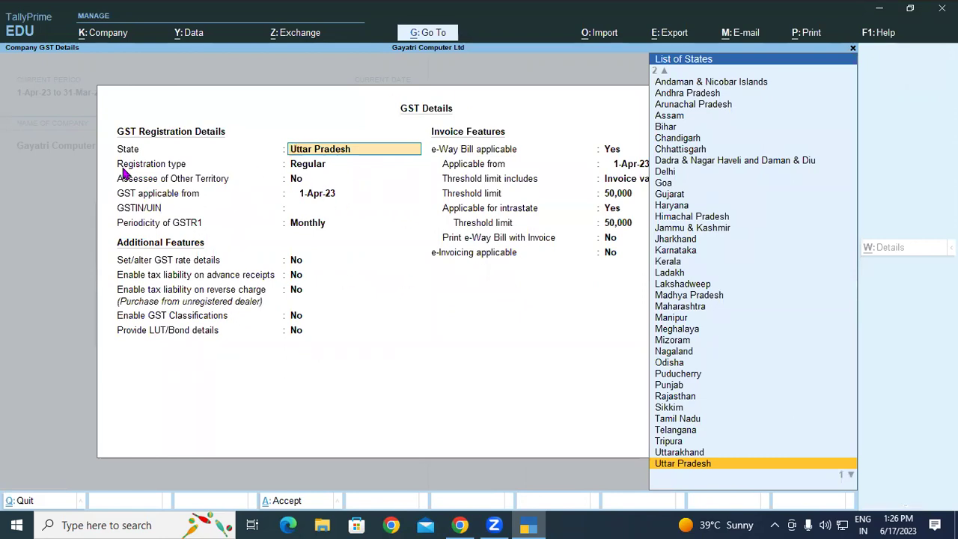
Accept Uttar Pradesh as the state, Regular as the registration type, and No for assessee of other territory
{"action": "key", "text": "Return"}
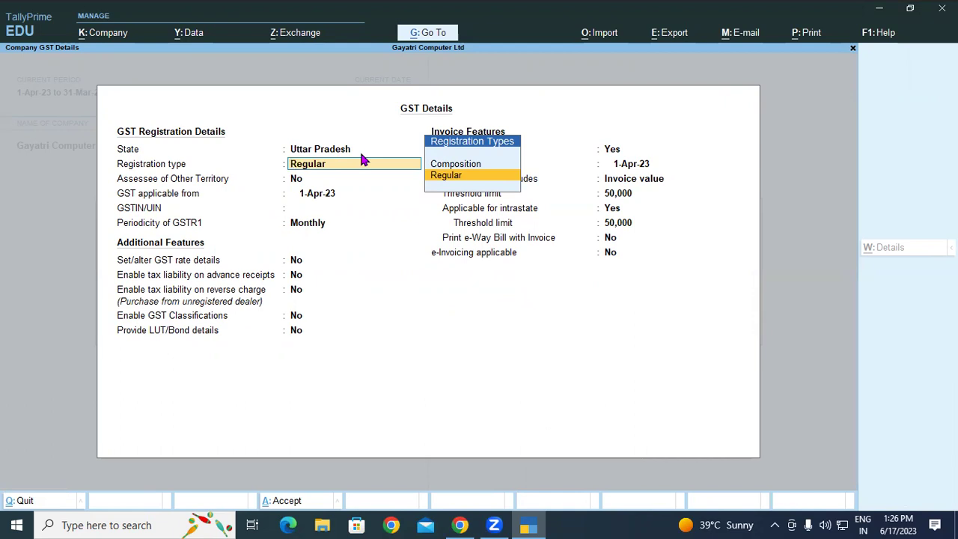
{"action": "key", "text": "Return"}
{"action": "key", "text": "Return"}
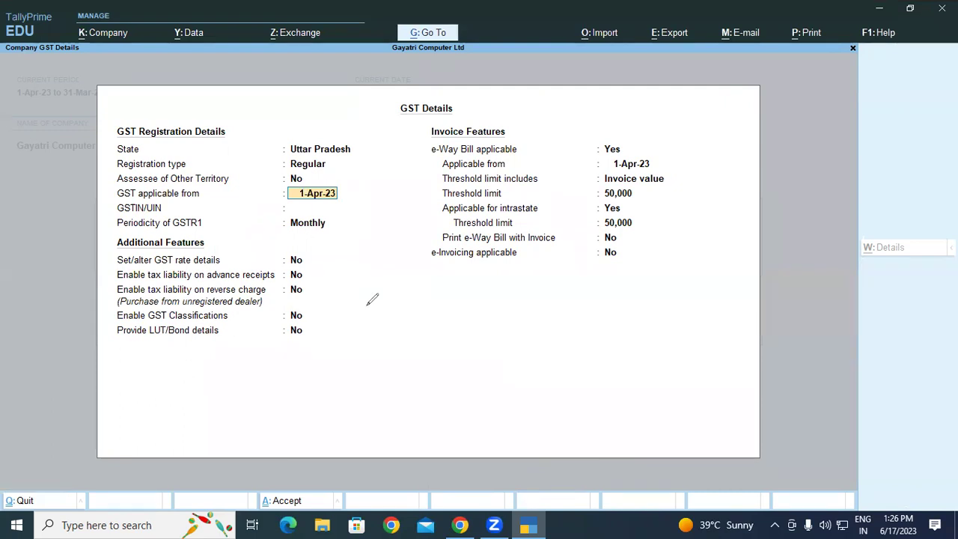
{"action": "mouse_move", "coordinate": [368, 304]}
{"action": "left_mouse_down"}
{"action": "mouse_move", "coordinate": [389, 297]}
{"action": "mouse_move", "coordinate": [392, 318]}
{"action": "mouse_move", "coordinate": [413, 296]}
{"action": "mouse_move", "coordinate": [400, 285]}
{"action": "left_mouse_up"}
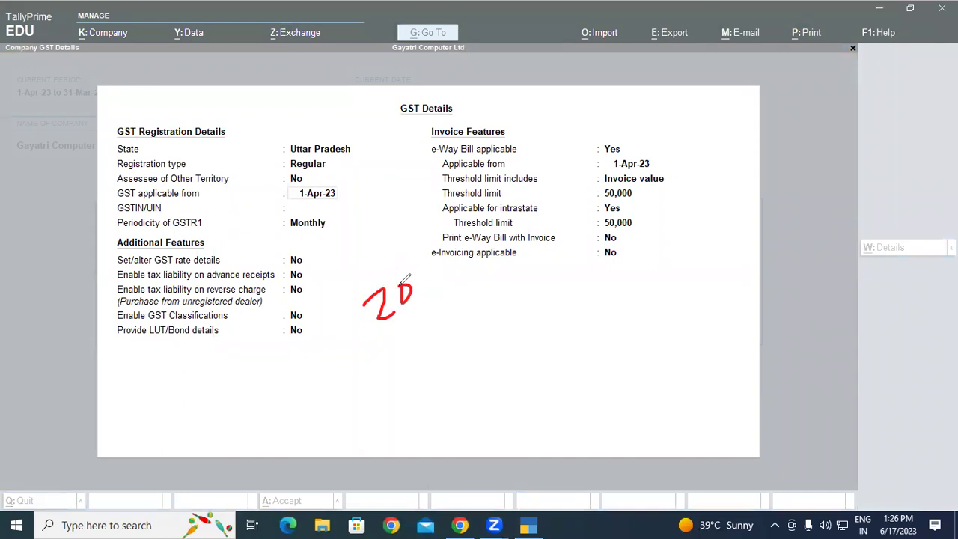
{"action": "left_click", "coordinate": [375, 334]}
{"action": "mouse_move", "coordinate": [506, 310]}
{"action": "left_mouse_down"}
{"action": "mouse_move", "coordinate": [510, 348]}
{"action": "mouse_move", "coordinate": [536, 323]}
{"action": "mouse_move", "coordinate": [528, 317]}
{"action": "left_mouse_up"}
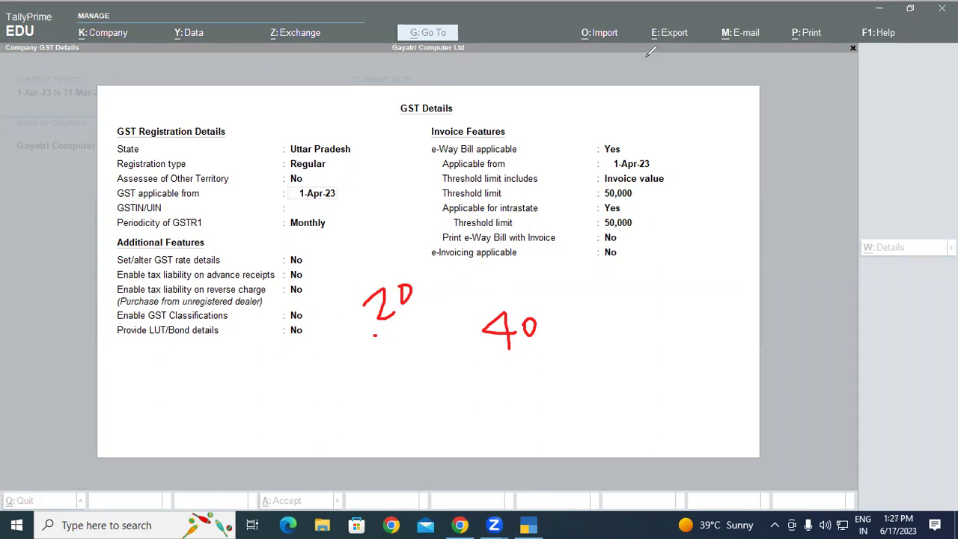
{"action": "key", "text": "e"}
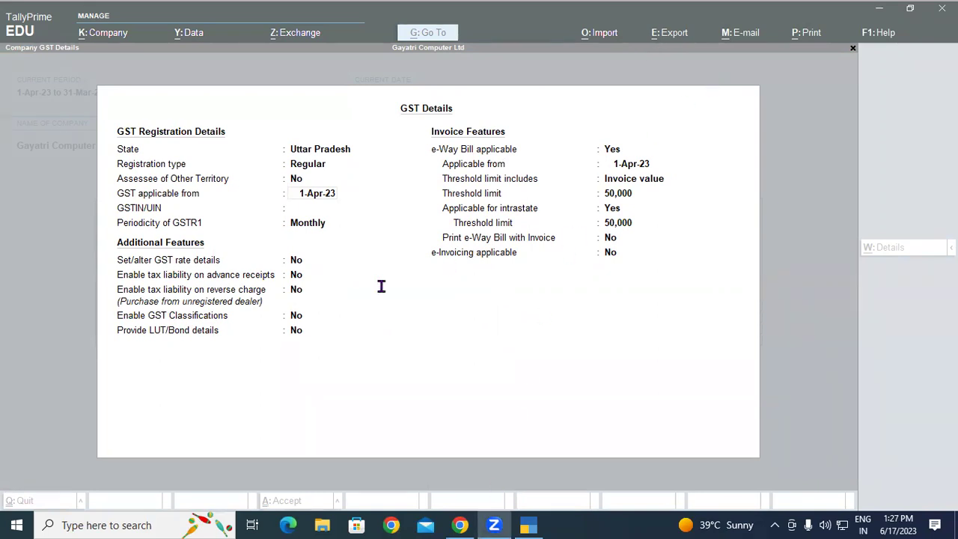
Read the turnover rule for GSTR 1 periodicity and the types of dealer in the PDF notes in Chrome, and return to TallyPrime
{"action": "key", "text": "alt+Tab"}
{"action": "left_click_drag", "start_coordinate": [327, 292], "coordinate": [590, 303]}
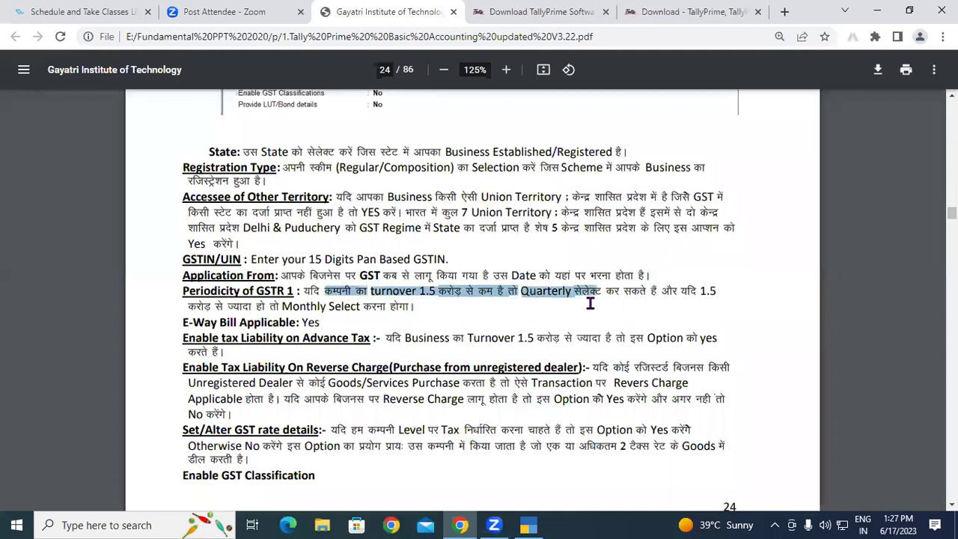
{"action": "left_click", "coordinate": [573, 296]}
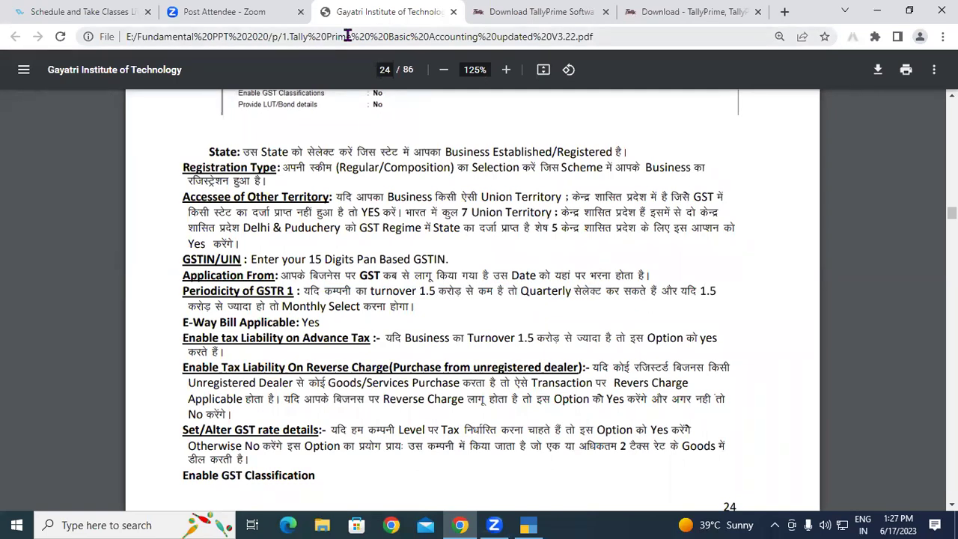
{"action": "left_click_drag", "start_coordinate": [314, 291], "coordinate": [641, 299]}
{"action": "left_click", "coordinate": [524, 294]}
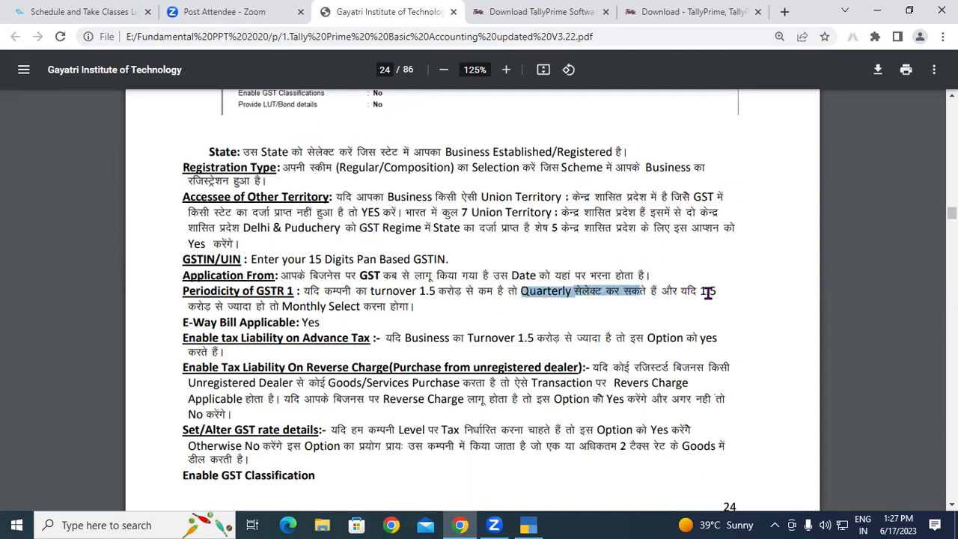
{"action": "left_click", "coordinate": [222, 307]}
{"action": "left_click_drag", "start_coordinate": [222, 307], "coordinate": [258, 306]}
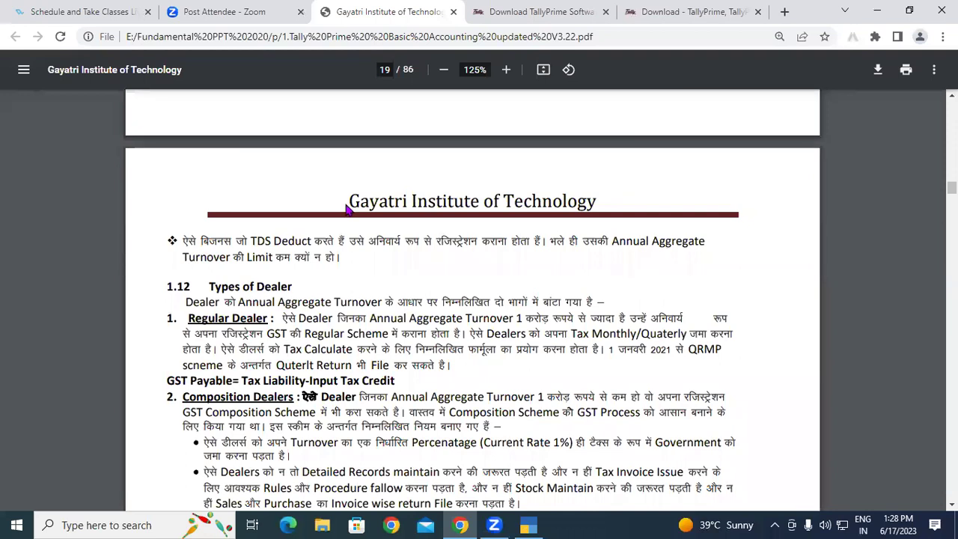
{"action": "key", "text": "alt+Tab"}
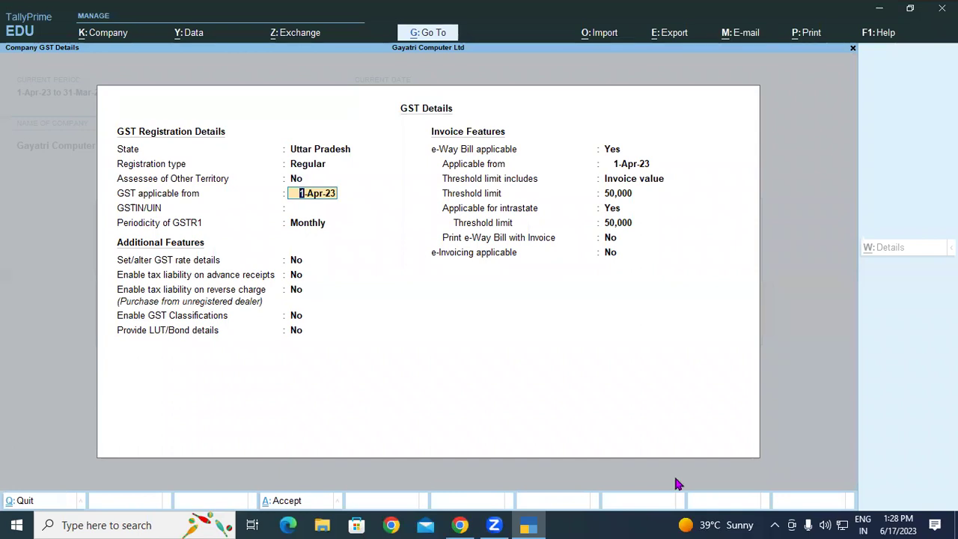
{"action": "left_click_drag", "start_coordinate": [383, 191], "coordinate": [410, 244]}
{"action": "mouse_move", "coordinate": [453, 201]}
{"action": "left_mouse_down"}
{"action": "mouse_move", "coordinate": [449, 233]}
{"action": "mouse_move", "coordinate": [503, 201]}
{"action": "left_mouse_up"}
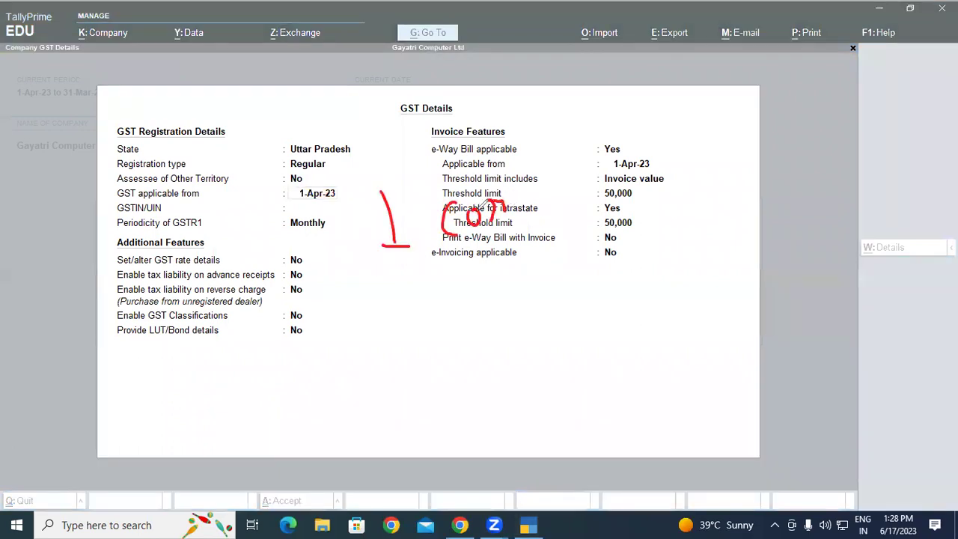
{"action": "mouse_move", "coordinate": [309, 159]}
{"action": "left_mouse_down"}
{"action": "mouse_move", "coordinate": [279, 171]}
{"action": "mouse_move", "coordinate": [328, 157]}
{"action": "left_mouse_up"}
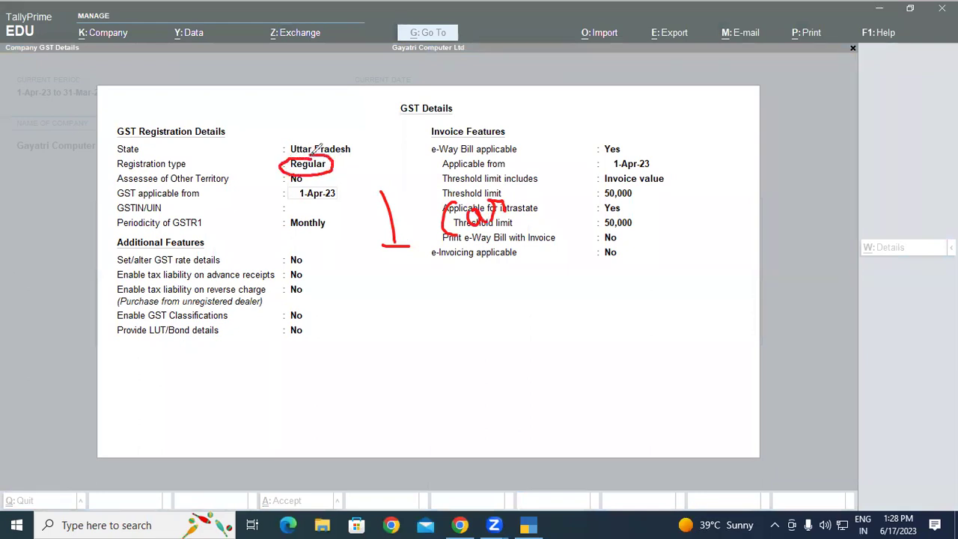
{"action": "mouse_move", "coordinate": [432, 180]}
{"action": "left_mouse_down"}
{"action": "mouse_move", "coordinate": [404, 181]}
{"action": "mouse_move", "coordinate": [374, 262]}
{"action": "mouse_move", "coordinate": [523, 187]}
{"action": "mouse_move", "coordinate": [445, 177]}
{"action": "left_mouse_up"}
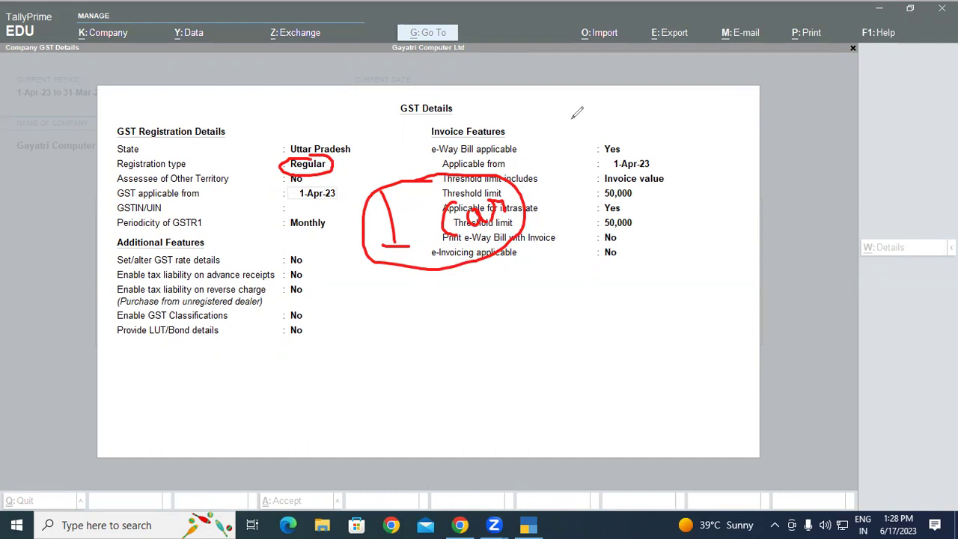
{"action": "key", "text": "Escape"}
Choose Regular as the registration type again and accept 1-Apr-23 as the date GST applies from
{"action": "left_click", "coordinate": [392, 162]}
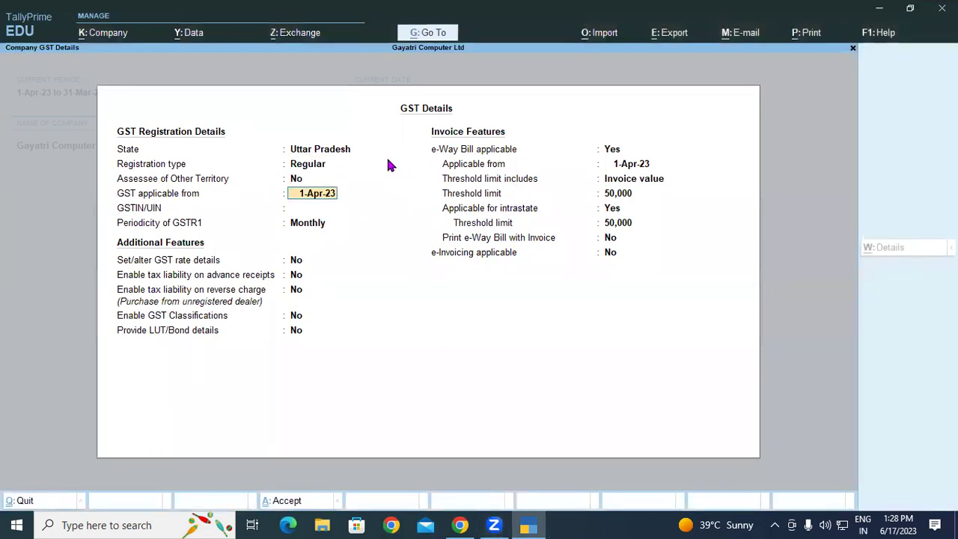
{"action": "left_click", "coordinate": [387, 164]}
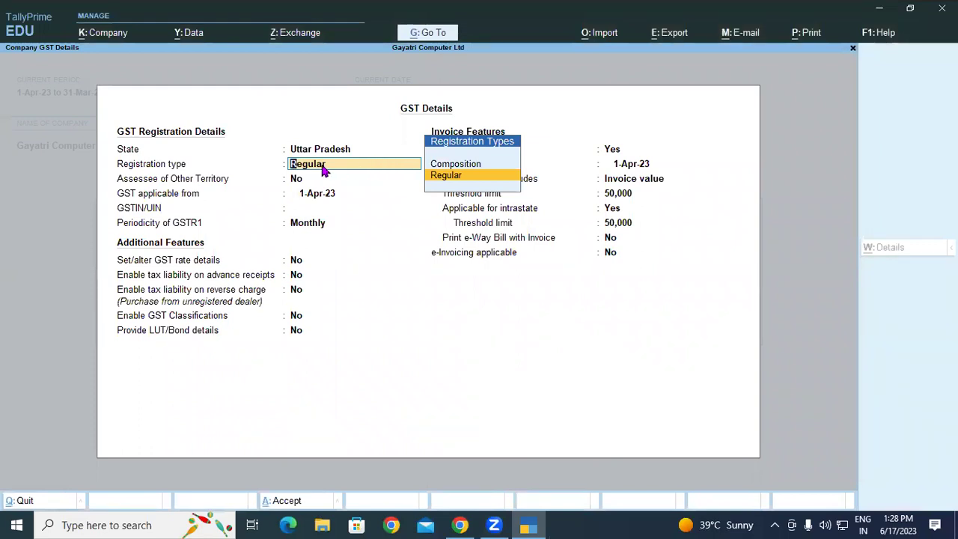
{"action": "left_click", "coordinate": [446, 177]}
{"action": "key", "text": "Return"}
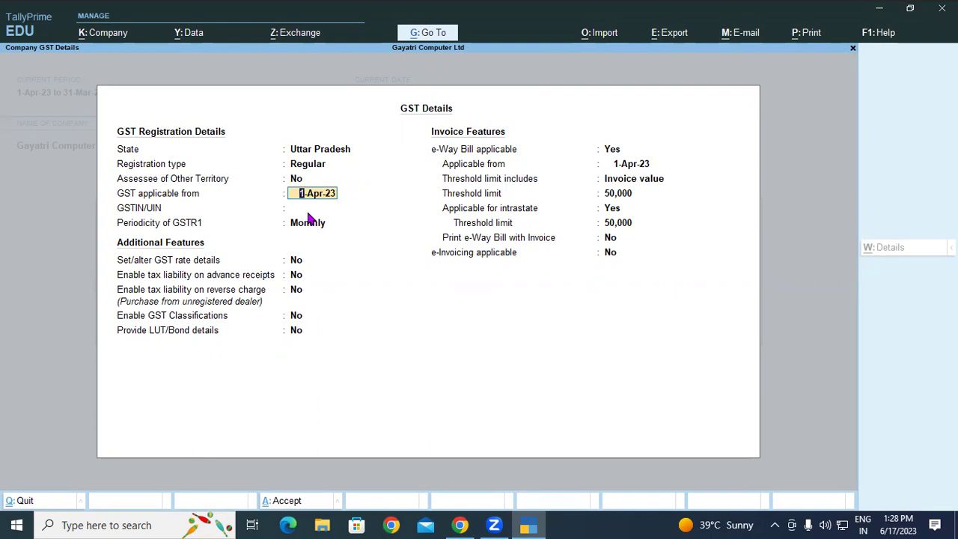
{"action": "key", "text": "Return"}
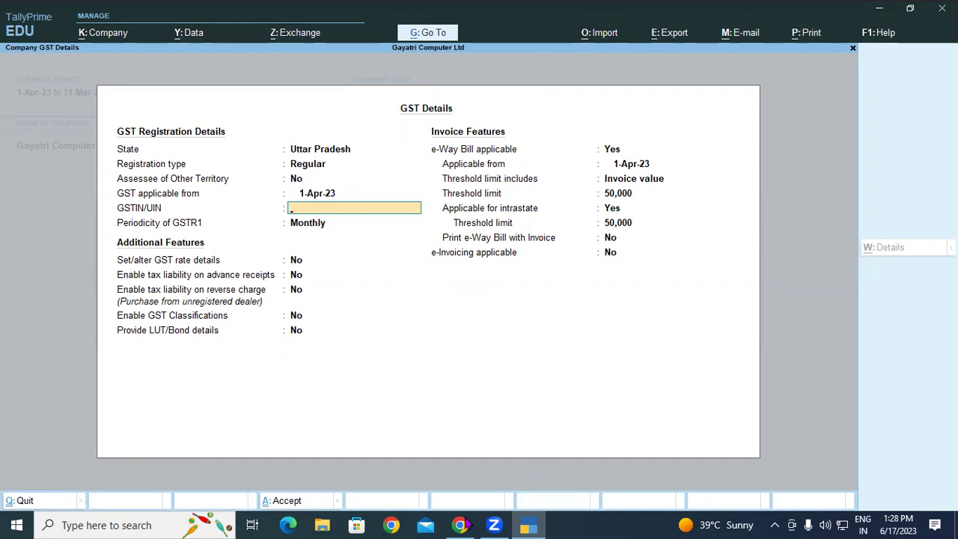
Switch to the PDF notes in Chrome and look up the sample GSTIN in the GST Details illustration on page 24
{"action": "key", "text": "alt+Tab"}
{"action": "scroll", "coordinate": [396, 271], "scroll_direction": "down", "scroll_amount": 15}
{"action": "scroll", "coordinate": [397, 271], "scroll_direction": "down", "scroll_amount": 10}
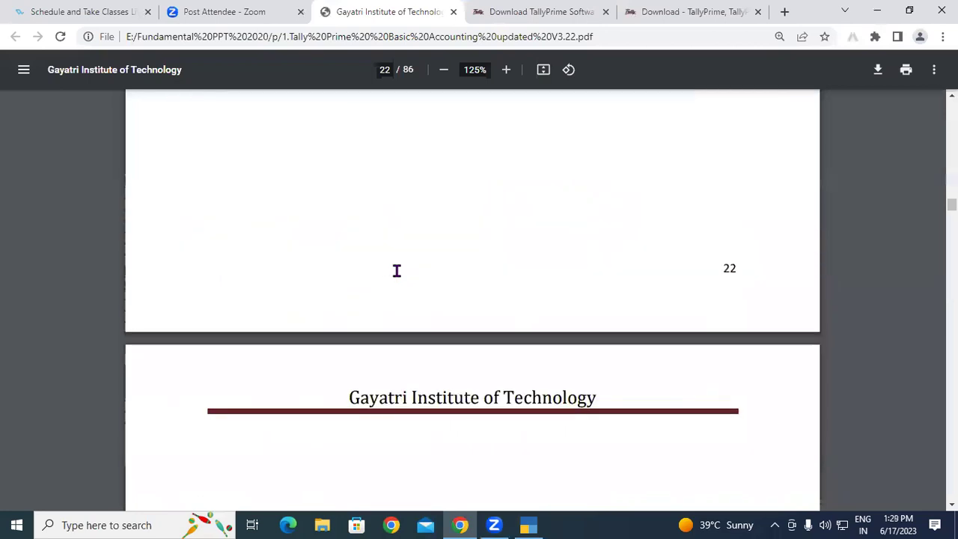
{"action": "scroll", "coordinate": [397, 271], "scroll_direction": "down", "scroll_amount": 12}
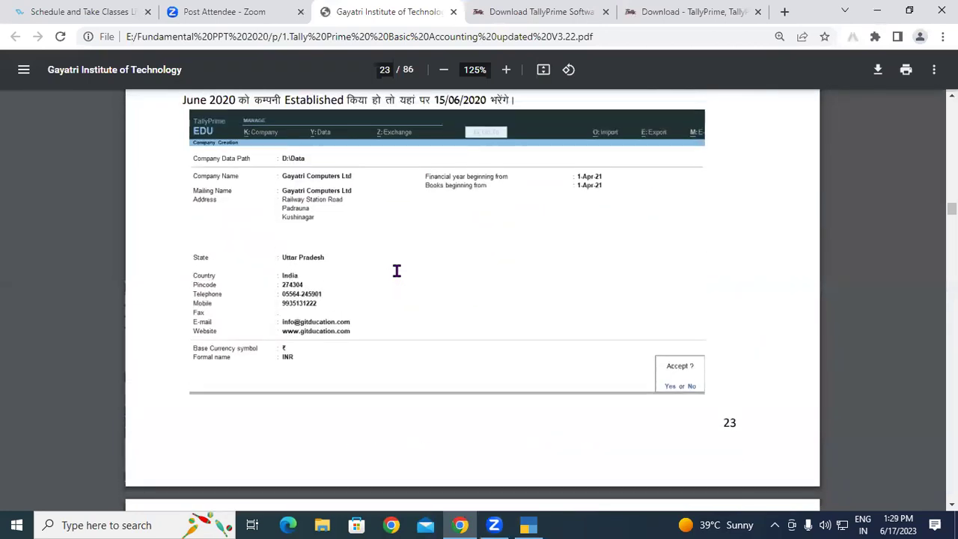
{"action": "scroll", "coordinate": [397, 271], "scroll_direction": "down", "scroll_amount": 4}
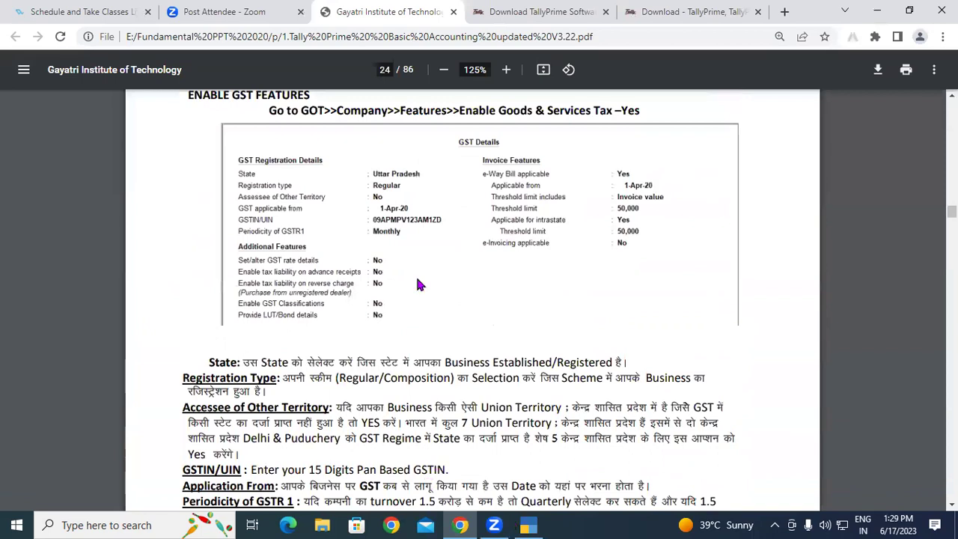
Return to TallyPrime and enter the company's 15-character GSTIN from the notes in the GST registration details
{"action": "key", "text": "alt+Tab"}
{"action": "type", "text": "APMP"}
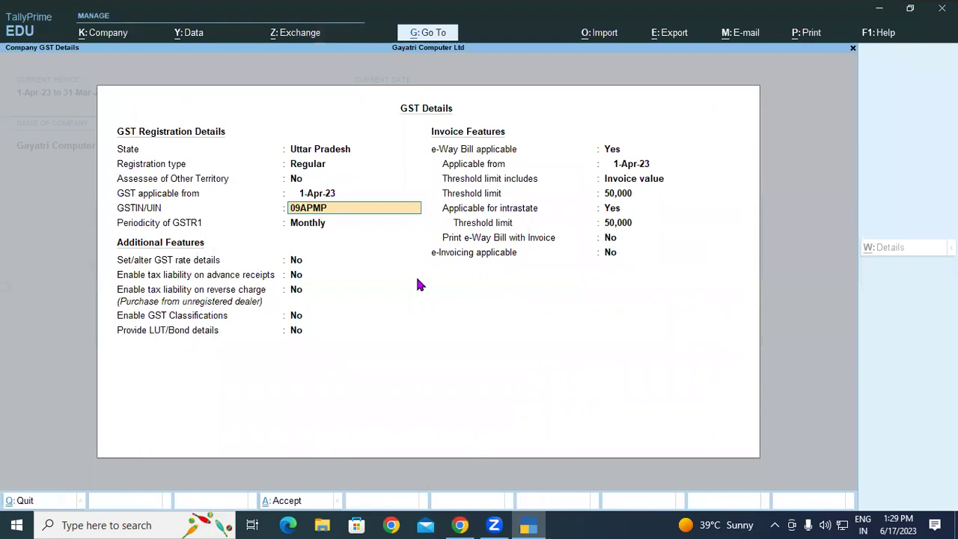
{"action": "type", "text": "V"}
{"action": "type", "text": "12"}
{"action": "type", "text": "P"}
{"action": "key", "text": "BackSpace"}
{"action": "type", "text": "3"}
{"action": "type", "text": "AM"}
{"action": "type", "text": "A"}
{"action": "key", "text": "BackSpace"}
{"action": "type", "text": "1ZD"}
{"action": "key", "text": "Return"}
{"action": "key", "text": "Return"}
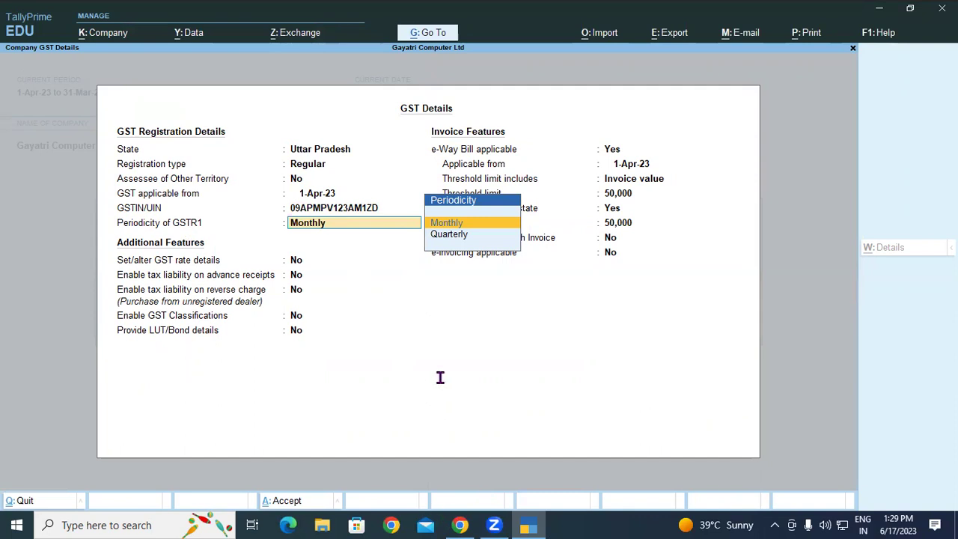
Read the rules for advance tax liability and for quarterly or monthly GSTR 1 periodicity in the PDF notes in Chrome
{"action": "key", "text": "alt+Tab"}
{"action": "left_click_drag", "start_coordinate": [404, 339], "coordinate": [612, 345]}
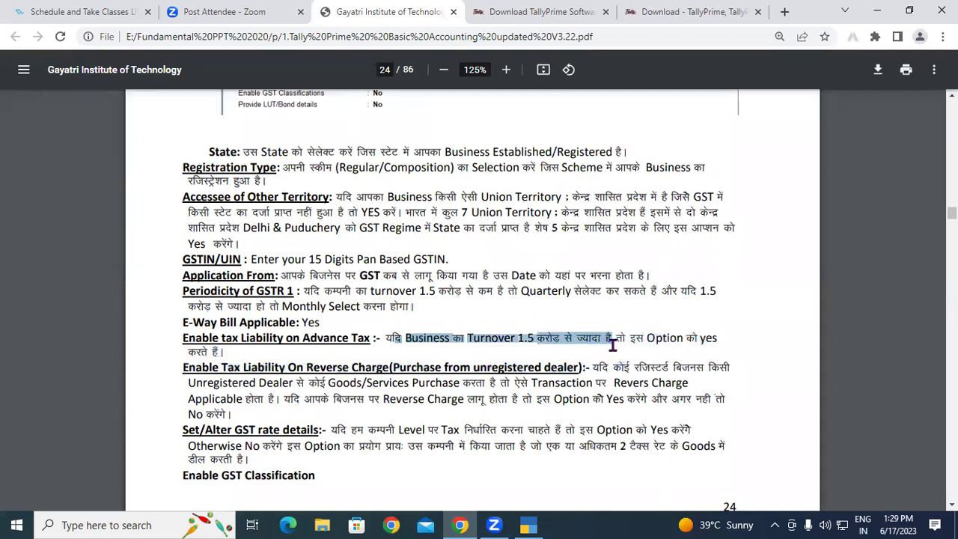
{"action": "left_click", "coordinate": [467, 333]}
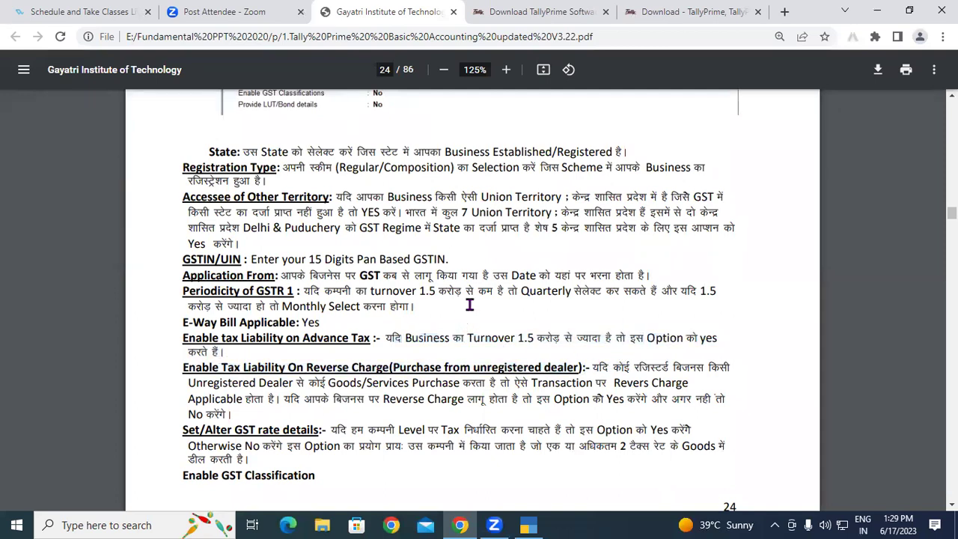
{"action": "left_click_drag", "start_coordinate": [521, 292], "coordinate": [565, 292]}
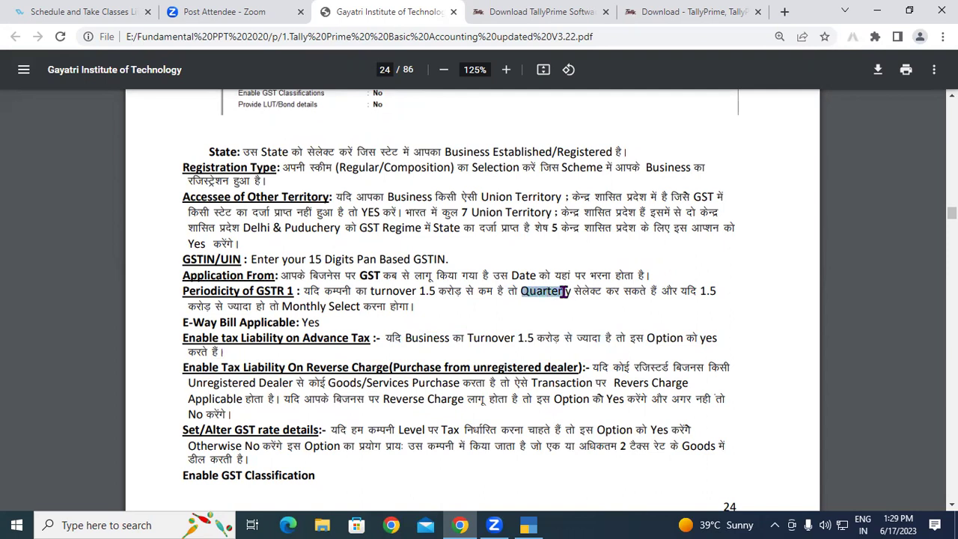
{"action": "left_click_drag", "start_coordinate": [680, 291], "coordinate": [583, 297]}
{"action": "left_click", "coordinate": [306, 307]}
{"action": "left_click", "coordinate": [361, 306]}
{"action": "left_click", "coordinate": [570, 296]}
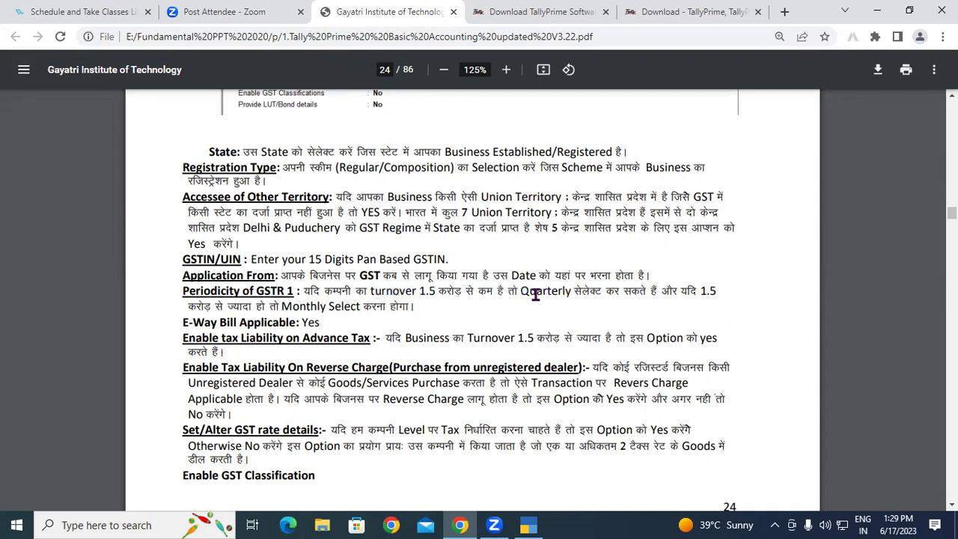
{"action": "left_click_drag", "start_coordinate": [522, 293], "coordinate": [571, 295]}
{"action": "left_click_drag", "start_coordinate": [711, 293], "coordinate": [391, 307]}
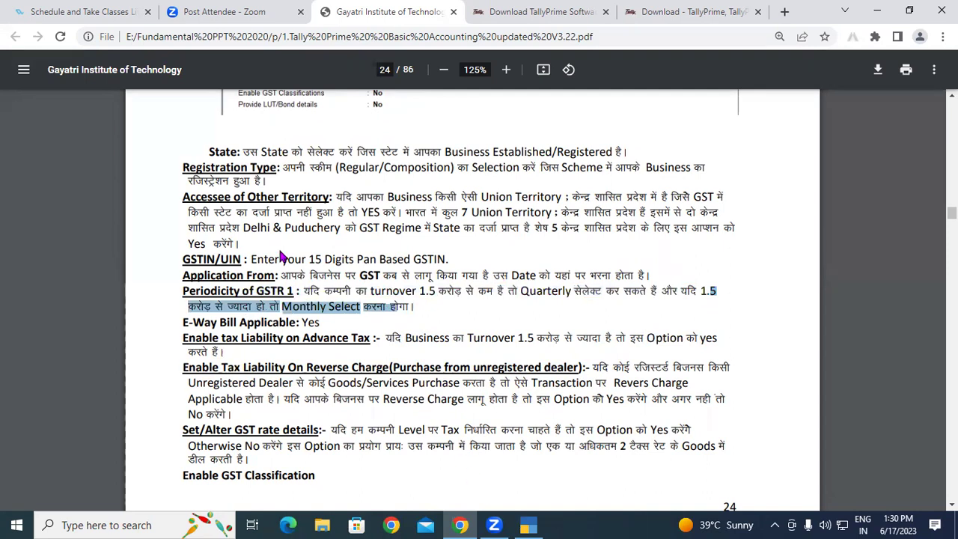
Switch back to TallyPrime and set the periodicity of GSTR1 to Quarterly
{"action": "key", "text": "alt+Tab"}
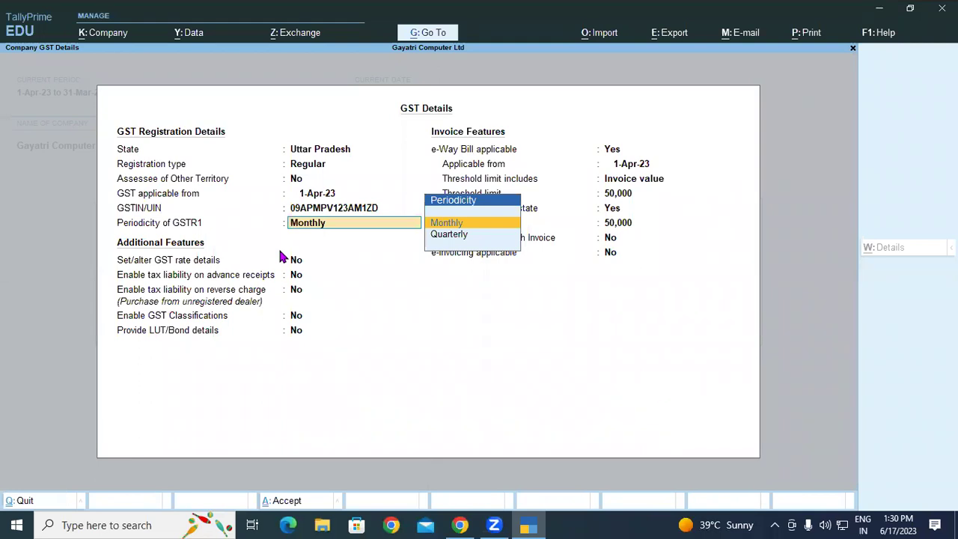
{"action": "key", "text": "Return"}
{"action": "key", "text": "Up"}
{"action": "key", "text": "Down"}
{"action": "key", "text": "Return"}
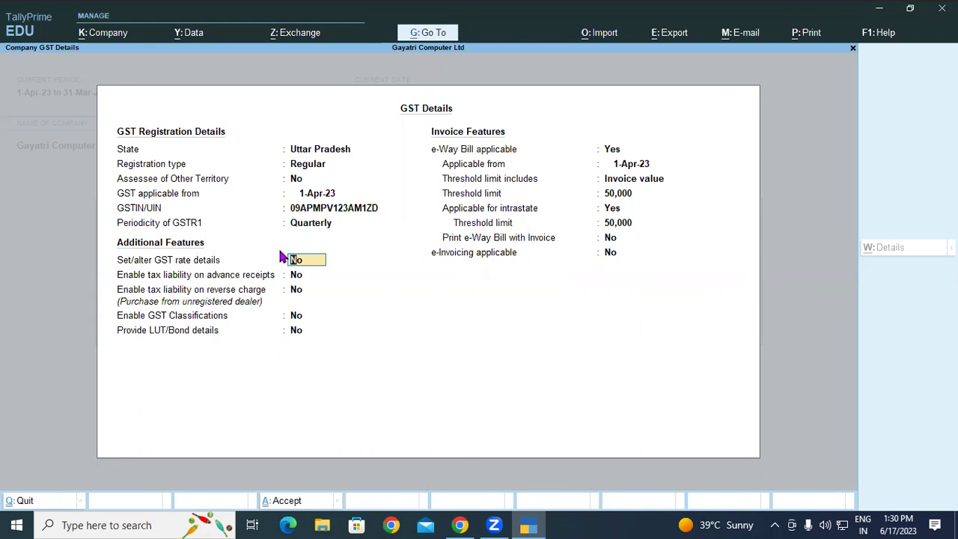
Change the periodicity of GSTR1 in the company's GST registration details to Monthly
{"action": "key", "text": "BackSpace"}
{"action": "key", "text": "Up"}
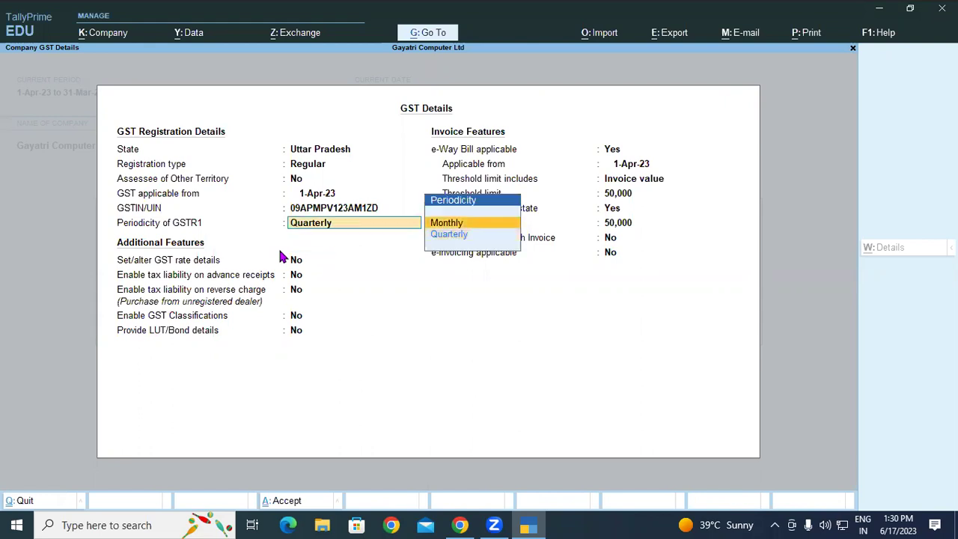
{"action": "key", "text": "Return"}
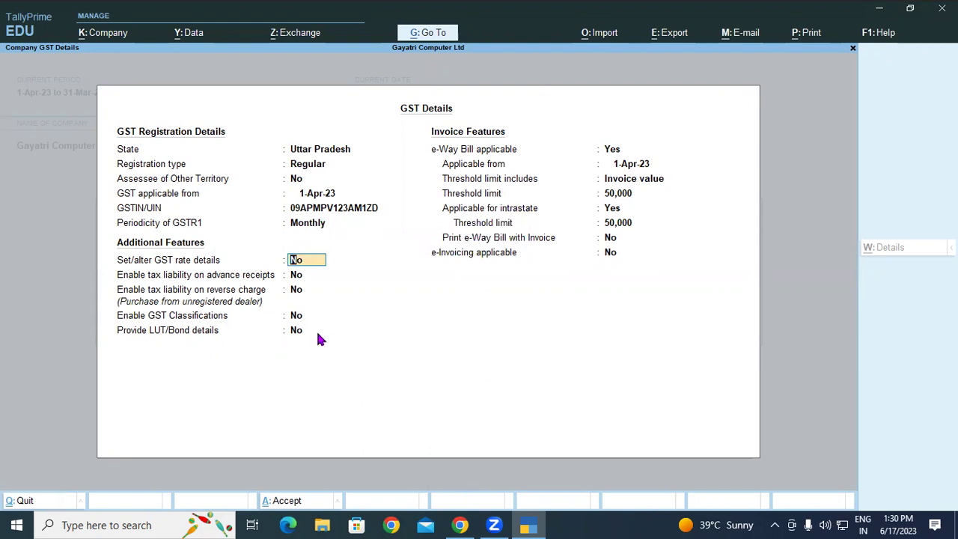
Look up the Set/Alter GST rate details explanation in the PDF notes in Chrome, and return to TallyPrime
{"action": "key", "text": "alt+Tab"}
{"action": "left_click_drag", "start_coordinate": [188, 291], "coordinate": [323, 290]}
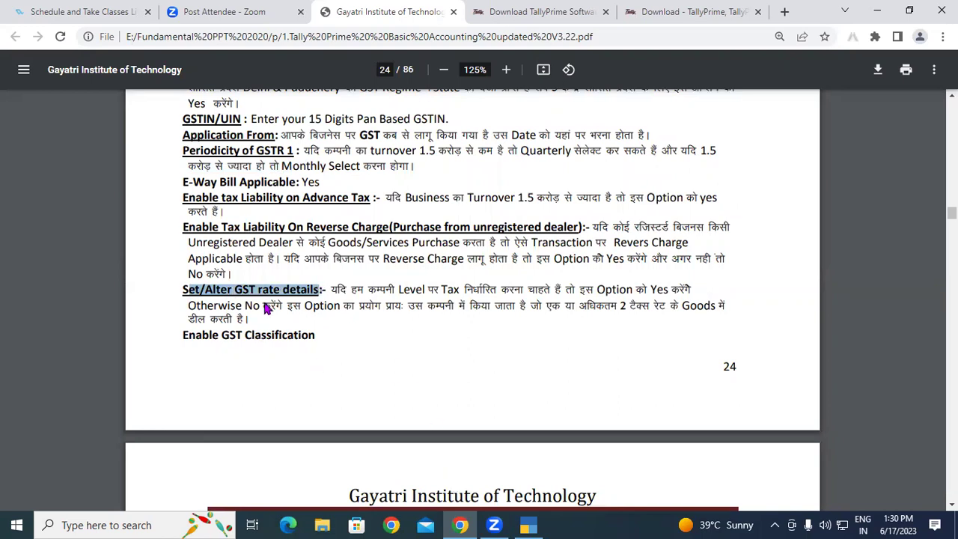
{"action": "key", "text": "alt+Tab"}
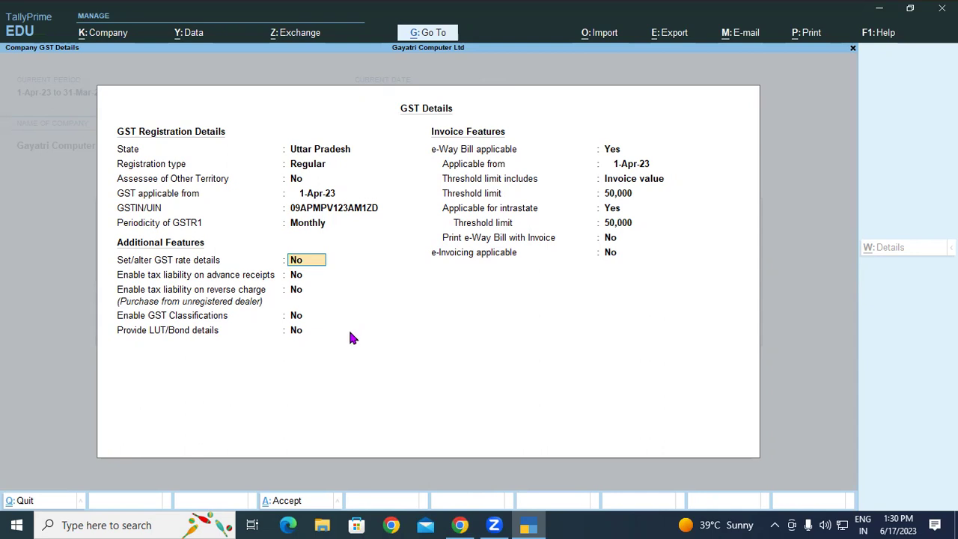
Switch to the PDF notes in Chrome and handwrite the GST rates 6, 12, 18 and 28 over the page
{"action": "key", "text": "alt+Tab"}
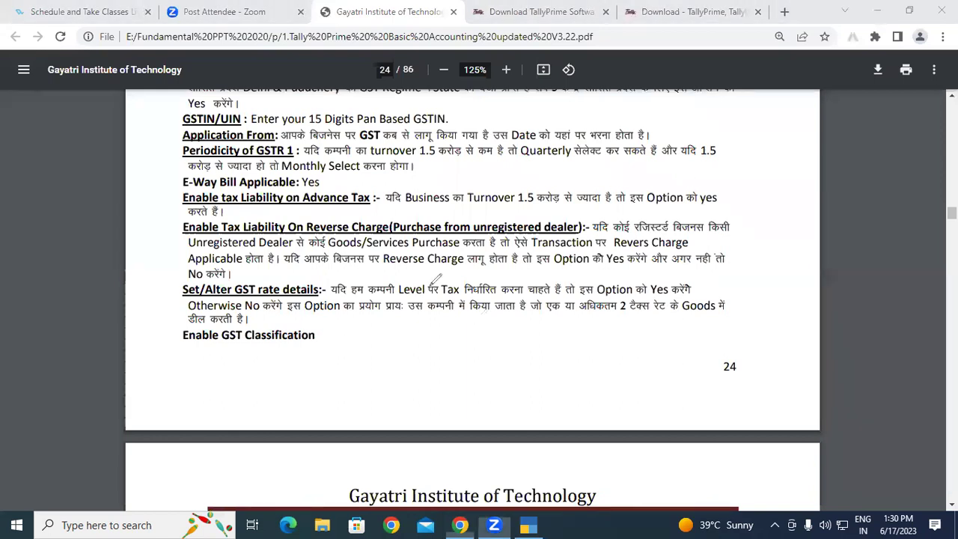
{"action": "left_click", "coordinate": [467, 288]}
{"action": "left_click_drag", "start_coordinate": [433, 251], "coordinate": [428, 279]}
{"action": "mouse_move", "coordinate": [494, 256]}
{"action": "left_mouse_down"}
{"action": "mouse_move", "coordinate": [490, 281]}
{"action": "mouse_move", "coordinate": [533, 281]}
{"action": "left_mouse_up"}
{"action": "left_click_drag", "start_coordinate": [561, 263], "coordinate": [553, 282]}
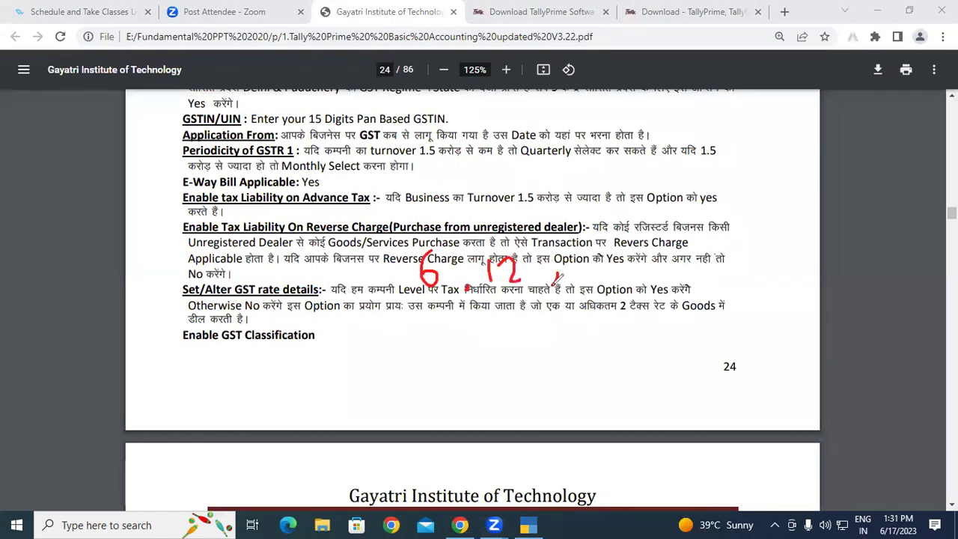
{"action": "mouse_move", "coordinate": [585, 250]}
{"action": "left_mouse_down"}
{"action": "mouse_move", "coordinate": [584, 276]}
{"action": "mouse_move", "coordinate": [598, 277]}
{"action": "mouse_move", "coordinate": [609, 259]}
{"action": "mouse_move", "coordinate": [652, 280]}
{"action": "left_mouse_up"}
{"action": "mouse_move", "coordinate": [661, 253]}
{"action": "left_mouse_down"}
{"action": "mouse_move", "coordinate": [674, 238]}
{"action": "mouse_move", "coordinate": [681, 262]}
{"action": "mouse_move", "coordinate": [698, 266]}
{"action": "left_mouse_up"}
{"action": "left_click_drag", "start_coordinate": [709, 246], "coordinate": [704, 254]}
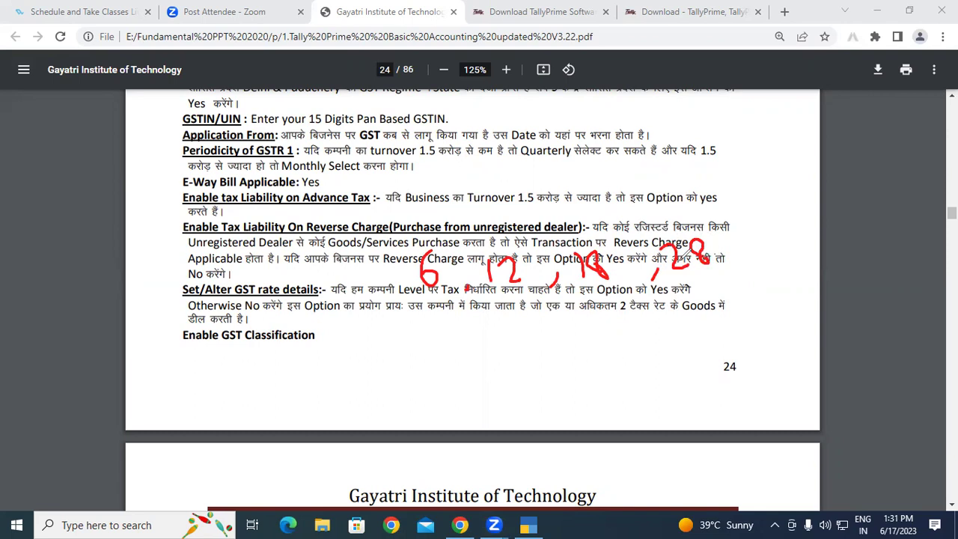
Underline the handwritten GST rates, circle the 18, and clear all annotations from the page
{"action": "left_click_drag", "start_coordinate": [410, 302], "coordinate": [509, 297]}
{"action": "left_click_drag", "start_coordinate": [580, 293], "coordinate": [599, 292]}
{"action": "left_click_drag", "start_coordinate": [684, 284], "coordinate": [708, 280]}
{"action": "mouse_move", "coordinate": [603, 228]}
{"action": "left_mouse_down"}
{"action": "mouse_move", "coordinate": [566, 263]}
{"action": "mouse_move", "coordinate": [610, 301]}
{"action": "mouse_move", "coordinate": [613, 233]}
{"action": "left_mouse_up"}
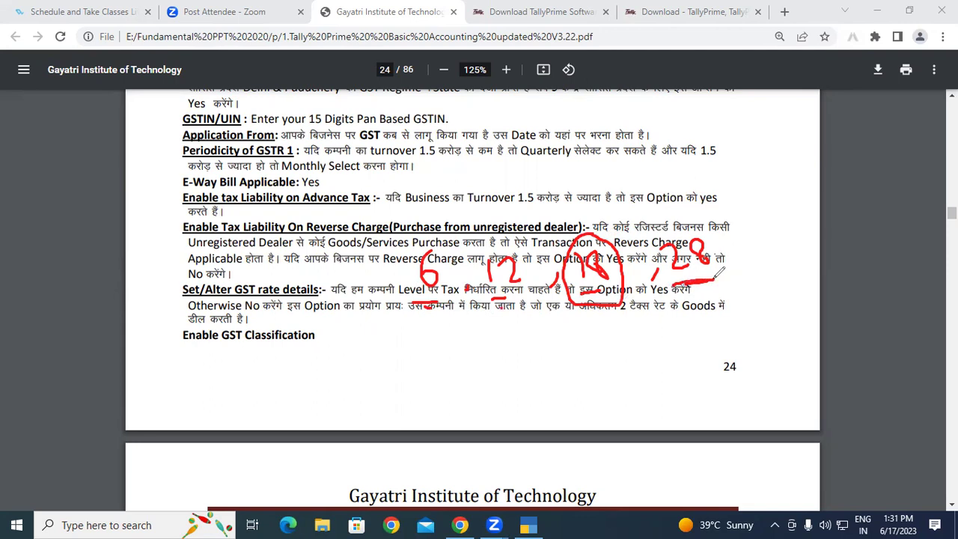
{"action": "left_click", "coordinate": [647, 116]}
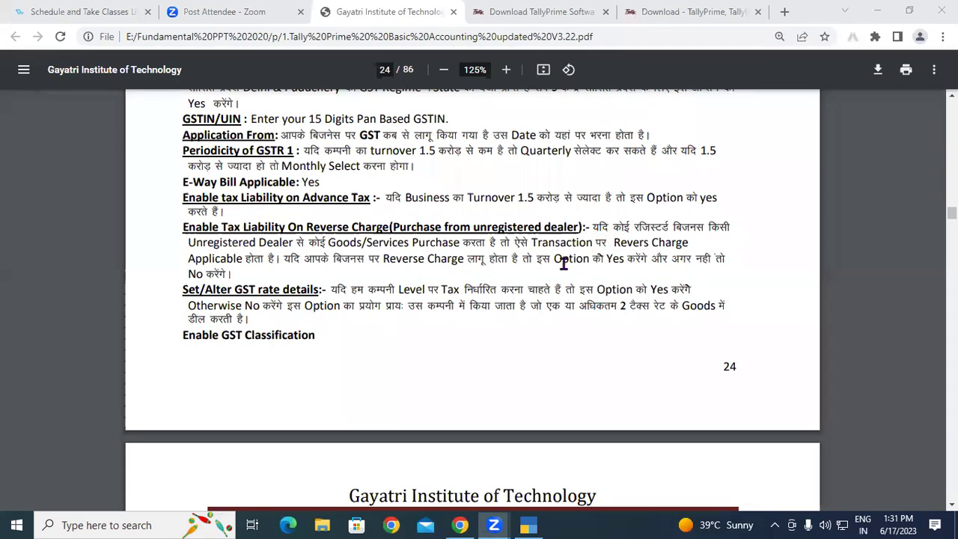
In TallyPrime, enable Set/alter GST rate details and enter company-level taxability Taxable with Integrated Tax of 18%
{"action": "left_click", "coordinate": [532, 519]}
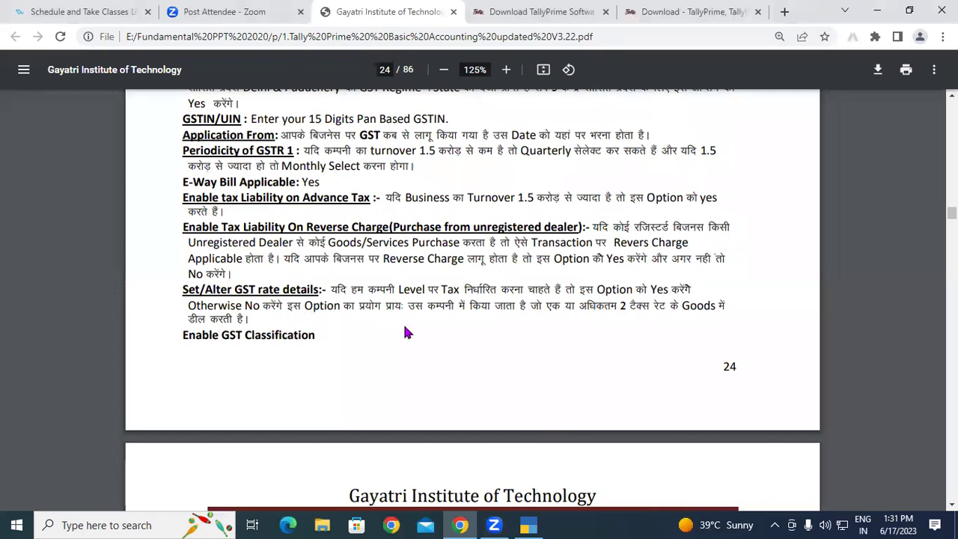
{"action": "key", "text": "y"}
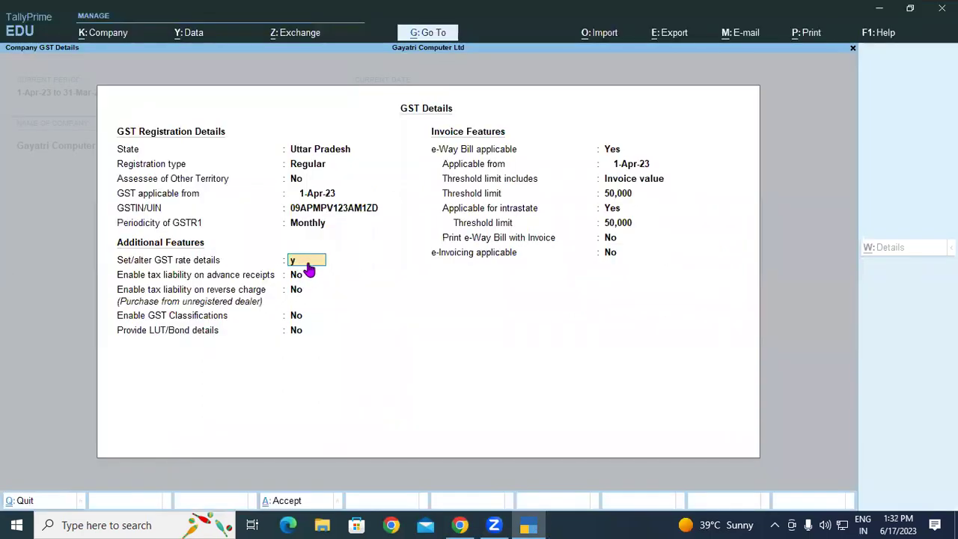
{"action": "key", "text": "Return"}
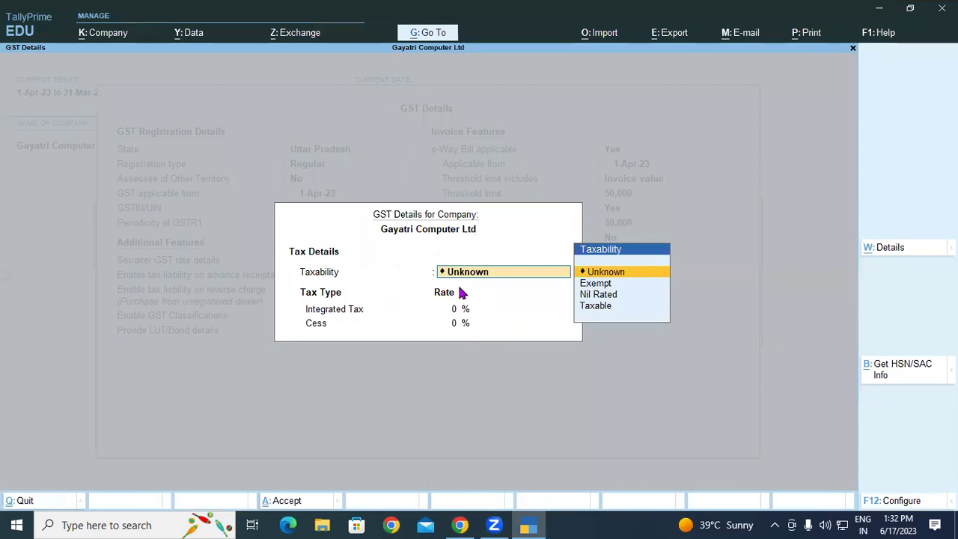
{"action": "key", "text": "Down"}
{"action": "key", "text": "Down"}
{"action": "key", "text": "Down"}
{"action": "key", "text": "Return"}
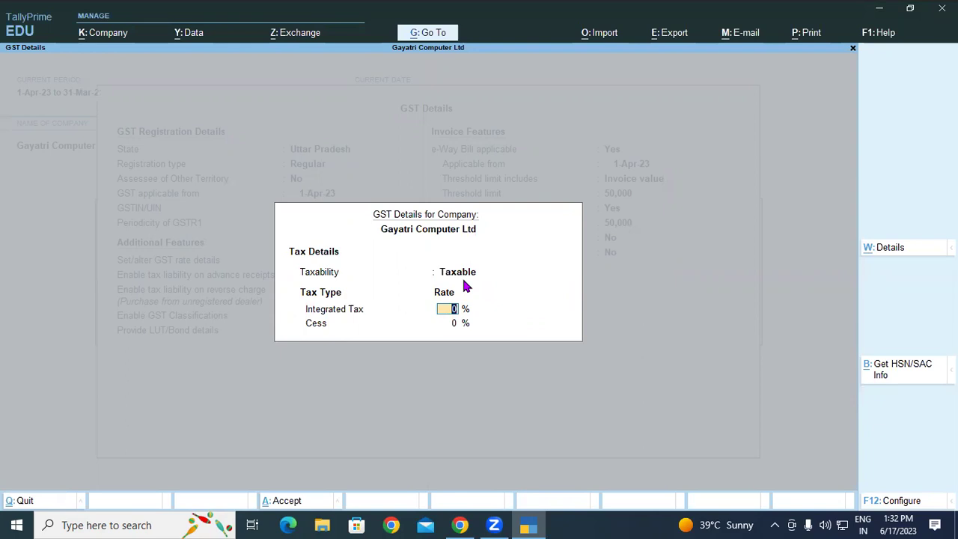
{"action": "type", "text": "18"}
{"action": "key", "text": "Return"}
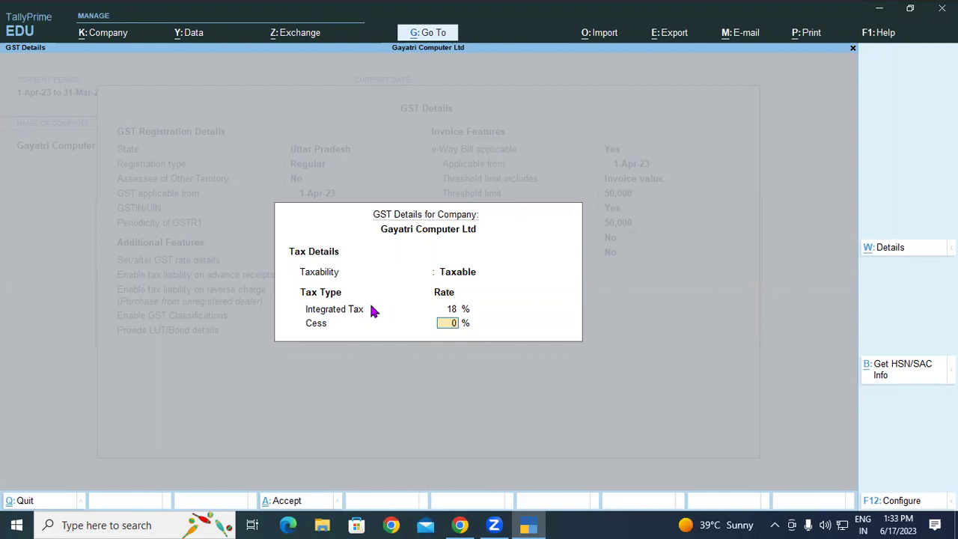
Discard the company-level tax details and set Set/alter GST rate details to No
{"action": "key", "text": "Escape"}
{"action": "type", "text": "y"}
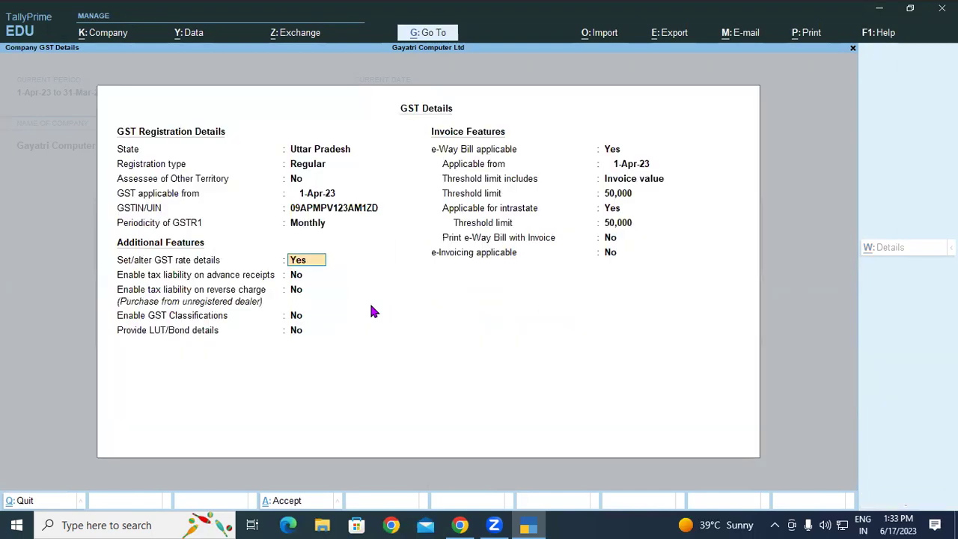
{"action": "type", "text": "n"}
{"action": "key", "text": "Return"}
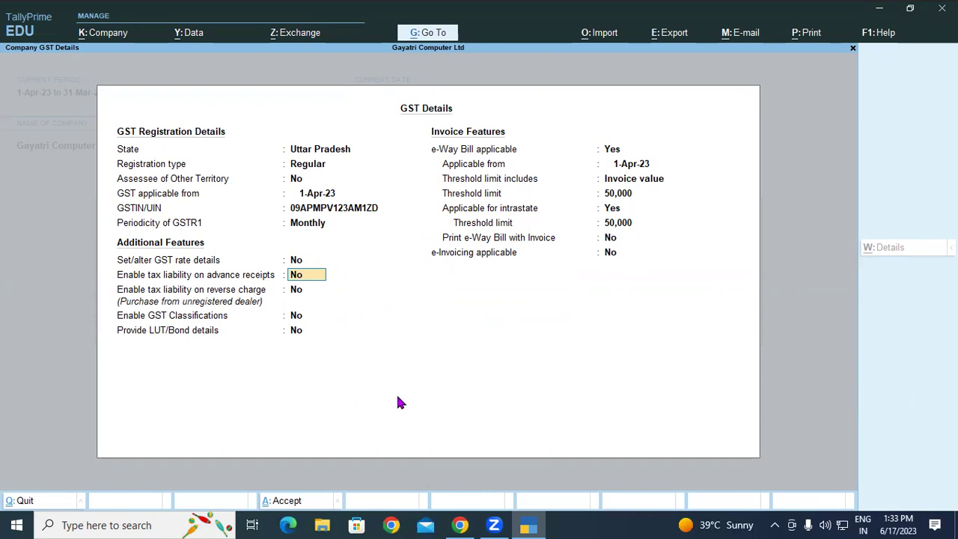
Read the rule for tax liability on reverse charge for purchases from unregistered dealers in the PDF notes in Chrome
{"action": "key", "text": "alt+Tab"}
{"action": "scroll", "coordinate": [299, 258], "scroll_direction": "up", "scroll_amount": 2}
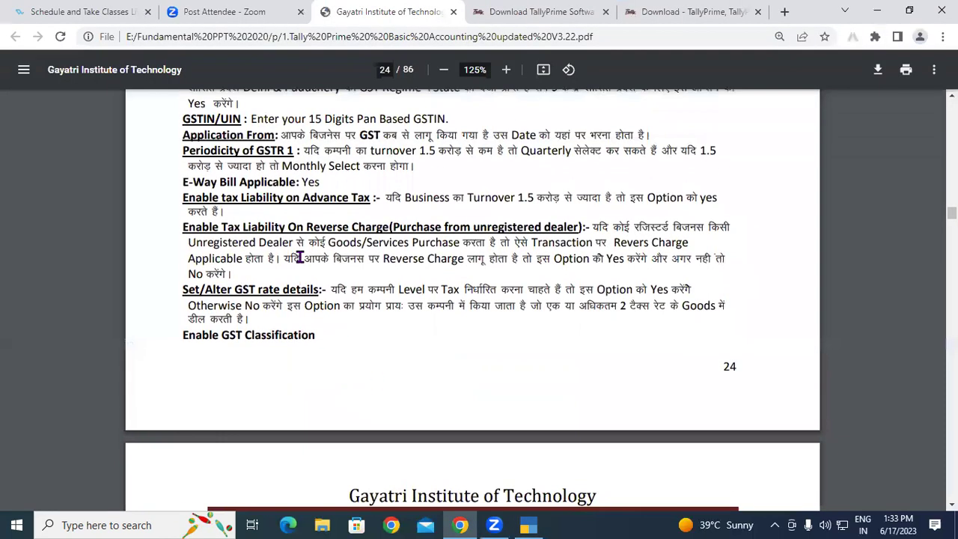
{"action": "left_click_drag", "start_coordinate": [592, 228], "coordinate": [262, 260]}
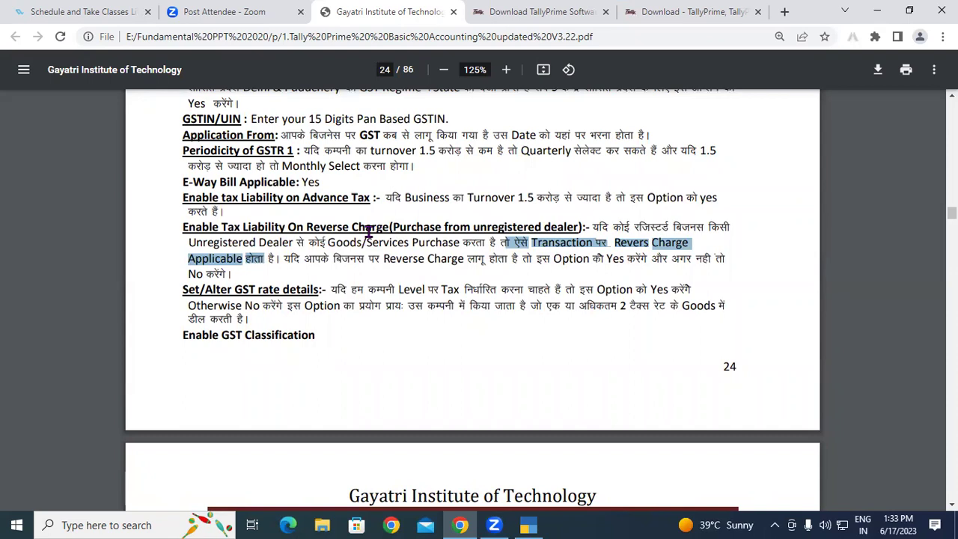
{"action": "left_click", "coordinate": [578, 252]}
{"action": "left_click_drag", "start_coordinate": [196, 258], "coordinate": [225, 256]}
{"action": "left_click_drag", "start_coordinate": [306, 259], "coordinate": [262, 289]}
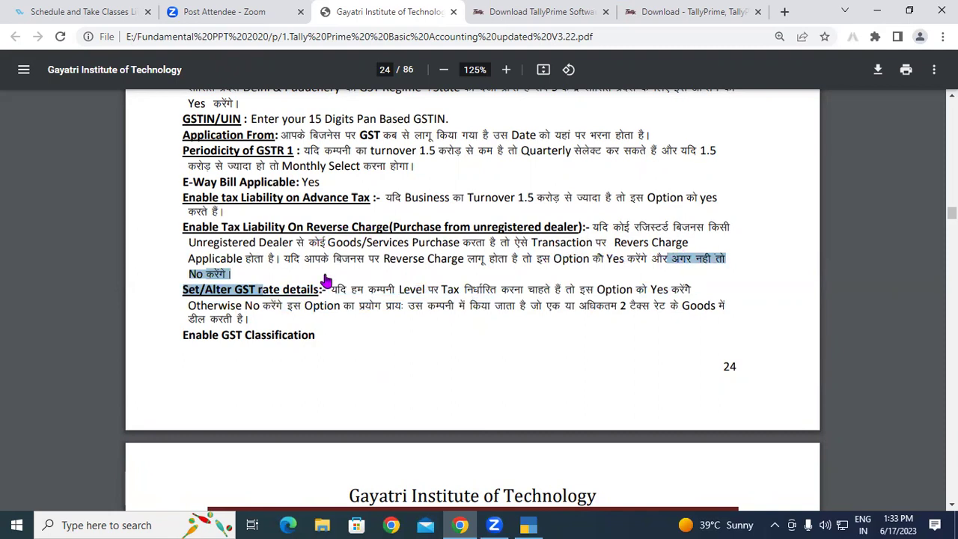
{"action": "key", "text": "alt+Tab"}
{"action": "left_click", "coordinate": [254, 290]}
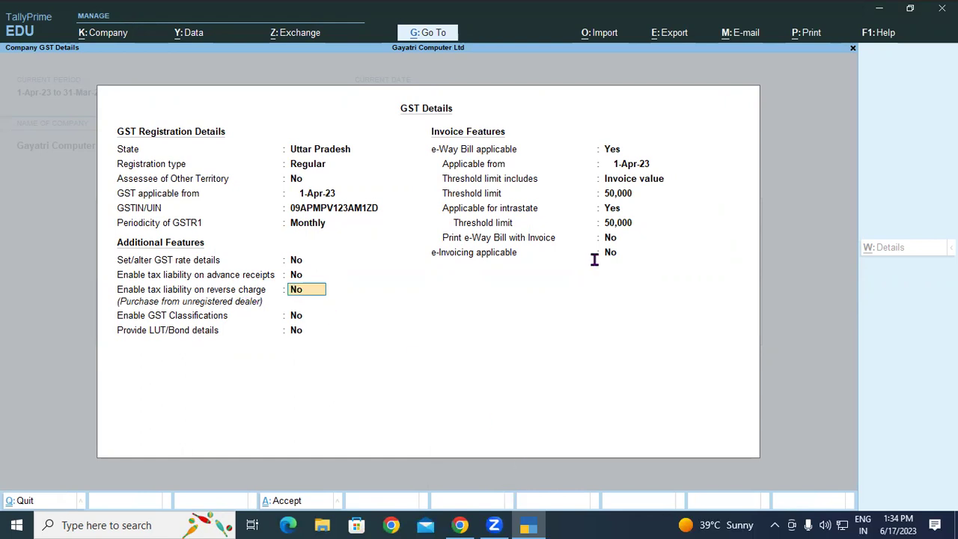
{"action": "key", "text": "alt+Tab"}
{"action": "left_click_drag", "start_coordinate": [593, 228], "coordinate": [641, 242]}
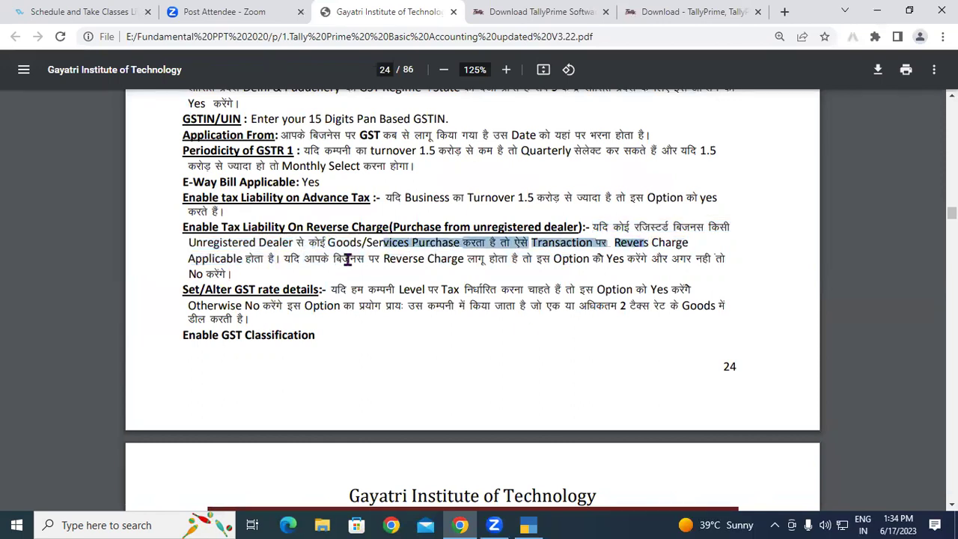
{"action": "left_click_drag", "start_coordinate": [708, 258], "coordinate": [245, 273]}
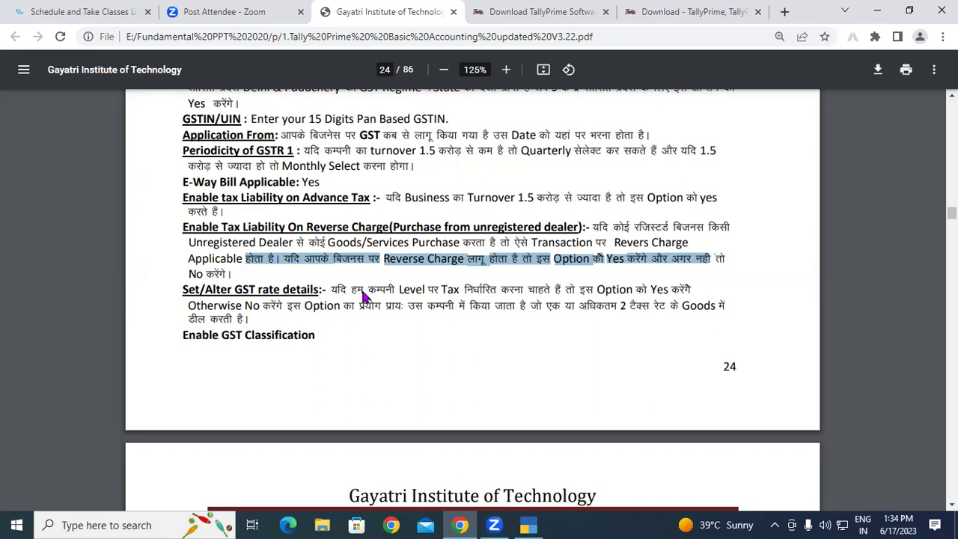
Return to TallyPrime and set Enable tax liability on reverse charge to Yes
{"action": "key", "text": "alt+Tab"}
{"action": "type", "text": "y"}
{"action": "key", "text": "Return"}
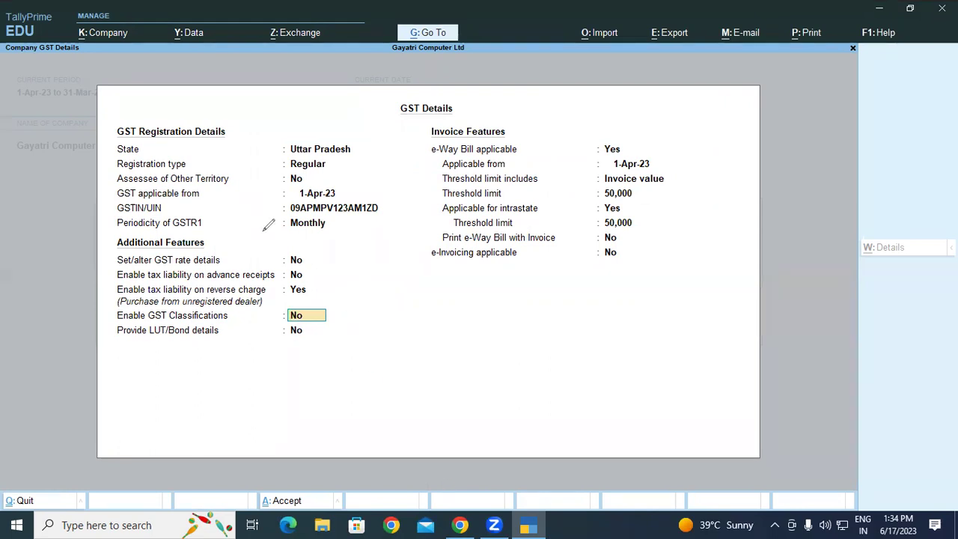
Mark up the GST Classifications, LUT/Bond details and Invoice Features settings with the annotation pen, and clear the markings
{"action": "left_click_drag", "start_coordinate": [315, 262], "coordinate": [321, 289]}
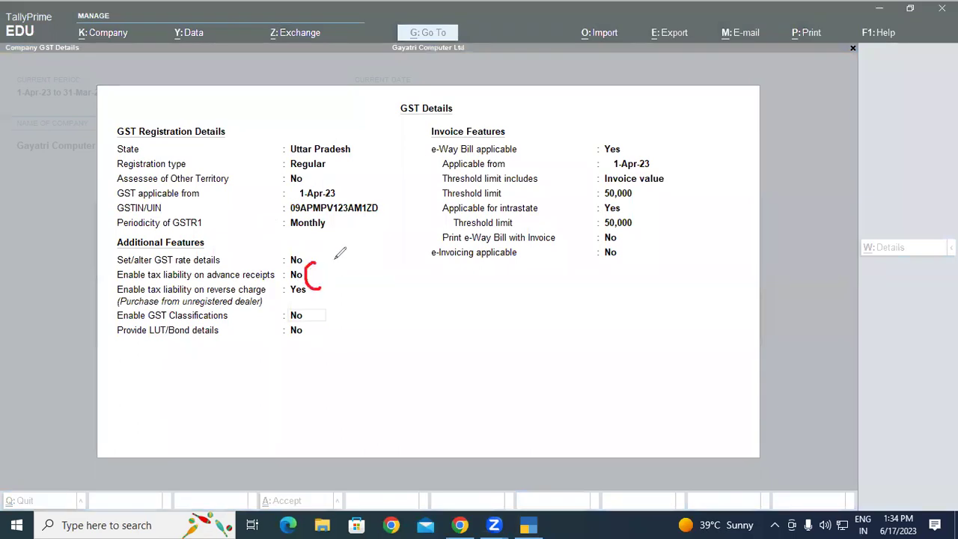
{"action": "left_click", "coordinate": [363, 275]}
{"action": "mouse_move", "coordinate": [413, 238]}
{"action": "left_mouse_down"}
{"action": "mouse_move", "coordinate": [398, 238]}
{"action": "mouse_move", "coordinate": [413, 260]}
{"action": "mouse_move", "coordinate": [397, 263]}
{"action": "left_mouse_up"}
{"action": "mouse_move", "coordinate": [311, 299]}
{"action": "left_mouse_down"}
{"action": "mouse_move", "coordinate": [290, 301]}
{"action": "mouse_move", "coordinate": [292, 319]}
{"action": "mouse_move", "coordinate": [313, 313]}
{"action": "mouse_move", "coordinate": [301, 298]}
{"action": "left_mouse_up"}
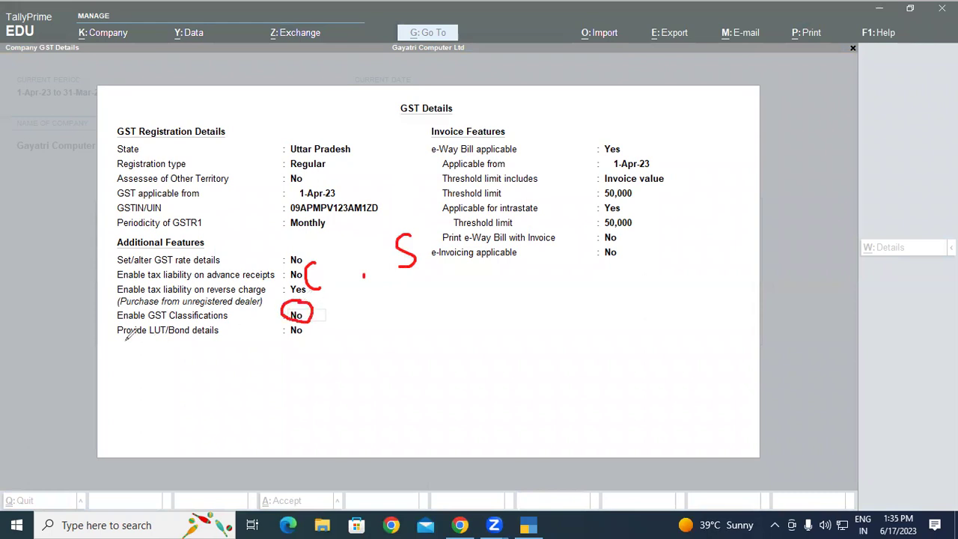
{"action": "left_click_drag", "start_coordinate": [118, 338], "coordinate": [195, 339]}
{"action": "mouse_move", "coordinate": [398, 208]}
{"action": "left_mouse_down"}
{"action": "mouse_move", "coordinate": [262, 231]}
{"action": "mouse_move", "coordinate": [259, 368]}
{"action": "mouse_move", "coordinate": [452, 365]}
{"action": "mouse_move", "coordinate": [448, 220]}
{"action": "mouse_move", "coordinate": [378, 209]}
{"action": "left_mouse_up"}
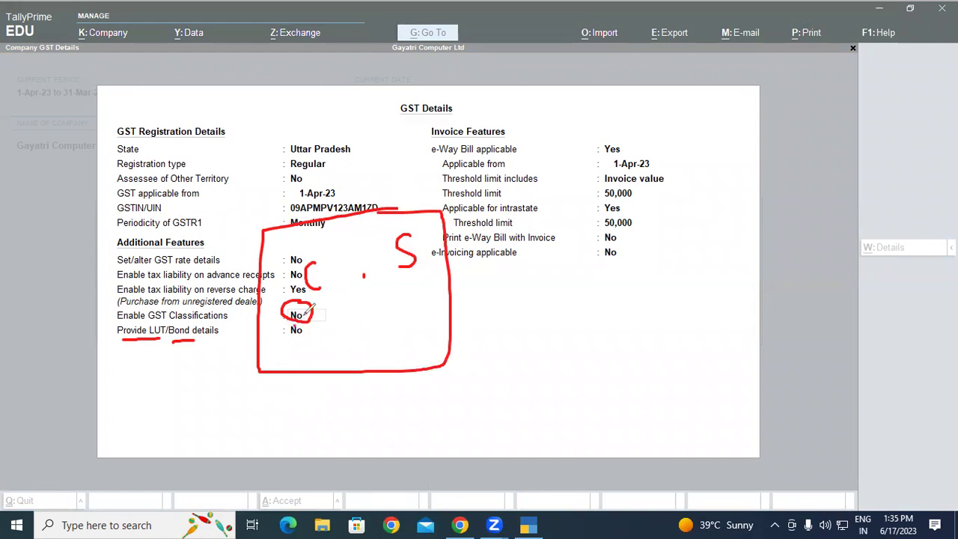
{"action": "mouse_move", "coordinate": [293, 310]}
{"action": "left_mouse_down"}
{"action": "mouse_move", "coordinate": [295, 327]}
{"action": "mouse_move", "coordinate": [314, 332]}
{"action": "mouse_move", "coordinate": [306, 316]}
{"action": "left_mouse_up"}
{"action": "left_click_drag", "start_coordinate": [432, 138], "coordinate": [506, 136]}
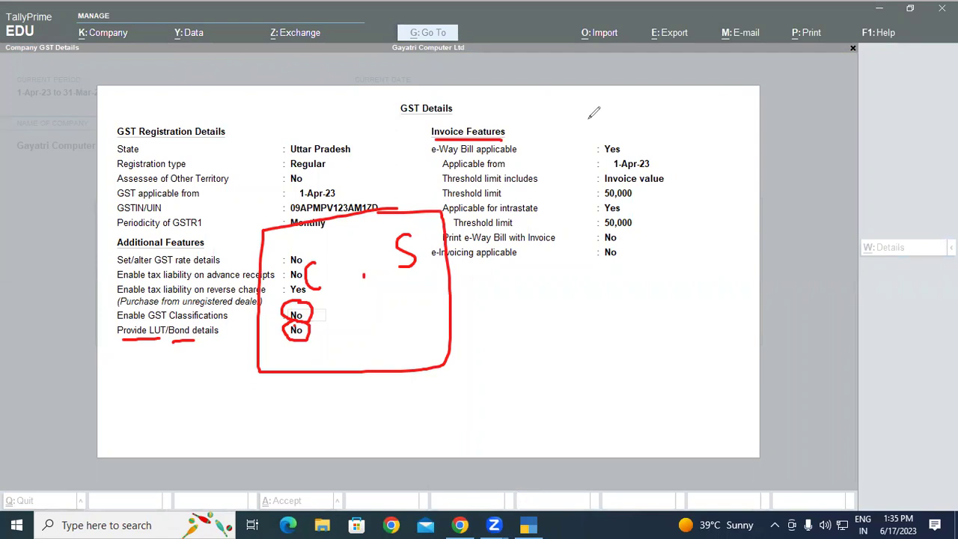
{"action": "key", "text": "Escape"}
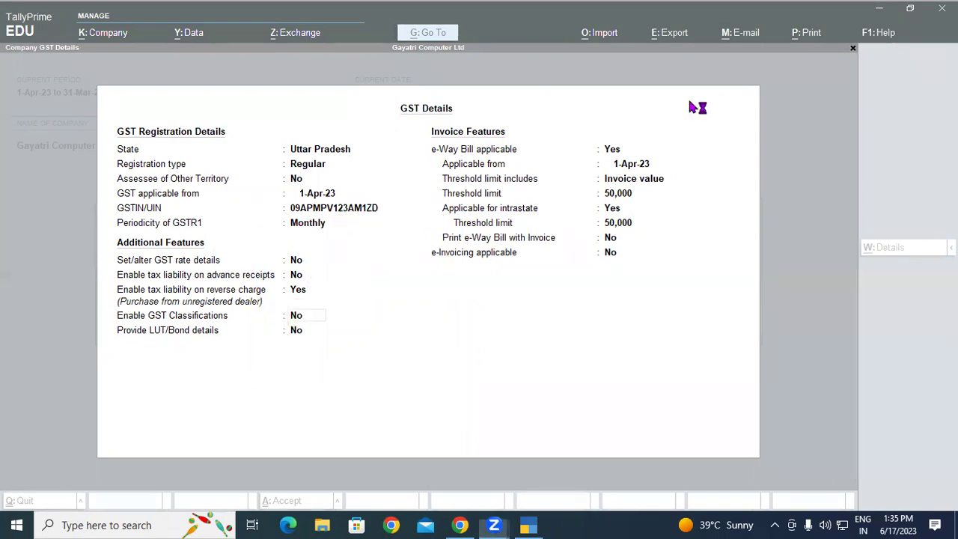
Switch to the PDF notes in Chrome and draw a circled B below the Enable GST Classification heading
{"action": "left_click", "coordinate": [461, 525]}
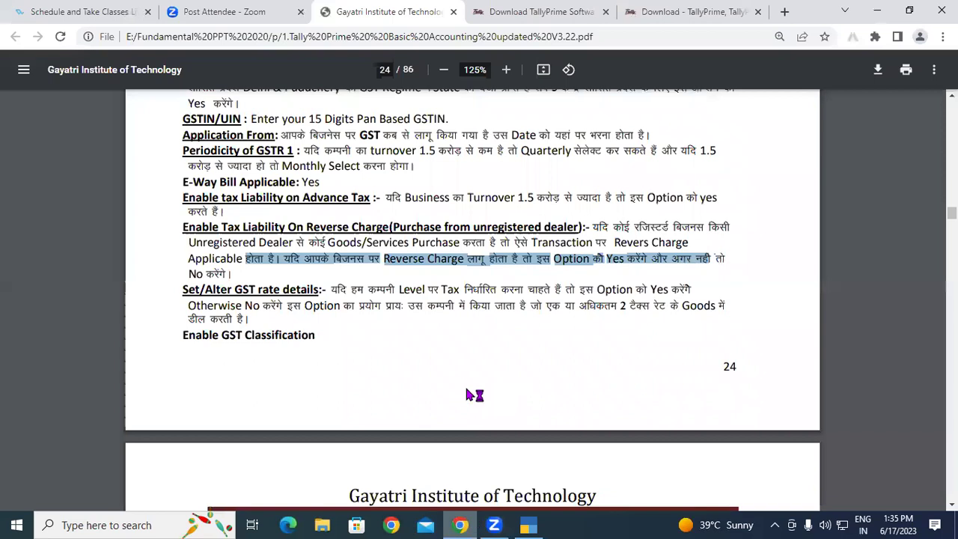
{"action": "scroll", "coordinate": [468, 395], "scroll_direction": "down", "scroll_amount": 3}
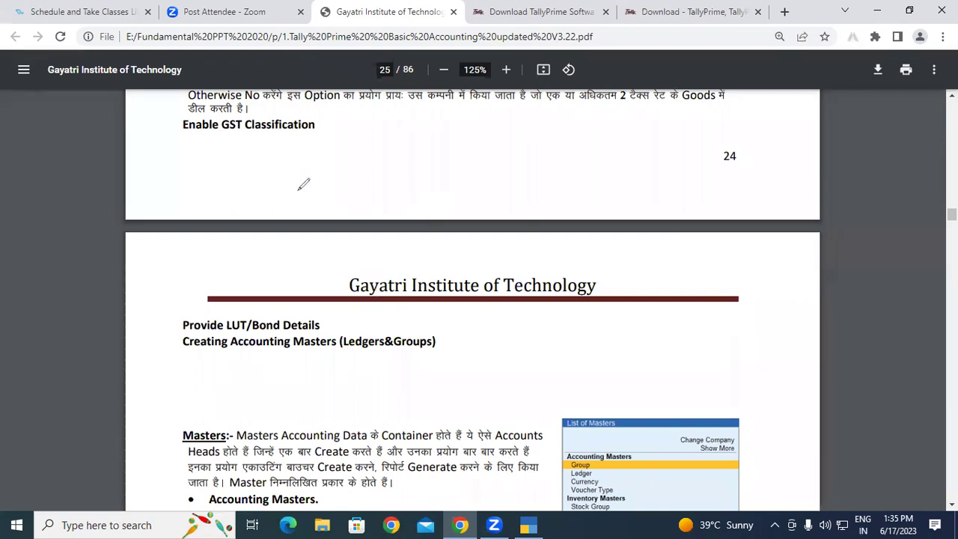
{"action": "left_click_drag", "start_coordinate": [299, 189], "coordinate": [314, 183]}
{"action": "mouse_move", "coordinate": [322, 135]}
{"action": "left_mouse_down"}
{"action": "mouse_move", "coordinate": [247, 182]}
{"action": "mouse_move", "coordinate": [372, 196]}
{"action": "mouse_move", "coordinate": [327, 129]}
{"action": "left_mouse_up"}
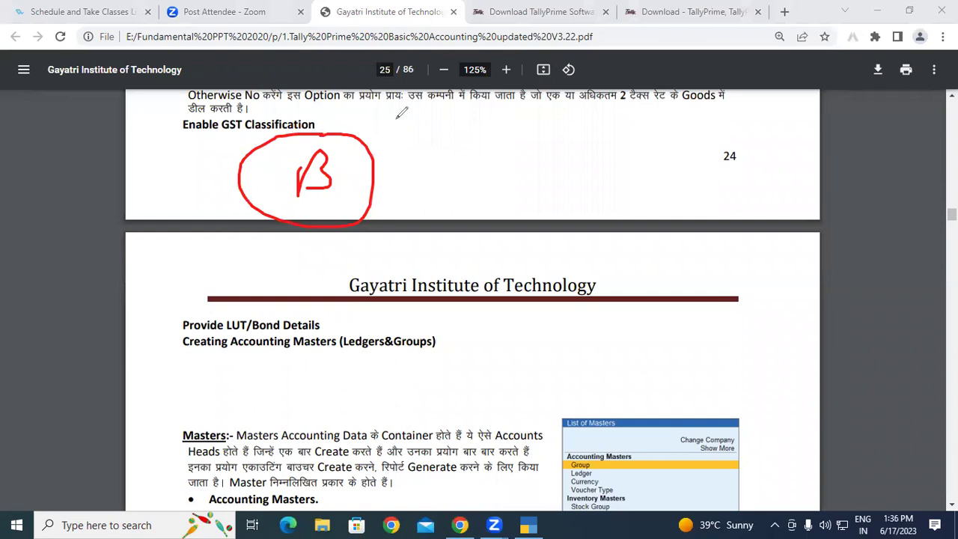
Sketch a V linked to an H and a circled 40La below the Enable GST Classification heading
{"action": "mouse_move", "coordinate": [231, 154]}
{"action": "left_mouse_down"}
{"action": "mouse_move", "coordinate": [254, 147]}
{"action": "mouse_move", "coordinate": [294, 166]}
{"action": "left_mouse_up"}
{"action": "left_click_drag", "start_coordinate": [359, 148], "coordinate": [360, 180]}
{"action": "mouse_move", "coordinate": [359, 149]}
{"action": "left_mouse_down"}
{"action": "mouse_move", "coordinate": [376, 153]}
{"action": "mouse_move", "coordinate": [363, 176]}
{"action": "left_mouse_up"}
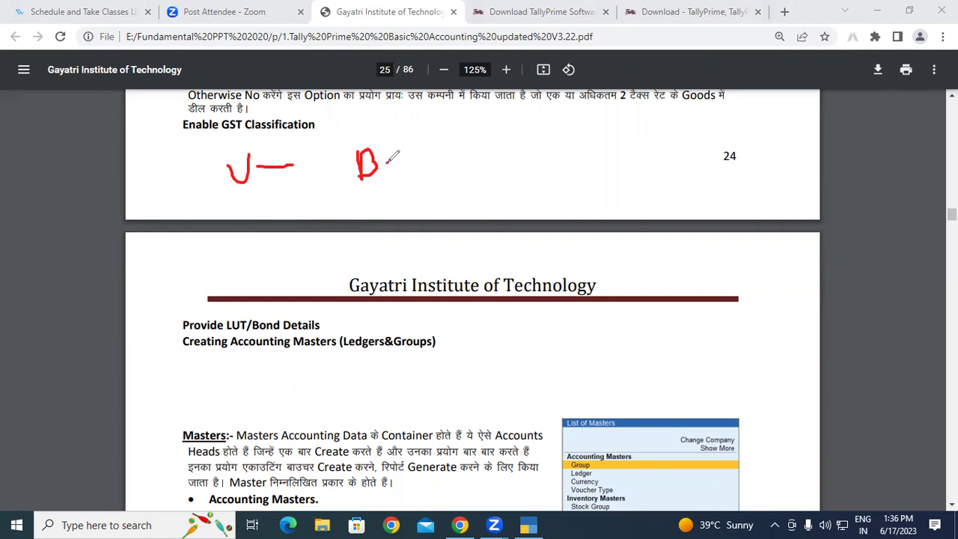
{"action": "left_click", "coordinate": [428, 109]}
{"action": "left_click", "coordinate": [416, 139]}
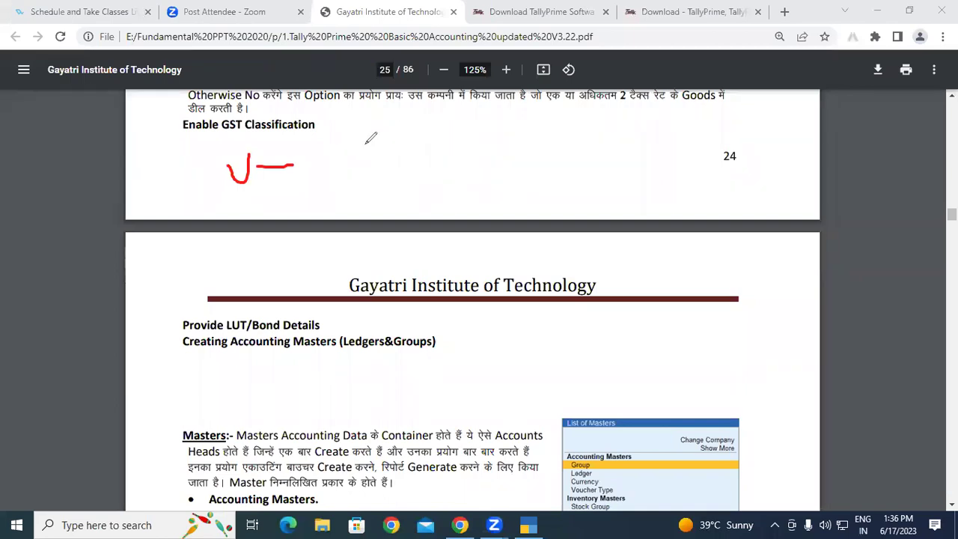
{"action": "mouse_move", "coordinate": [336, 152]}
{"action": "left_mouse_down"}
{"action": "mouse_move", "coordinate": [334, 188]}
{"action": "mouse_move", "coordinate": [348, 163]}
{"action": "mouse_move", "coordinate": [356, 182]}
{"action": "mouse_move", "coordinate": [323, 225]}
{"action": "mouse_move", "coordinate": [240, 196]}
{"action": "left_mouse_up"}
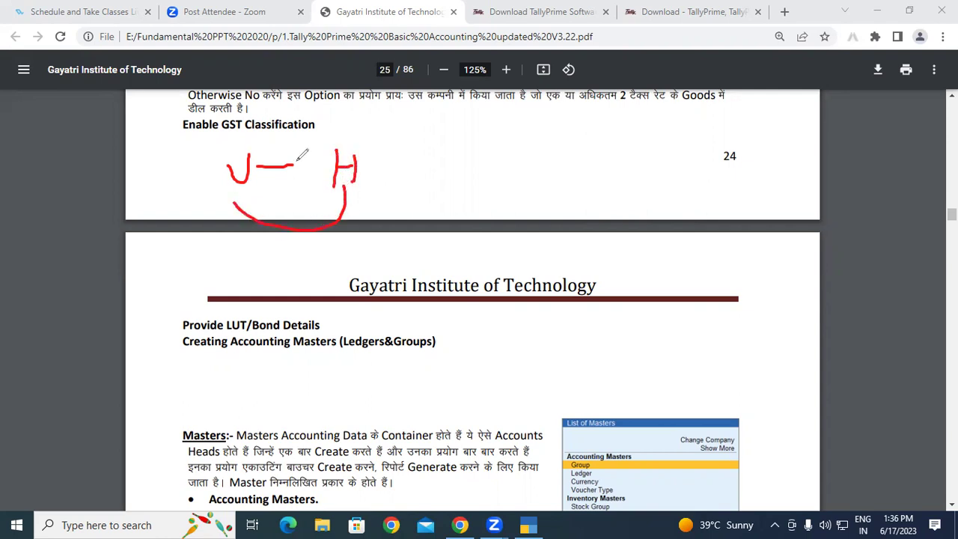
{"action": "mouse_move", "coordinate": [481, 161]}
{"action": "left_mouse_down"}
{"action": "mouse_move", "coordinate": [485, 202]}
{"action": "mouse_move", "coordinate": [503, 174]}
{"action": "mouse_move", "coordinate": [521, 171]}
{"action": "mouse_move", "coordinate": [521, 193]}
{"action": "mouse_move", "coordinate": [546, 190]}
{"action": "left_mouse_up"}
{"action": "mouse_move", "coordinate": [510, 147]}
{"action": "left_mouse_down"}
{"action": "mouse_move", "coordinate": [466, 156]}
{"action": "mouse_move", "coordinate": [482, 208]}
{"action": "mouse_move", "coordinate": [549, 193]}
{"action": "mouse_move", "coordinate": [552, 160]}
{"action": "mouse_move", "coordinate": [513, 145]}
{"action": "left_mouse_up"}
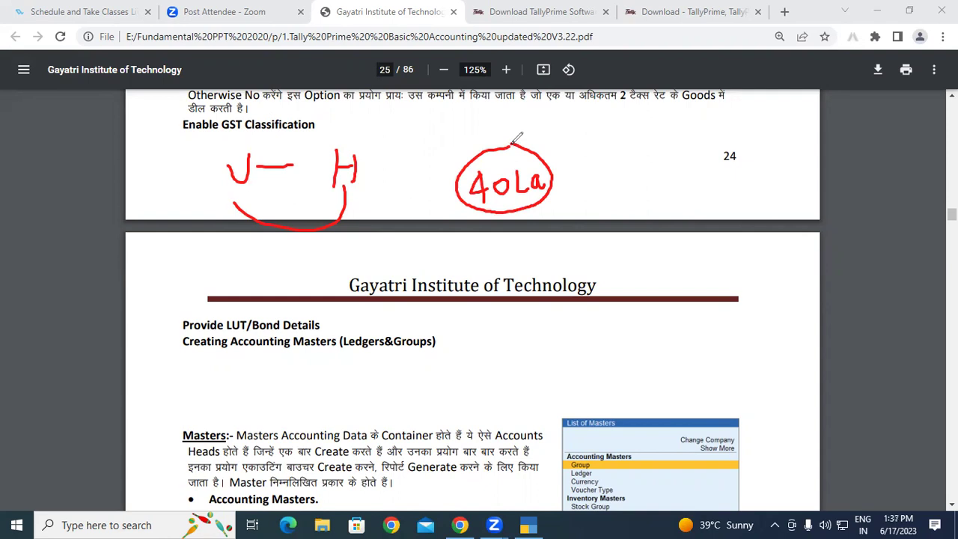
Draw a circled P and linked circles containing S, T and C beside the 40La note, and clear the markings
{"action": "mouse_move", "coordinate": [612, 155]}
{"action": "left_mouse_down"}
{"action": "mouse_move", "coordinate": [612, 179]}
{"action": "mouse_move", "coordinate": [598, 140]}
{"action": "mouse_move", "coordinate": [603, 187]}
{"action": "mouse_move", "coordinate": [611, 143]}
{"action": "left_mouse_up"}
{"action": "mouse_move", "coordinate": [596, 219]}
{"action": "left_mouse_down"}
{"action": "mouse_move", "coordinate": [588, 241]}
{"action": "mouse_move", "coordinate": [568, 236]}
{"action": "mouse_move", "coordinate": [592, 209]}
{"action": "mouse_move", "coordinate": [603, 216]}
{"action": "mouse_move", "coordinate": [699, 190]}
{"action": "mouse_move", "coordinate": [683, 214]}
{"action": "mouse_move", "coordinate": [663, 188]}
{"action": "mouse_move", "coordinate": [710, 205]}
{"action": "mouse_move", "coordinate": [695, 184]}
{"action": "left_mouse_up"}
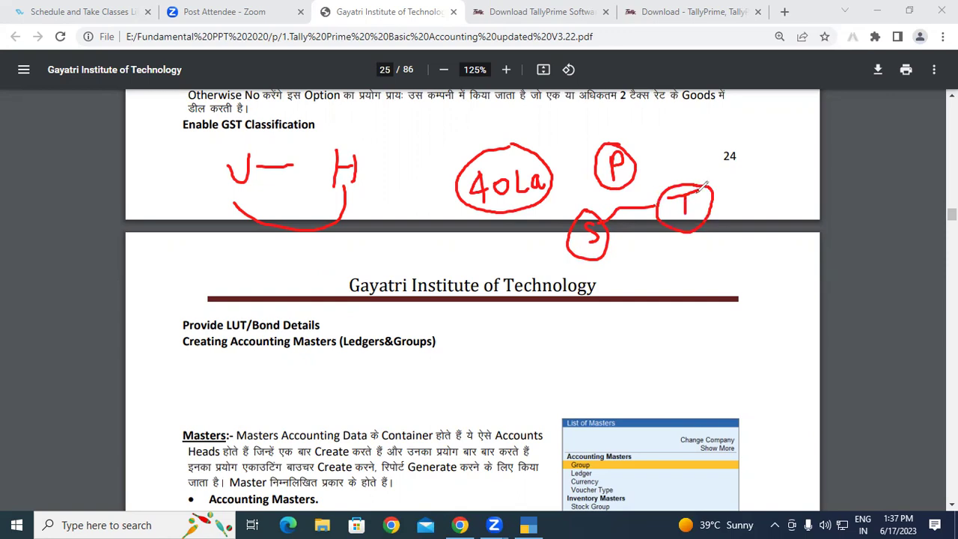
{"action": "mouse_move", "coordinate": [703, 232]}
{"action": "left_mouse_down"}
{"action": "mouse_move", "coordinate": [682, 285]}
{"action": "mouse_move", "coordinate": [653, 286]}
{"action": "mouse_move", "coordinate": [664, 295]}
{"action": "mouse_move", "coordinate": [641, 266]}
{"action": "mouse_move", "coordinate": [661, 304]}
{"action": "mouse_move", "coordinate": [682, 276]}
{"action": "left_mouse_up"}
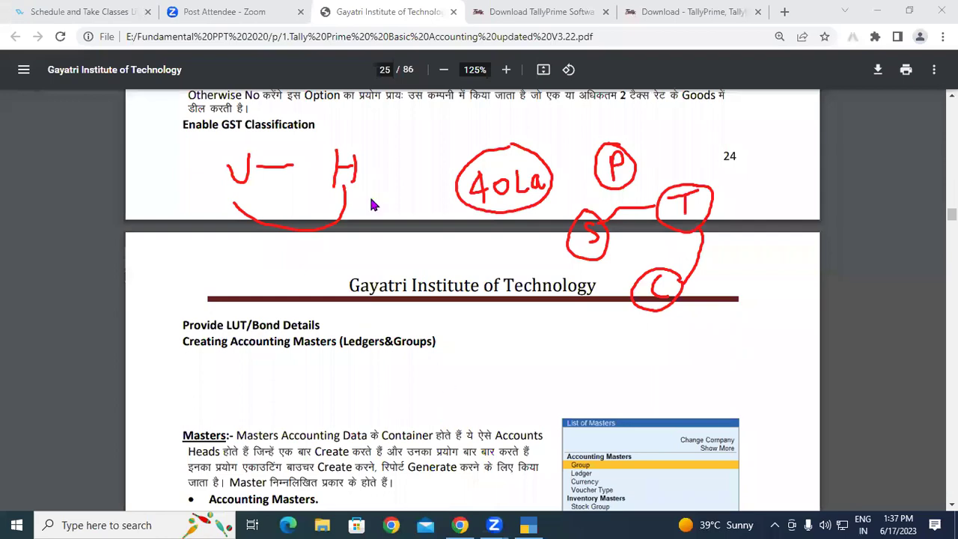
Find the table of turnover thresholds by region under Threshold Limit on page 18 of the PDF notes
{"action": "scroll", "coordinate": [369, 199], "scroll_direction": "up", "scroll_amount": 2}
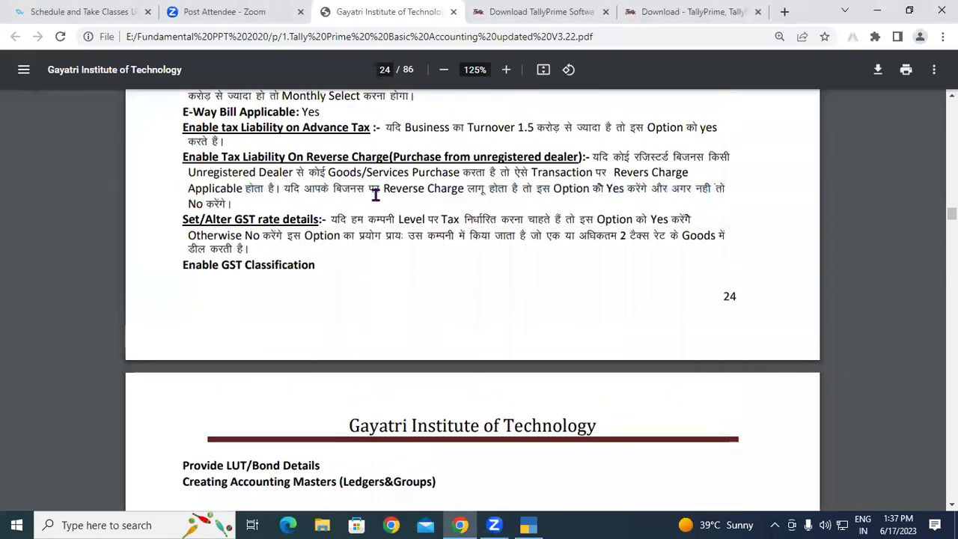
{"action": "scroll", "coordinate": [376, 194], "scroll_direction": "down", "scroll_amount": 1}
{"action": "scroll", "coordinate": [376, 195], "scroll_direction": "down", "scroll_amount": 5}
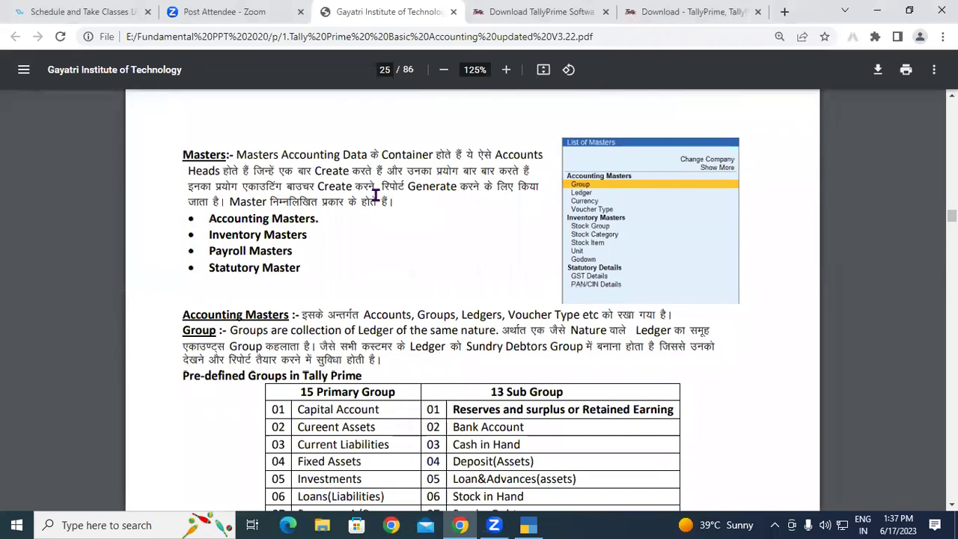
{"action": "scroll", "coordinate": [375, 194], "scroll_direction": "up", "scroll_amount": 5}
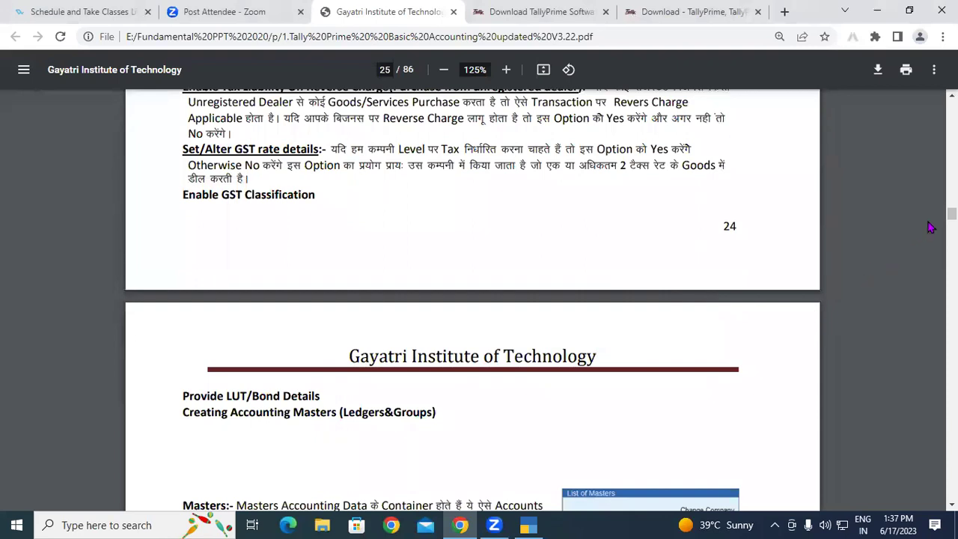
{"action": "scroll", "coordinate": [471, 299], "scroll_direction": "up", "scroll_amount": 8}
{"action": "scroll", "coordinate": [630, 237], "scroll_direction": "up", "scroll_amount": 15}
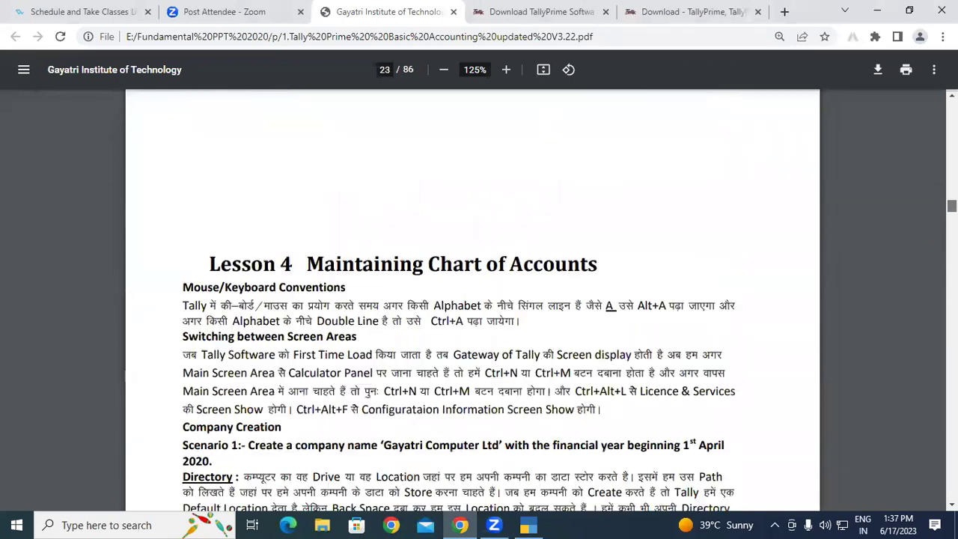
{"action": "scroll", "coordinate": [467, 115], "scroll_direction": "up", "scroll_amount": 12}
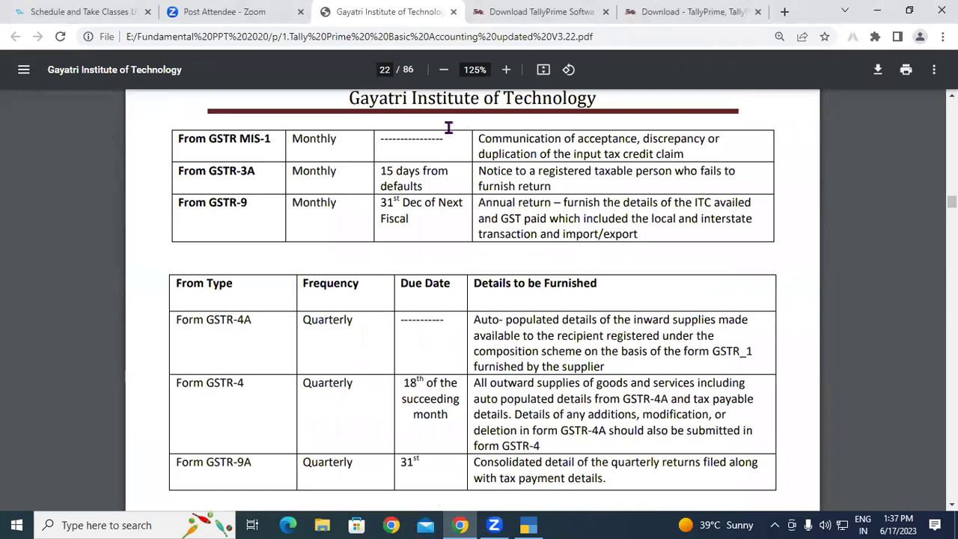
{"action": "scroll", "coordinate": [446, 134], "scroll_direction": "up", "scroll_amount": 12}
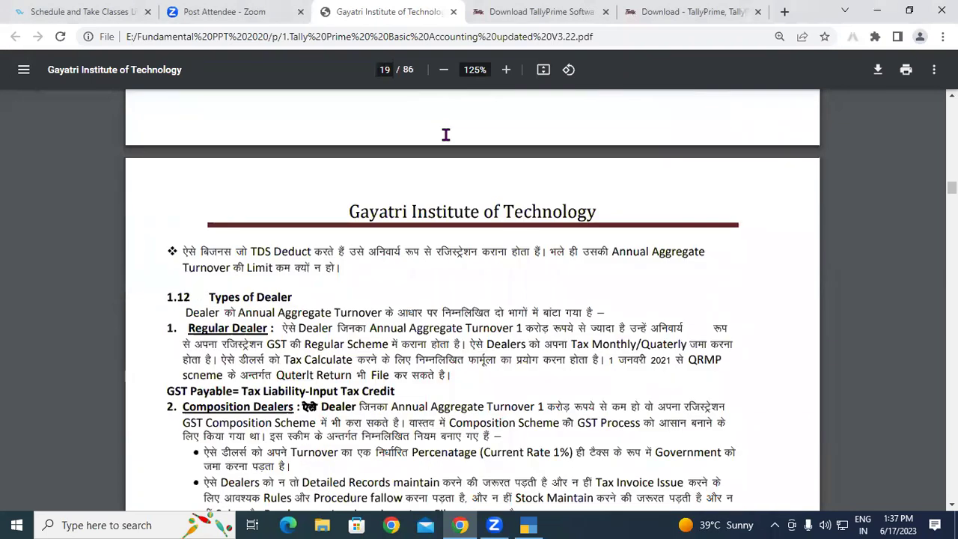
{"action": "scroll", "coordinate": [422, 184], "scroll_direction": "up", "scroll_amount": 1}
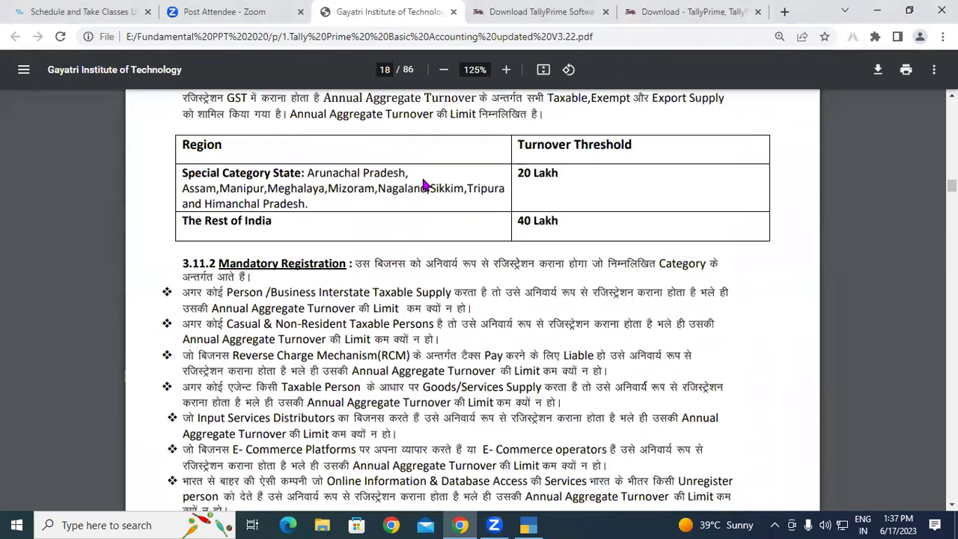
Highlight the Special Category State label and its 20 Lakh threshold in the turnover table
{"action": "left_click_drag", "start_coordinate": [202, 189], "coordinate": [512, 220]}
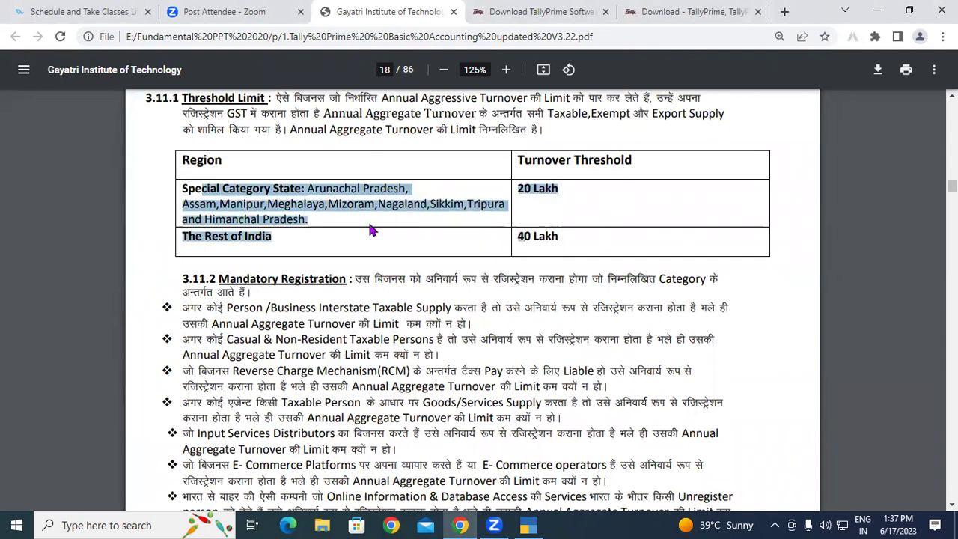
{"action": "left_click", "coordinate": [322, 218]}
{"action": "left_click_drag", "start_coordinate": [197, 188], "coordinate": [279, 192]}
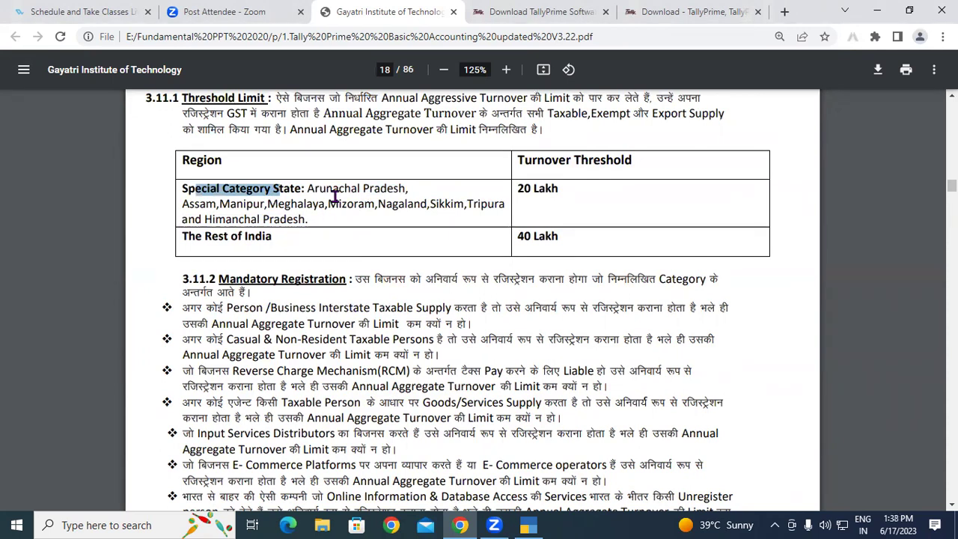
{"action": "left_click_drag", "start_coordinate": [561, 190], "coordinate": [514, 189]}
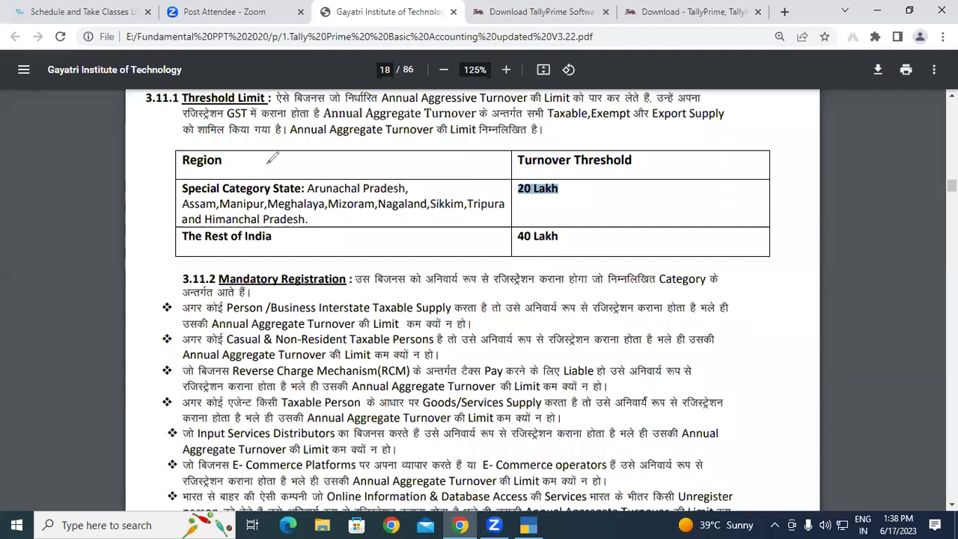
Circle the Special Category State and The Rest of India entries with their 20 Lakh and 40 Lakh thresholds, and clear the markings
{"action": "left_click_drag", "start_coordinate": [314, 186], "coordinate": [316, 186]}
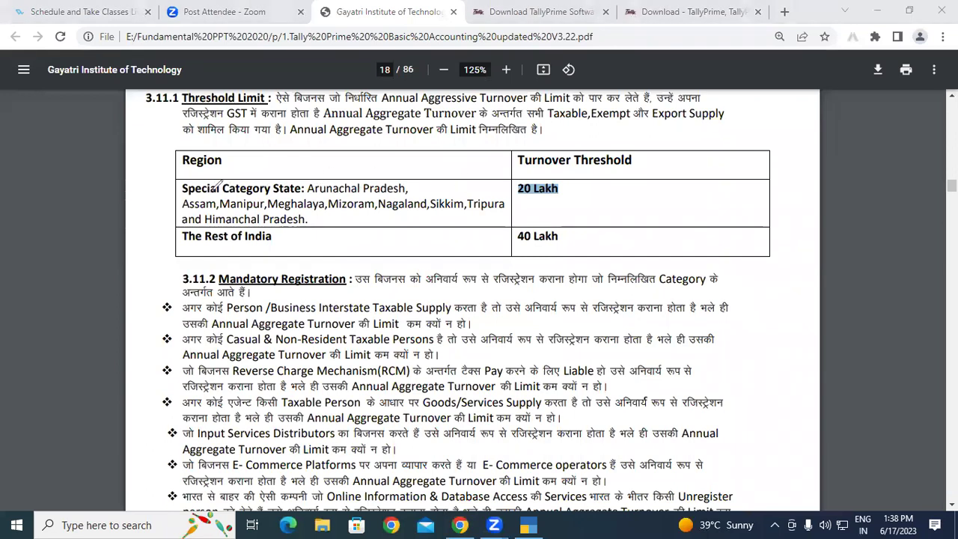
{"action": "mouse_move", "coordinate": [300, 171]}
{"action": "left_mouse_down"}
{"action": "mouse_move", "coordinate": [176, 181]}
{"action": "mouse_move", "coordinate": [184, 228]}
{"action": "mouse_move", "coordinate": [478, 219]}
{"action": "mouse_move", "coordinate": [509, 187]}
{"action": "mouse_move", "coordinate": [303, 173]}
{"action": "left_mouse_up"}
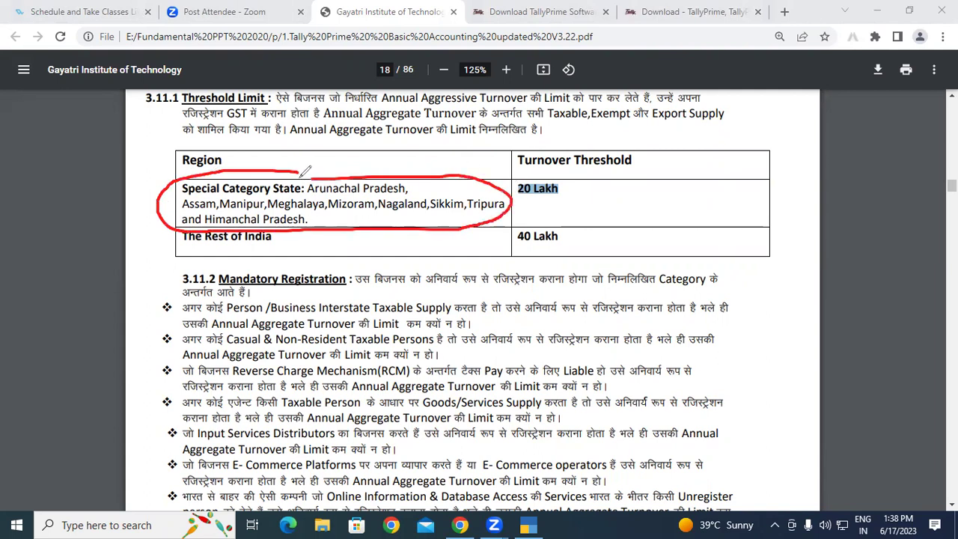
{"action": "mouse_move", "coordinate": [513, 196]}
{"action": "left_mouse_down"}
{"action": "mouse_move", "coordinate": [557, 200]}
{"action": "mouse_move", "coordinate": [541, 167]}
{"action": "mouse_move", "coordinate": [513, 192]}
{"action": "mouse_move", "coordinate": [524, 199]}
{"action": "left_mouse_up"}
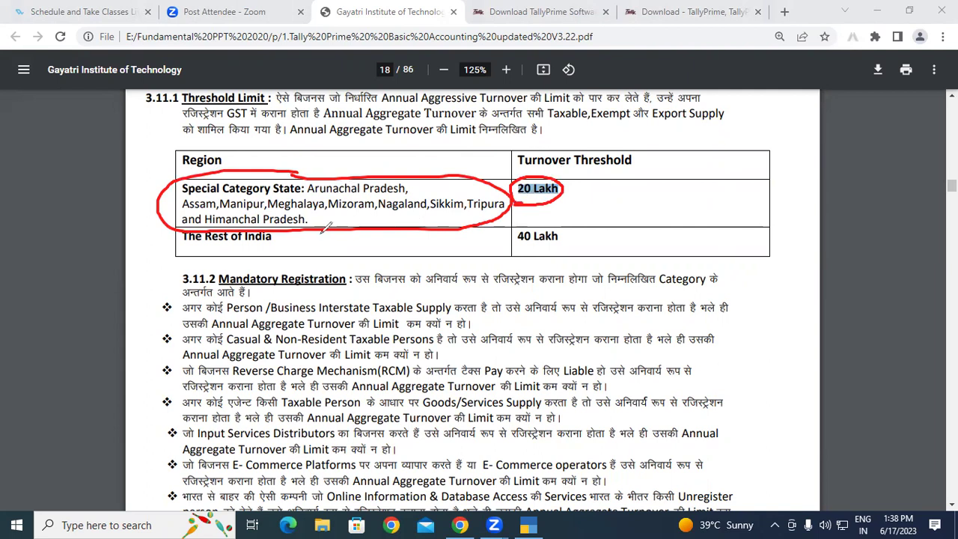
{"action": "mouse_move", "coordinate": [178, 252]}
{"action": "left_mouse_down"}
{"action": "mouse_move", "coordinate": [166, 253]}
{"action": "mouse_move", "coordinate": [239, 217]}
{"action": "mouse_move", "coordinate": [298, 238]}
{"action": "mouse_move", "coordinate": [205, 262]}
{"action": "mouse_move", "coordinate": [160, 250]}
{"action": "left_mouse_up"}
{"action": "mouse_move", "coordinate": [528, 224]}
{"action": "left_mouse_down"}
{"action": "mouse_move", "coordinate": [515, 238]}
{"action": "mouse_move", "coordinate": [561, 252]}
{"action": "mouse_move", "coordinate": [567, 229]}
{"action": "mouse_move", "coordinate": [529, 220]}
{"action": "left_mouse_up"}
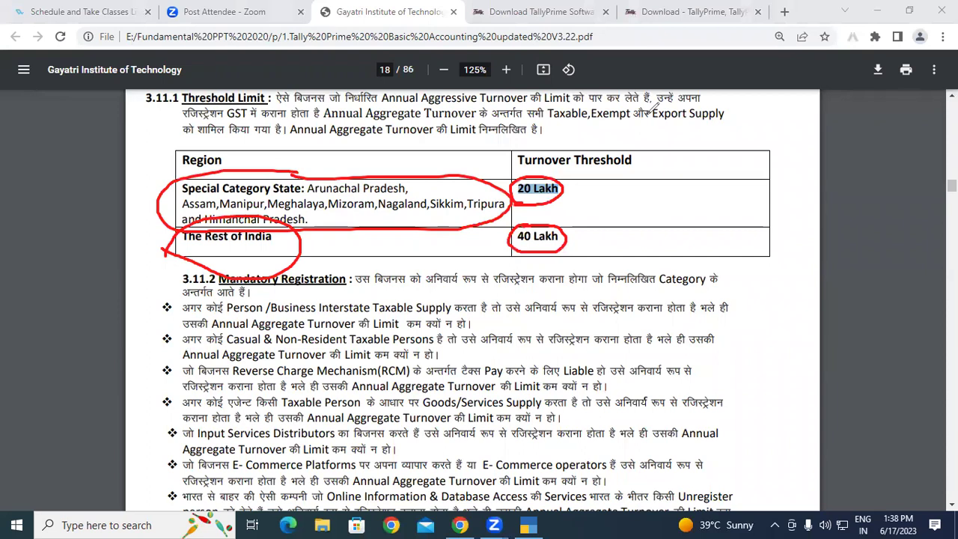
{"action": "key", "text": "e"}
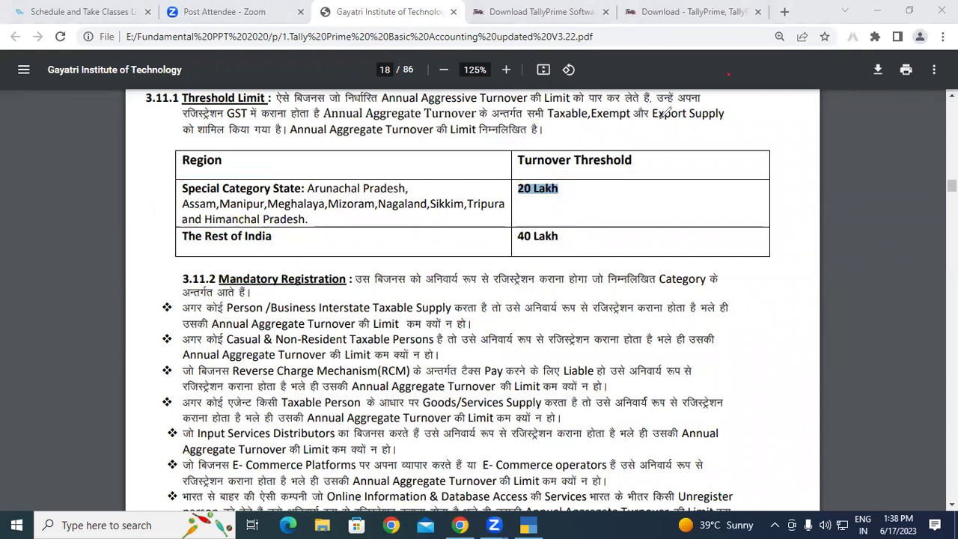
Review the Liability to Register section, highlighting the special category states, their 20 Lakh threshold and the 40 Lakh threshold
{"action": "scroll", "coordinate": [571, 182], "scroll_direction": "up", "scroll_amount": 2}
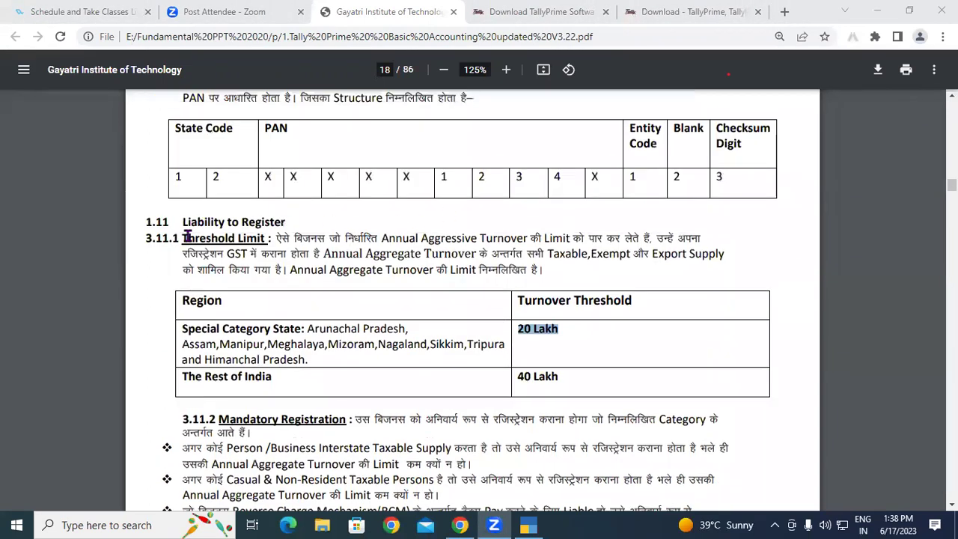
{"action": "scroll", "coordinate": [188, 237], "scroll_direction": "up", "scroll_amount": 2}
{"action": "left_click_drag", "start_coordinate": [184, 192], "coordinate": [356, 222]}
{"action": "scroll", "coordinate": [353, 222], "scroll_direction": "down", "scroll_amount": 3}
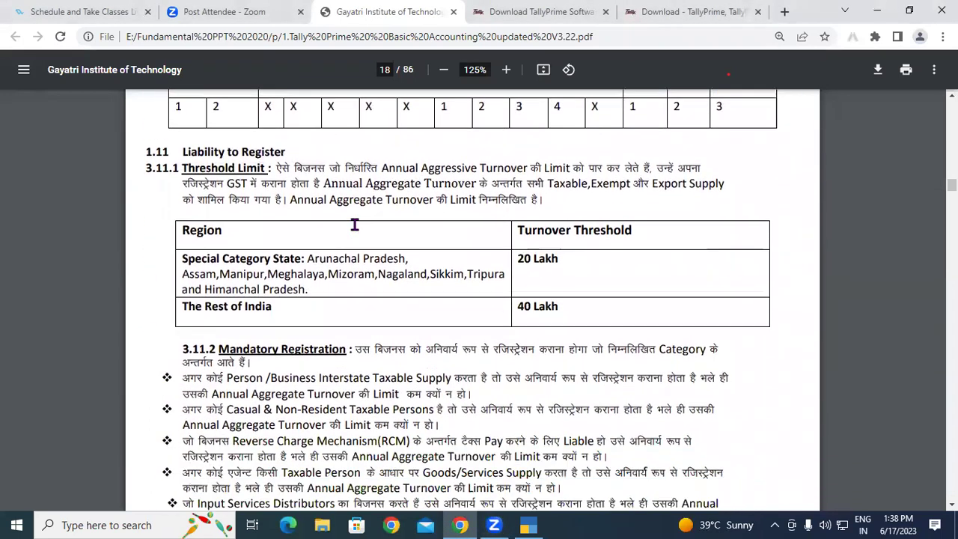
{"action": "scroll", "coordinate": [354, 224], "scroll_direction": "down", "scroll_amount": 1}
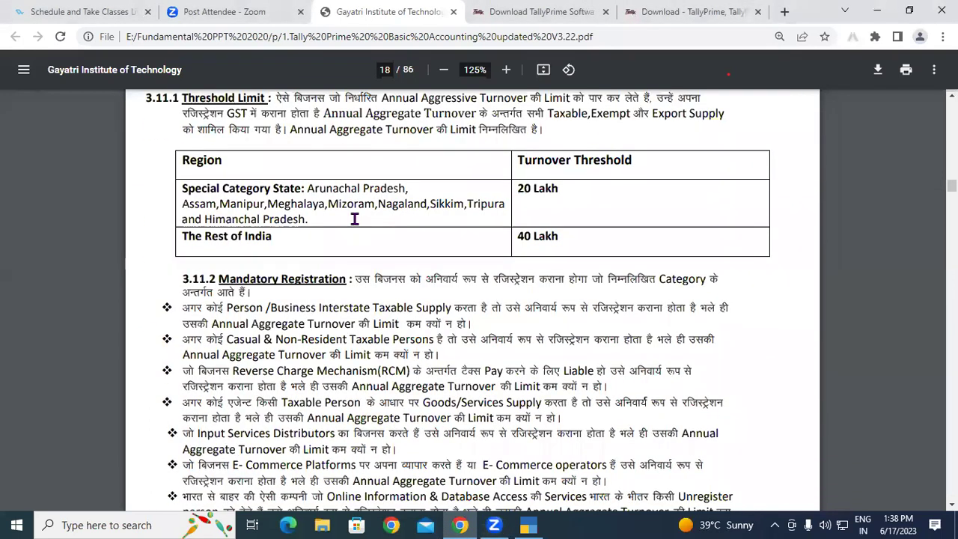
{"action": "left_click_drag", "start_coordinate": [187, 192], "coordinate": [302, 214]}
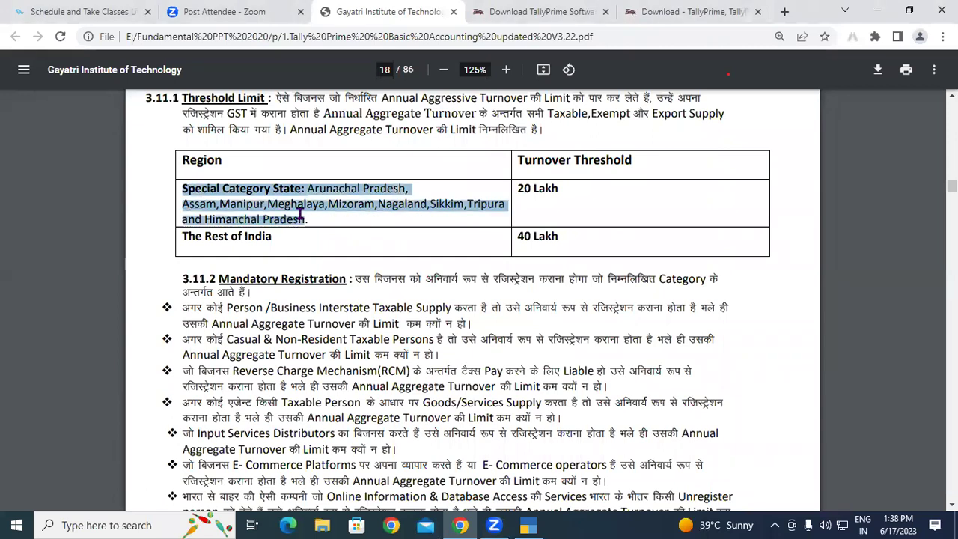
{"action": "left_click_drag", "start_coordinate": [559, 188], "coordinate": [526, 189]}
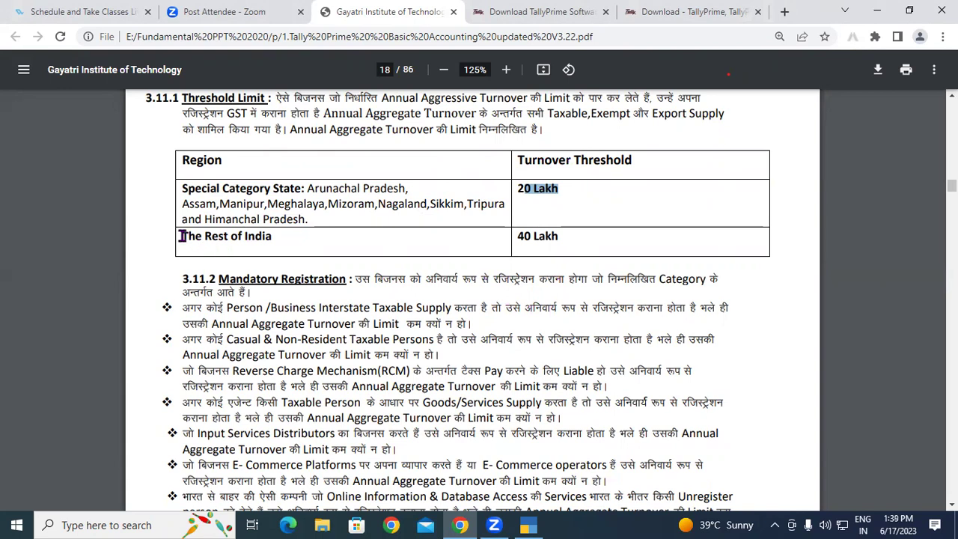
{"action": "left_click_drag", "start_coordinate": [563, 233], "coordinate": [514, 238]}
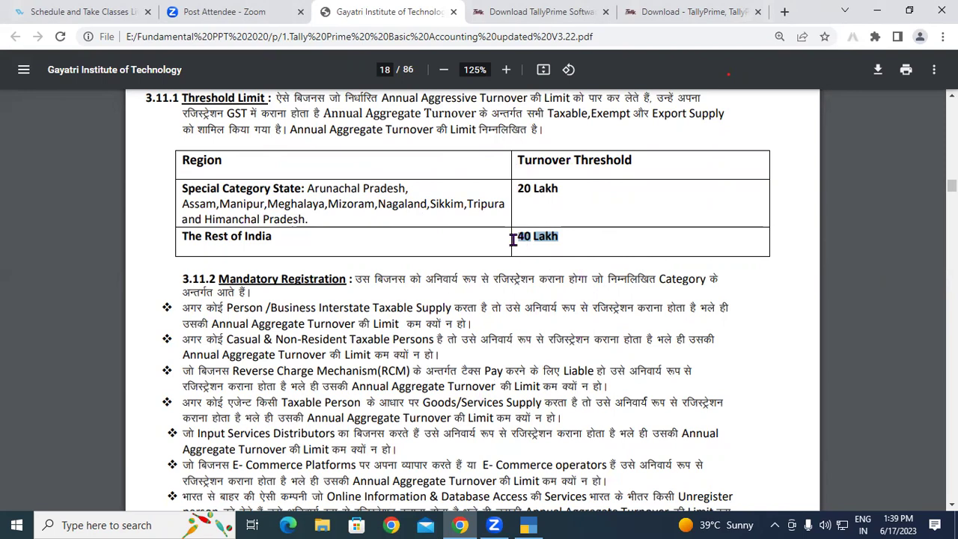
Look up the sample GST Details screen under ENABLE GST FEATURES on page 24 of the notes
{"action": "scroll", "coordinate": [513, 240], "scroll_direction": "down", "scroll_amount": 12}
{"action": "scroll", "coordinate": [513, 240], "scroll_direction": "down", "scroll_amount": 15}
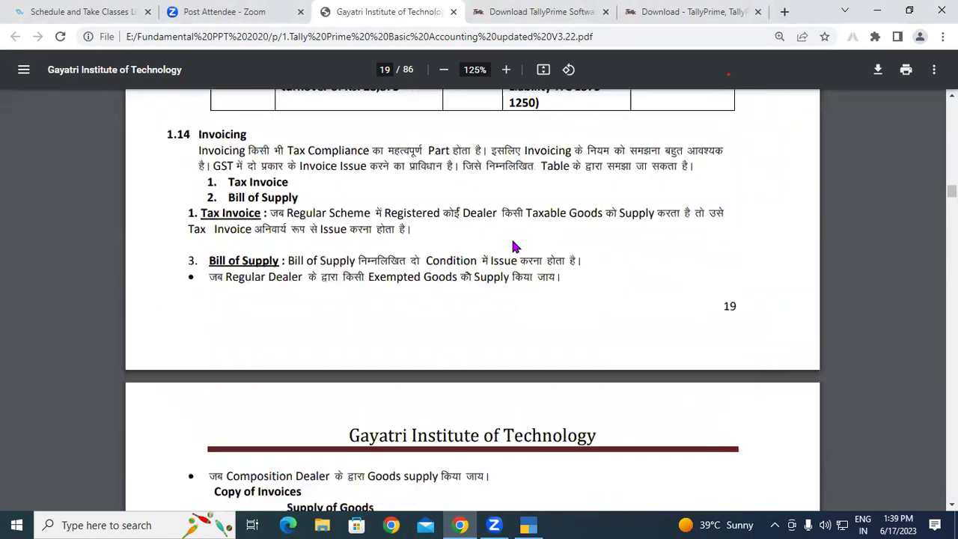
{"action": "scroll", "coordinate": [513, 245], "scroll_direction": "down", "scroll_amount": 20}
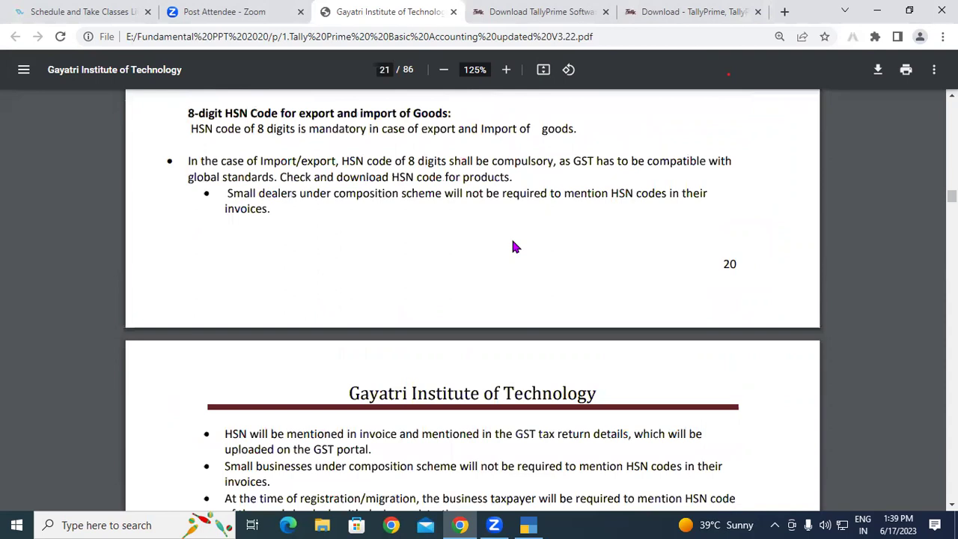
{"action": "scroll", "coordinate": [513, 245], "scroll_direction": "down", "scroll_amount": 20}
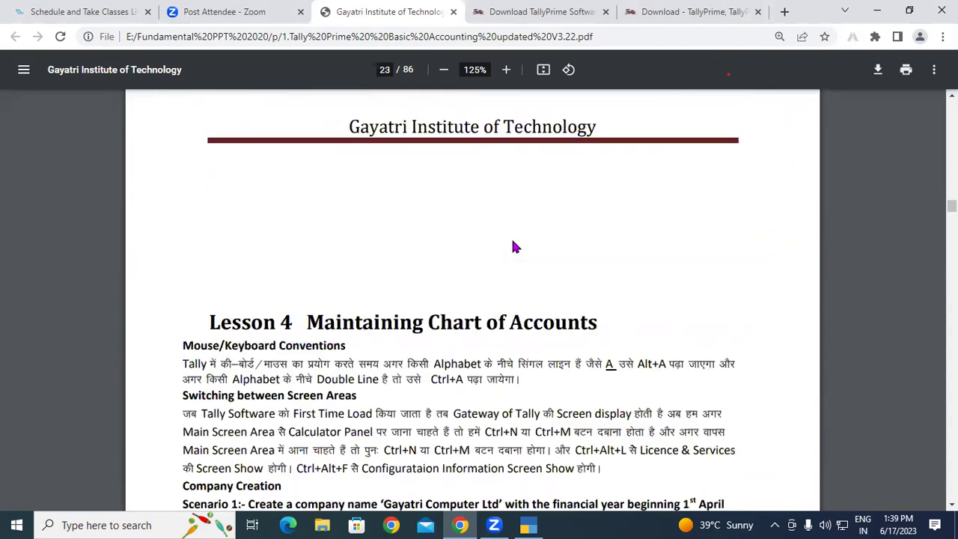
{"action": "scroll", "coordinate": [513, 246], "scroll_direction": "down", "scroll_amount": 1}
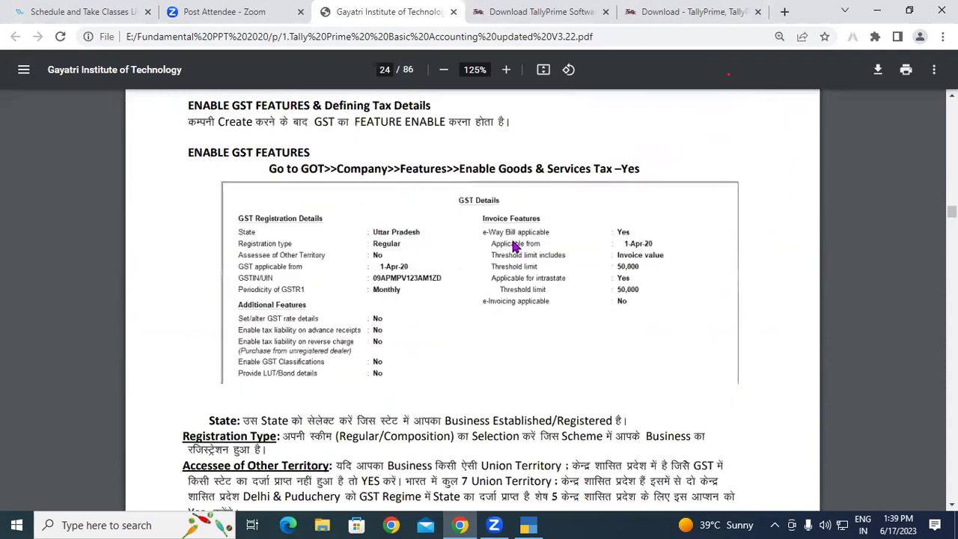
{"action": "scroll", "coordinate": [515, 246], "scroll_direction": "down", "scroll_amount": 1}
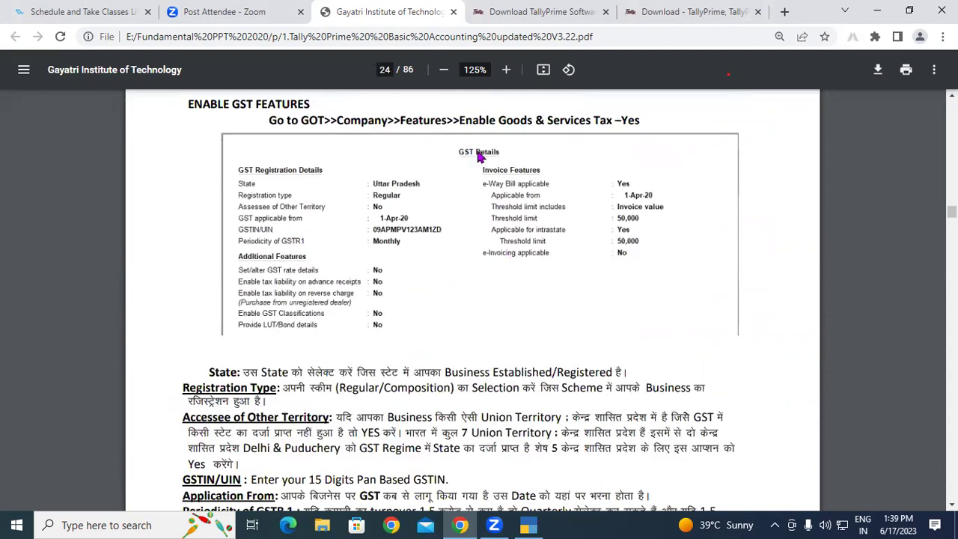
Return to TallyPrime, go through the e-Way Bill settings and open the value options for Threshold limit includes
{"action": "key", "text": "alt+Tab"}
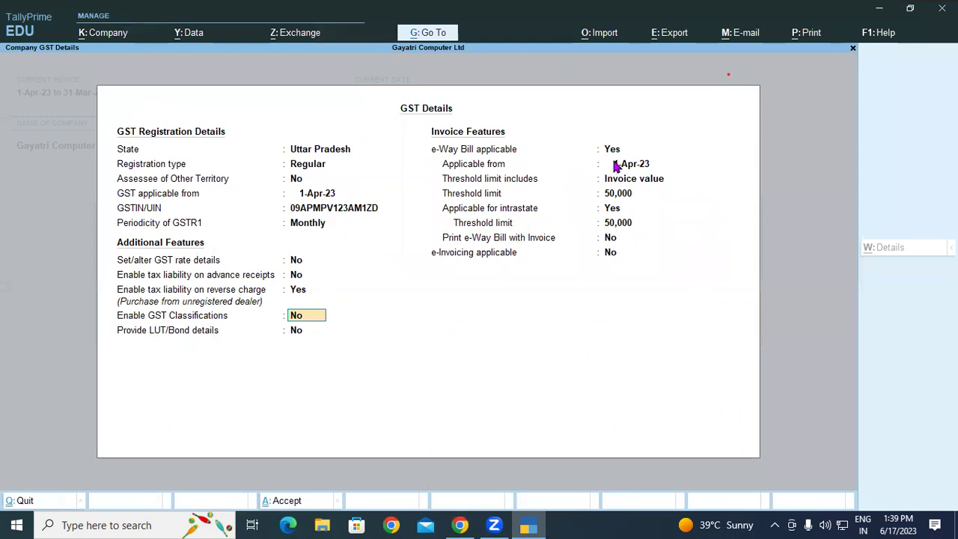
{"action": "left_click", "coordinate": [611, 150]}
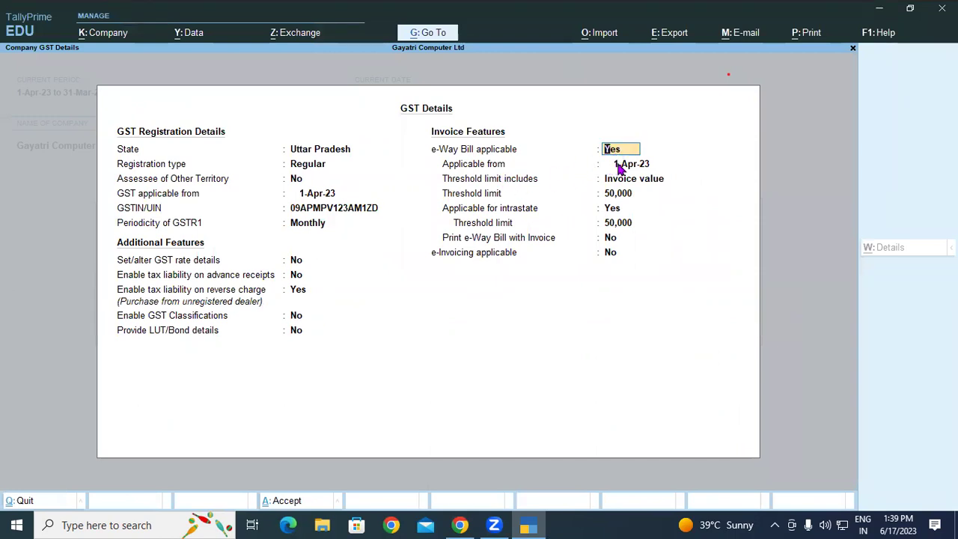
{"action": "key", "text": "Return"}
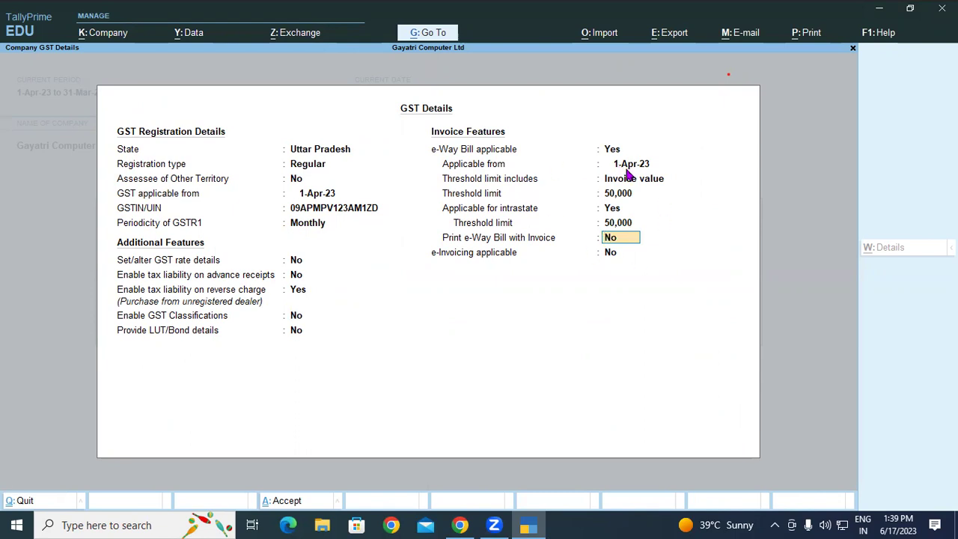
{"action": "left_click", "coordinate": [480, 184]}
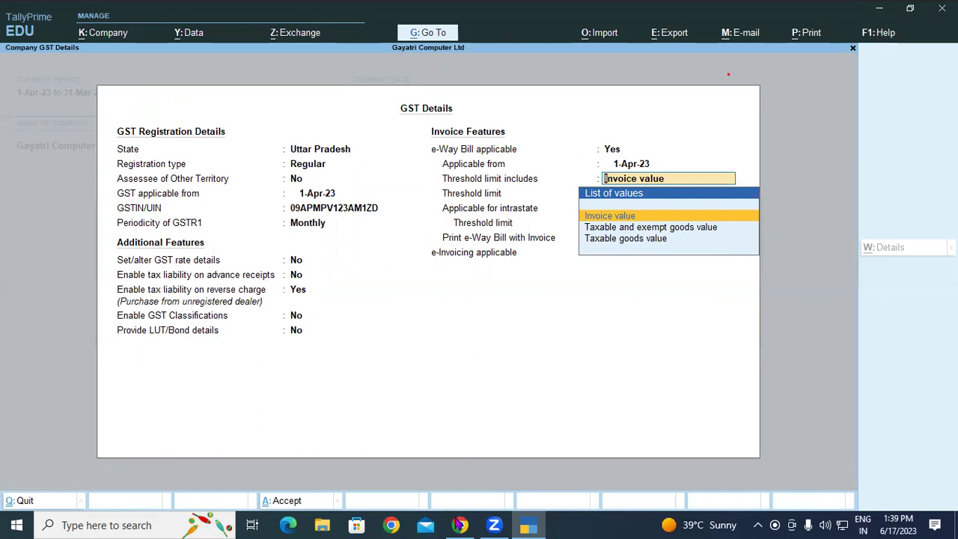
Switch to the PDF notes and look through pages 20 to 23 on HSN codes, input tax credit, returns and company creation
{"action": "key", "text": "alt+Tab"}
{"action": "scroll", "coordinate": [449, 326], "scroll_direction": "up", "scroll_amount": 5}
{"action": "scroll", "coordinate": [449, 326], "scroll_direction": "up", "scroll_amount": 10}
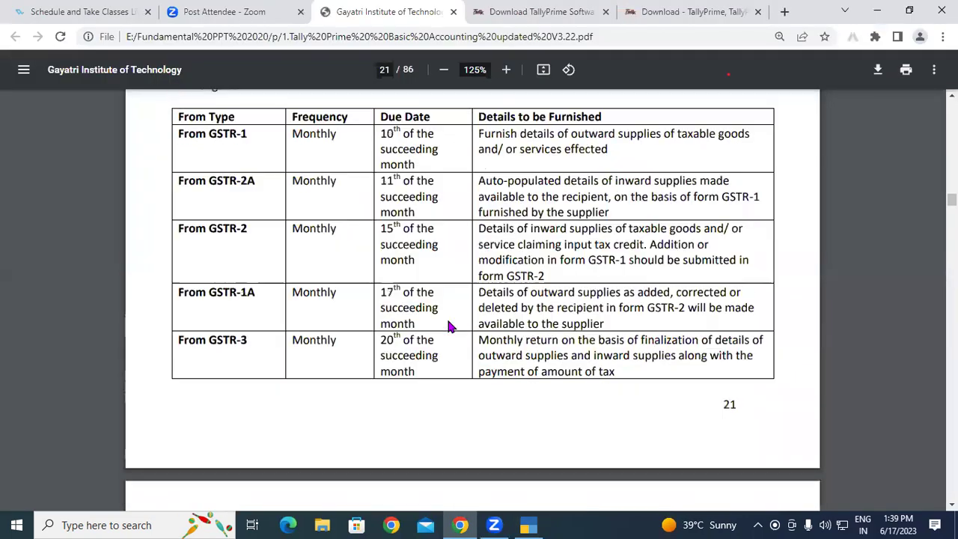
{"action": "scroll", "coordinate": [448, 326], "scroll_direction": "up", "scroll_amount": 3}
{"action": "scroll", "coordinate": [449, 326], "scroll_direction": "down", "scroll_amount": 2}
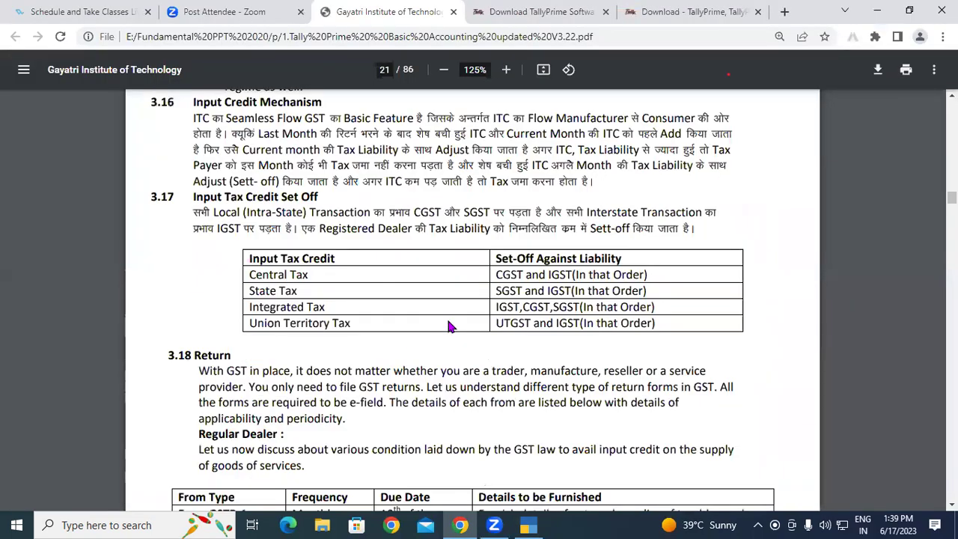
{"action": "scroll", "coordinate": [448, 326], "scroll_direction": "up", "scroll_amount": 9}
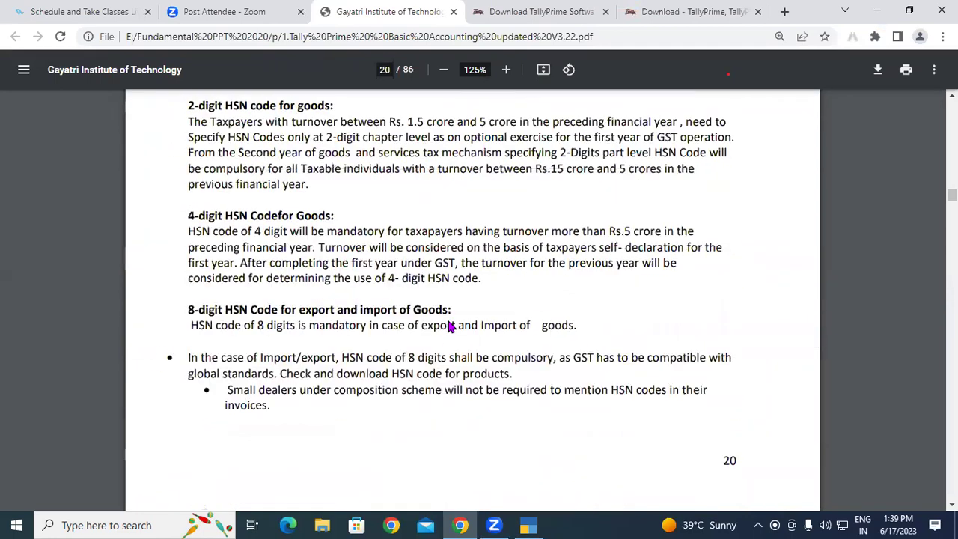
{"action": "scroll", "coordinate": [452, 326], "scroll_direction": "down", "scroll_amount": 10}
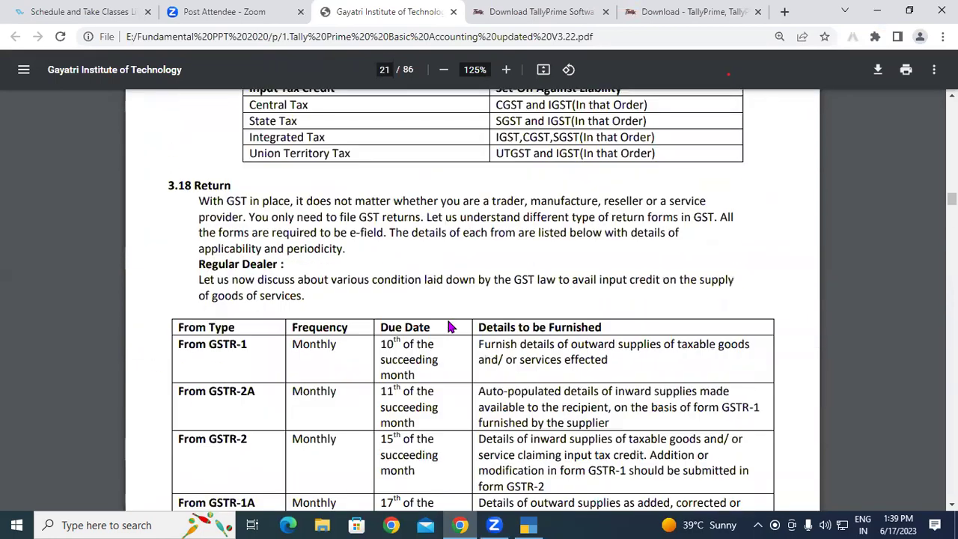
{"action": "scroll", "coordinate": [449, 326], "scroll_direction": "down", "scroll_amount": 18}
{"action": "scroll", "coordinate": [449, 323], "scroll_direction": "down", "scroll_amount": 4}
{"action": "scroll", "coordinate": [449, 326], "scroll_direction": "down", "scroll_amount": 2}
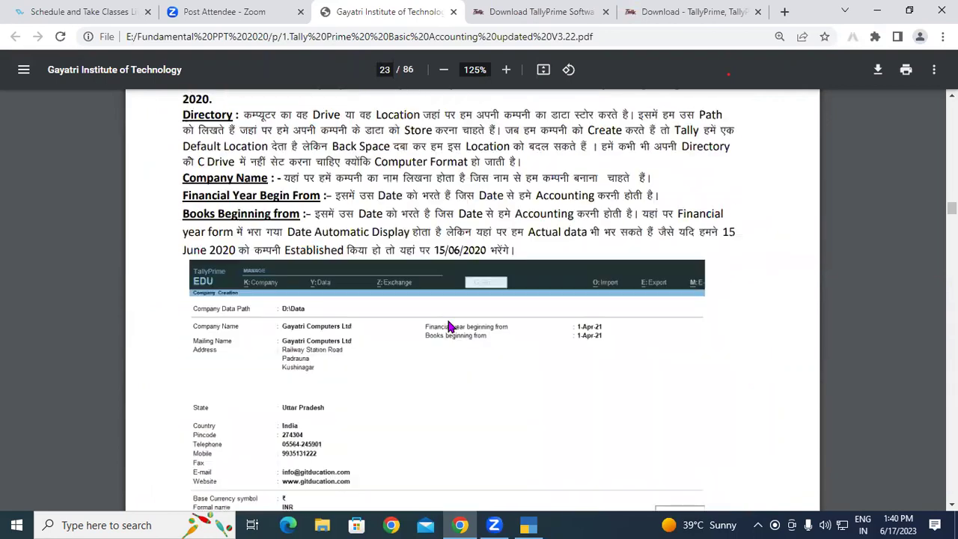
{"action": "scroll", "coordinate": [448, 325], "scroll_direction": "down", "scroll_amount": 4}
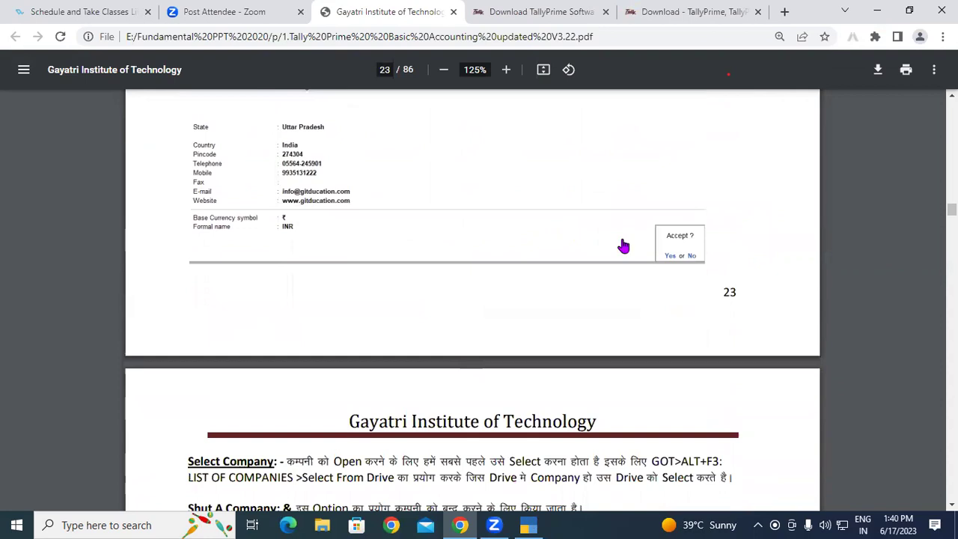
Return to TallyPrime, keep Invoice value and 50,000 for the e-Way Bill threshold, and go to the e-Invoicing applicable setting
{"action": "key", "text": "alt+Tab"}
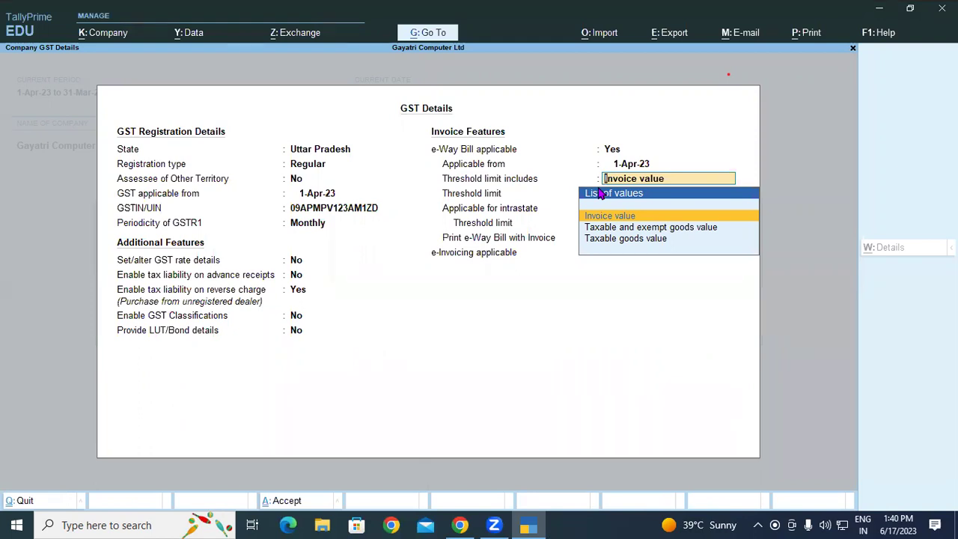
{"action": "key", "text": "Return"}
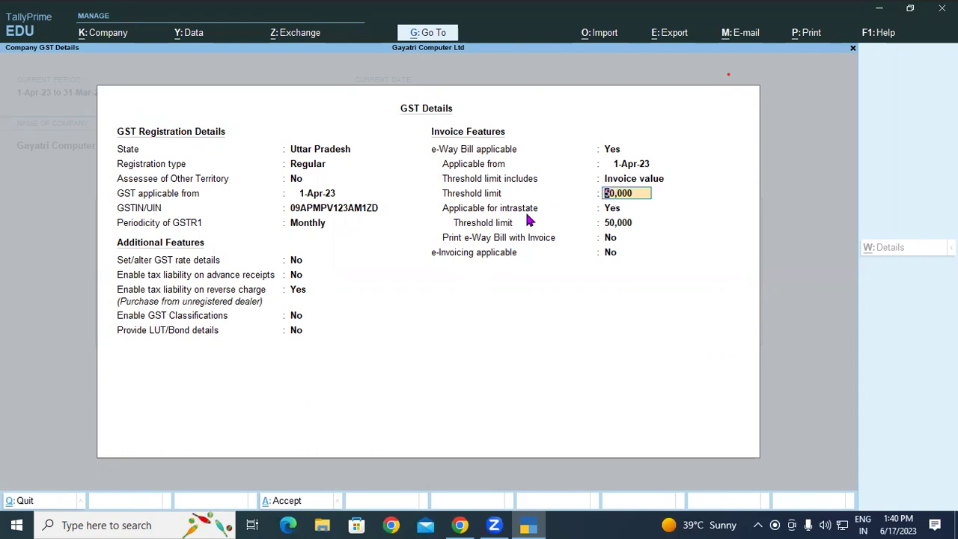
{"action": "key", "text": "Return"}
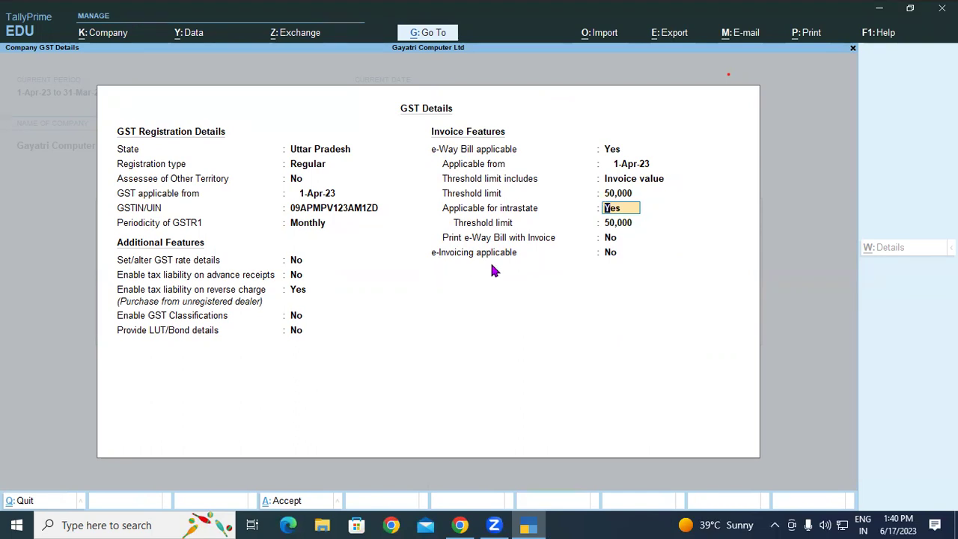
{"action": "left_click", "coordinate": [606, 255]}
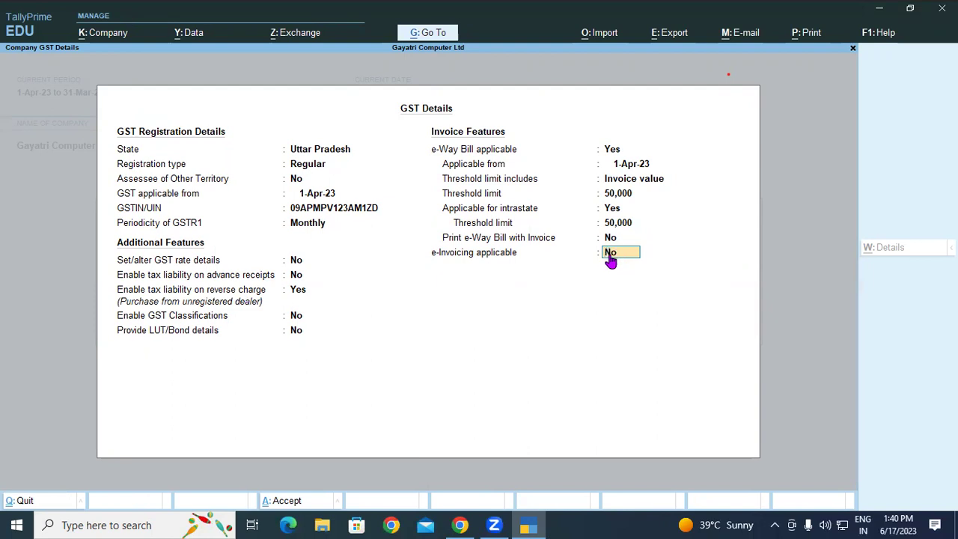
Keep e-Invoicing applicable at No and accept both the GST details and the company features of Gayatri Computer Ltd
{"action": "key", "text": "Return"}
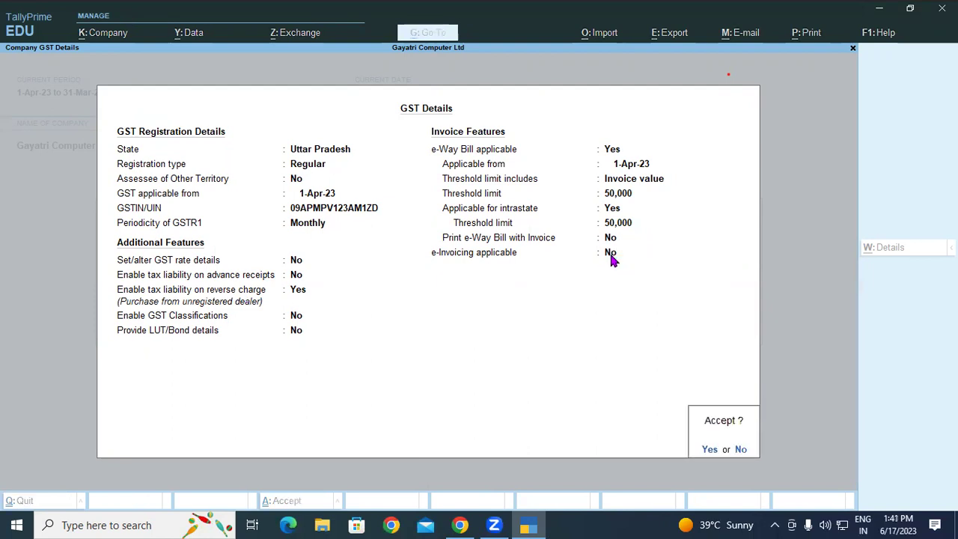
{"action": "key", "text": "Return"}
{"action": "key", "text": "Return"}
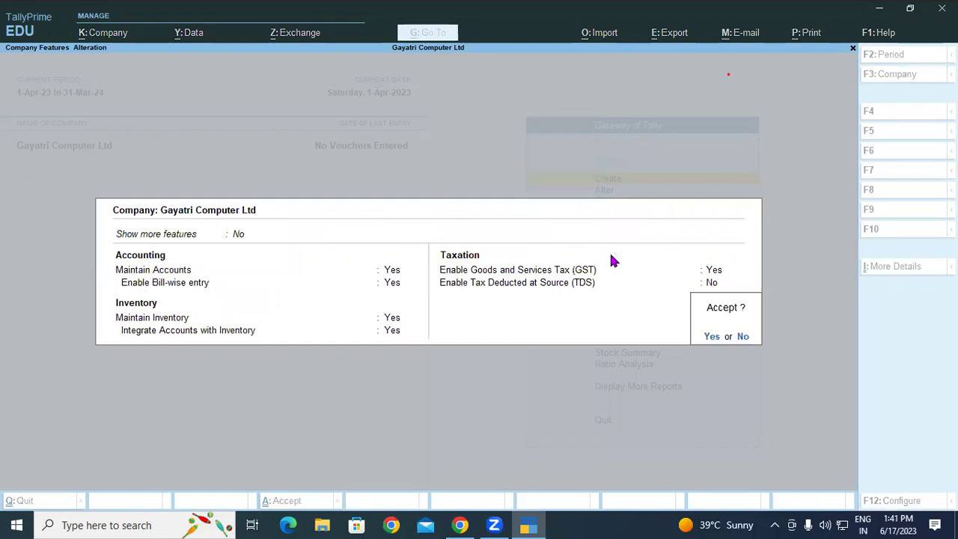
{"action": "key", "text": "Return"}
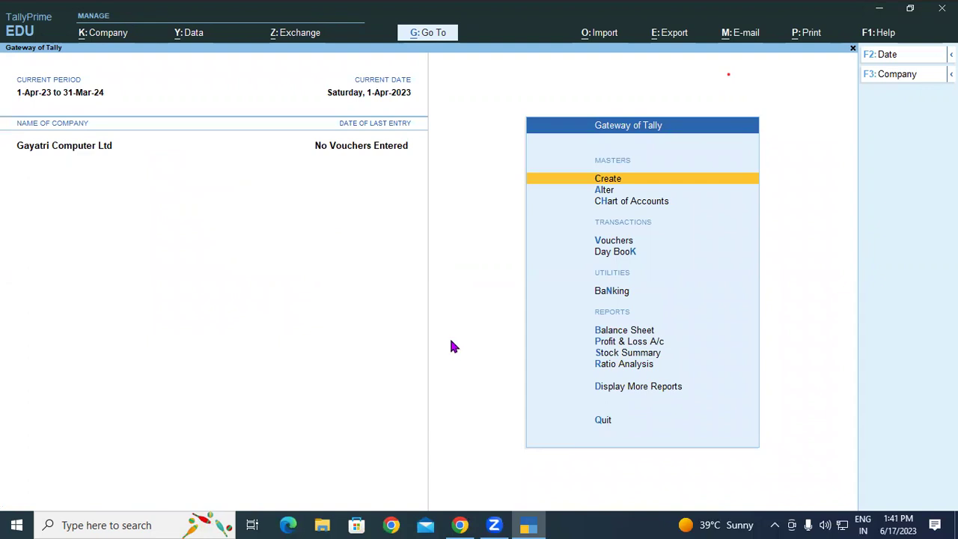
Switch to page 25 of the PDF notes and read the Masters definition, highlighting its key phrases
{"action": "key", "text": "alt+Tab"}
{"action": "scroll", "coordinate": [449, 342], "scroll_direction": "down", "scroll_amount": 2}
{"action": "scroll", "coordinate": [294, 337], "scroll_direction": "up", "scroll_amount": 2}
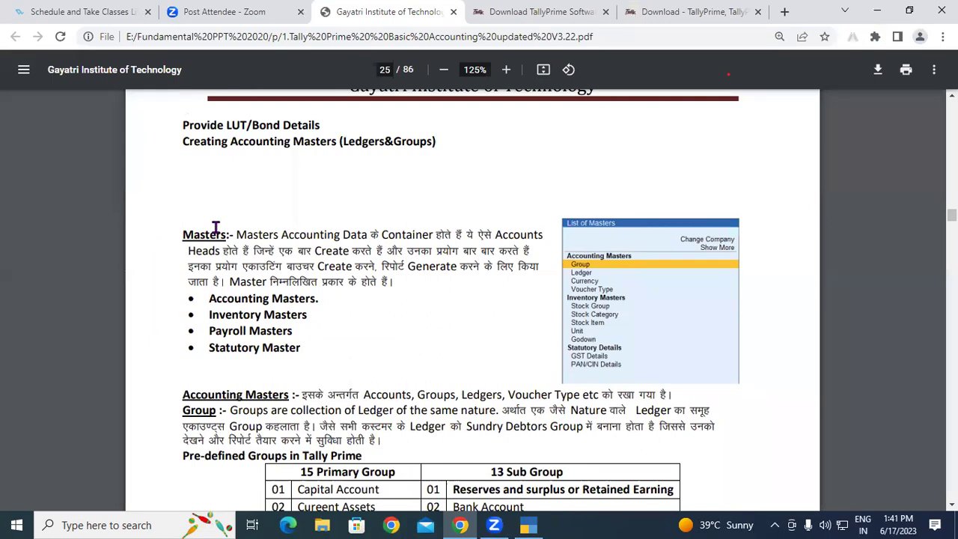
{"action": "left_click_drag", "start_coordinate": [237, 235], "coordinate": [385, 254]}
{"action": "left_click", "coordinate": [378, 235]}
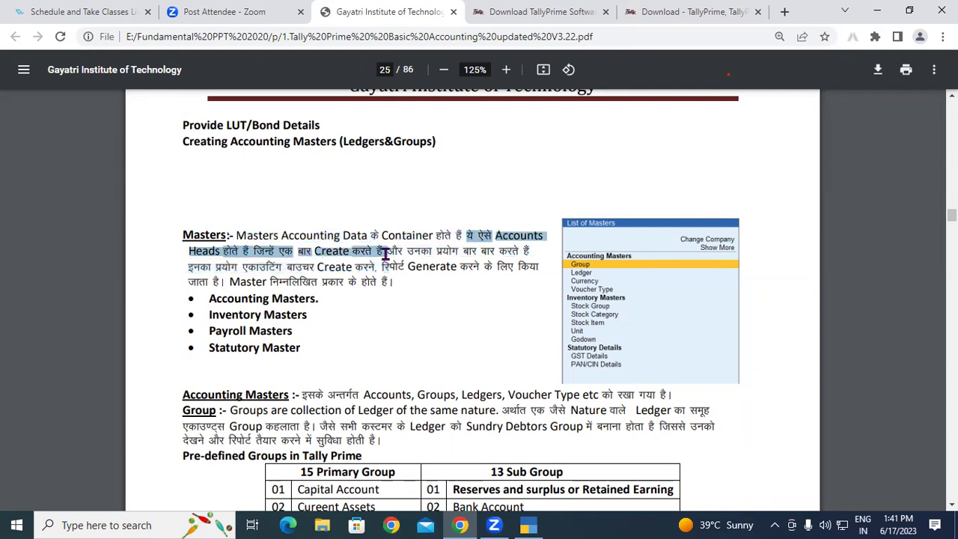
{"action": "left_click", "coordinate": [395, 253]}
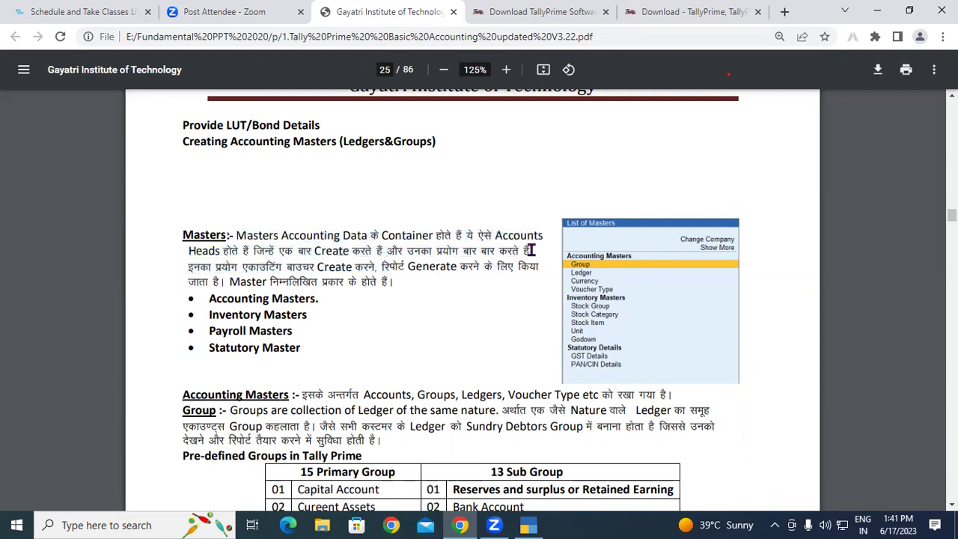
{"action": "left_click_drag", "start_coordinate": [190, 266], "coordinate": [376, 273]}
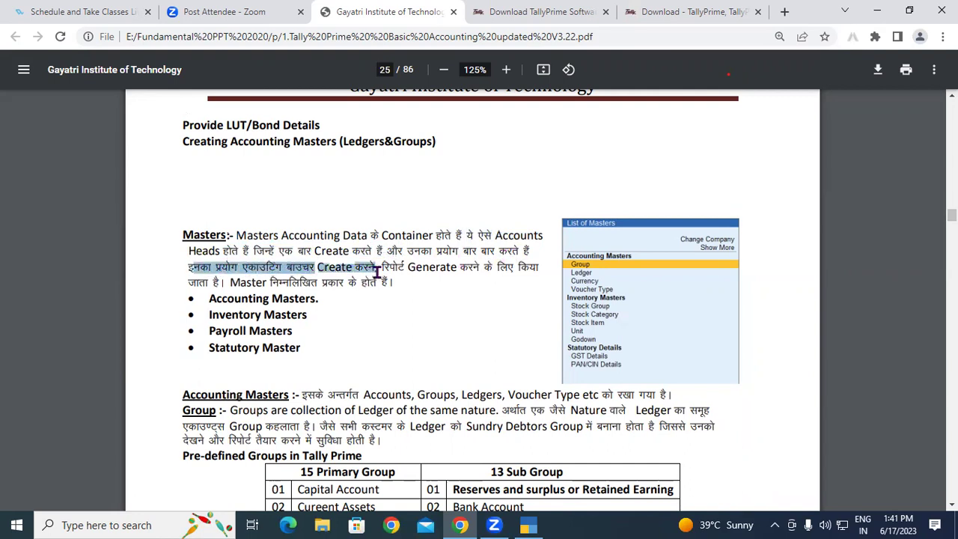
{"action": "double_click", "coordinate": [393, 267]}
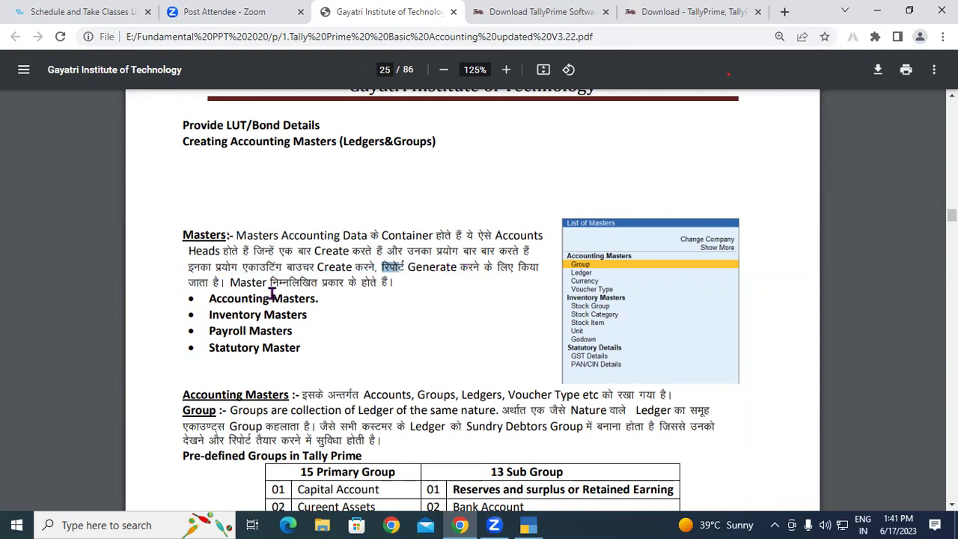
{"action": "left_click_drag", "start_coordinate": [243, 282], "coordinate": [391, 285]}
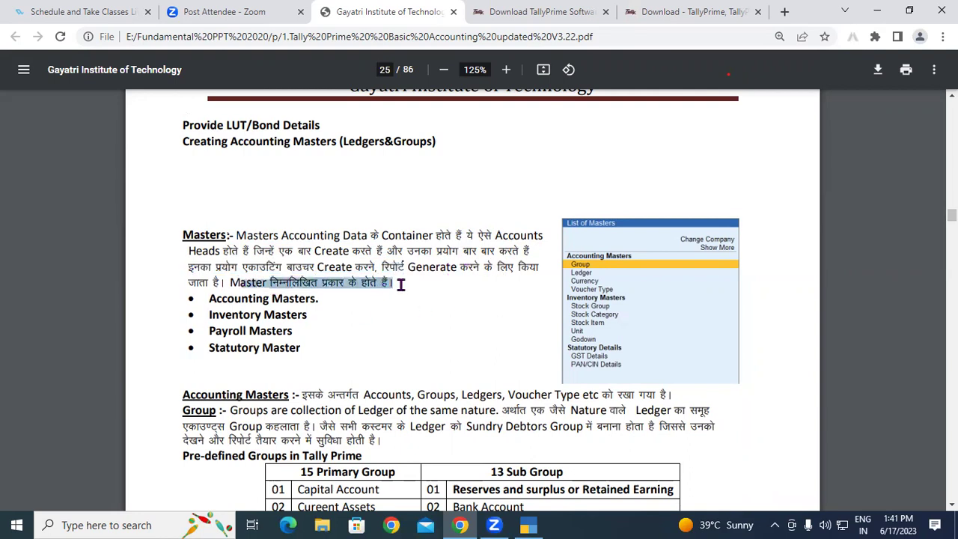
Highlight the four master types in the notes one by one: Accounting, Inventory, Payroll and Statutory
{"action": "left_click", "coordinate": [367, 331]}
{"action": "left_click_drag", "start_coordinate": [209, 298], "coordinate": [314, 294]}
{"action": "left_click_drag", "start_coordinate": [211, 315], "coordinate": [309, 315]}
{"action": "left_click_drag", "start_coordinate": [215, 331], "coordinate": [291, 359]}
{"action": "left_click", "coordinate": [248, 363]}
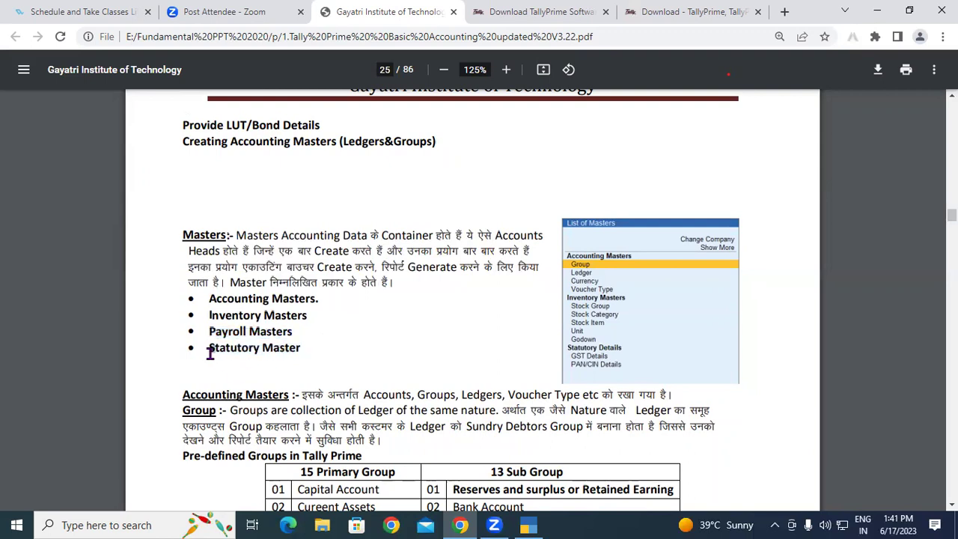
{"action": "left_click_drag", "start_coordinate": [225, 348], "coordinate": [312, 346]}
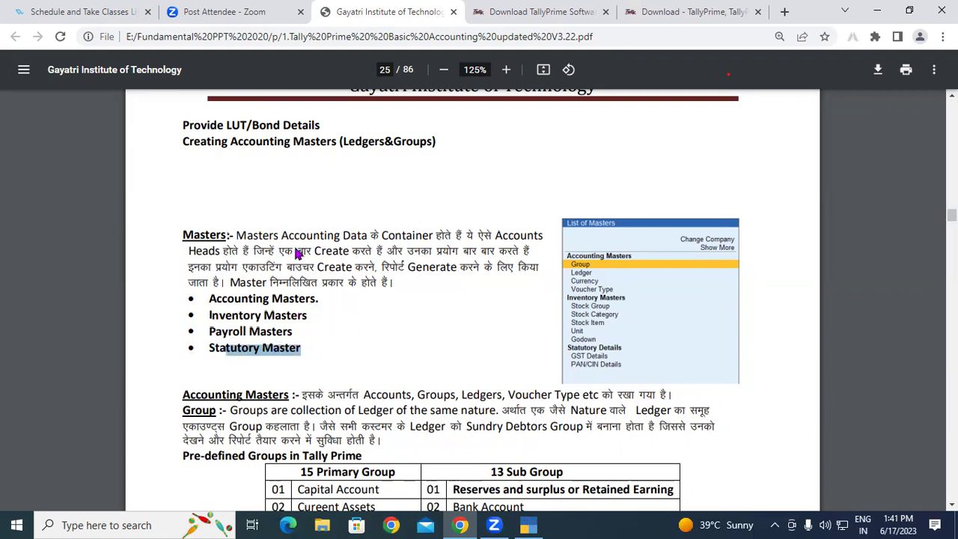
Return to TallyPrime, view the expanded list of masters available for creation, and leave it without creating anything
{"action": "key", "text": "alt+Tab"}
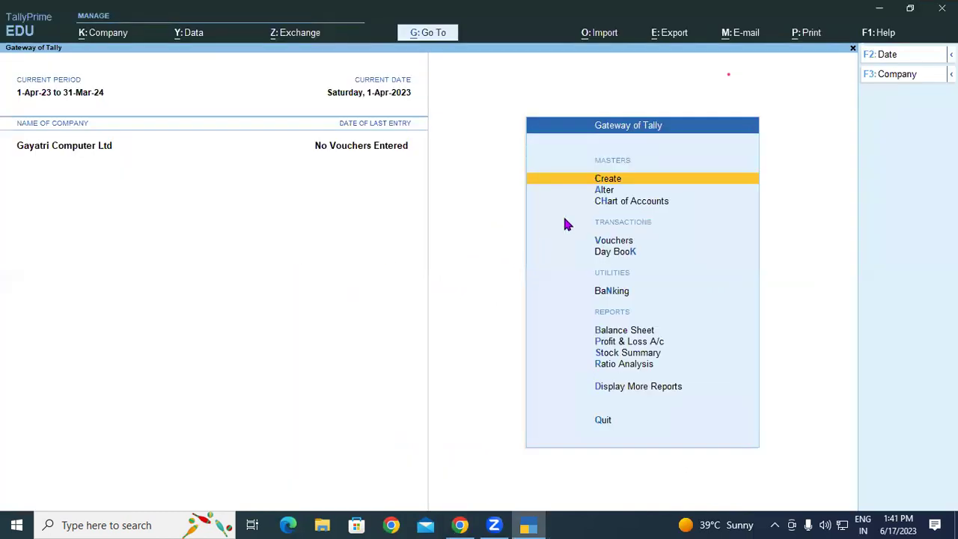
{"action": "left_click", "coordinate": [614, 180]}
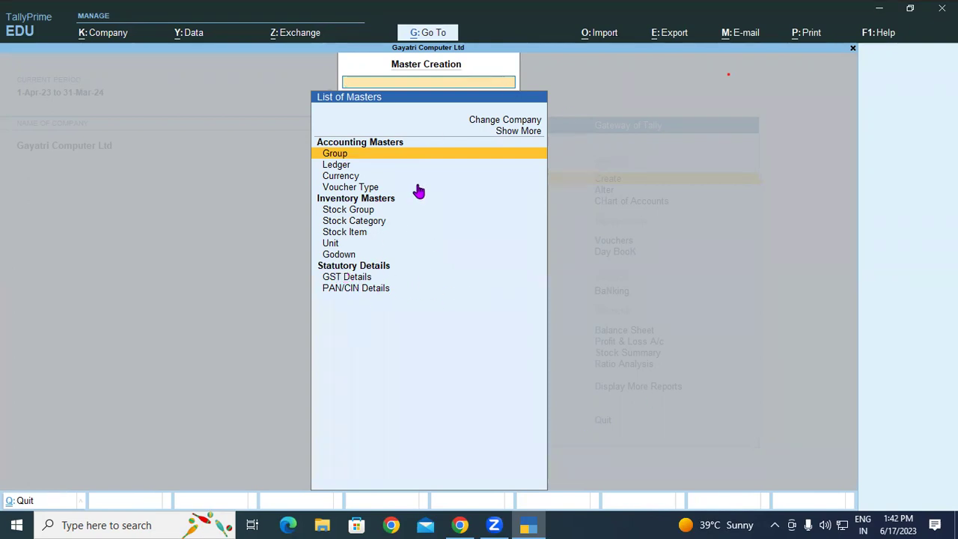
{"action": "left_click", "coordinate": [515, 133]}
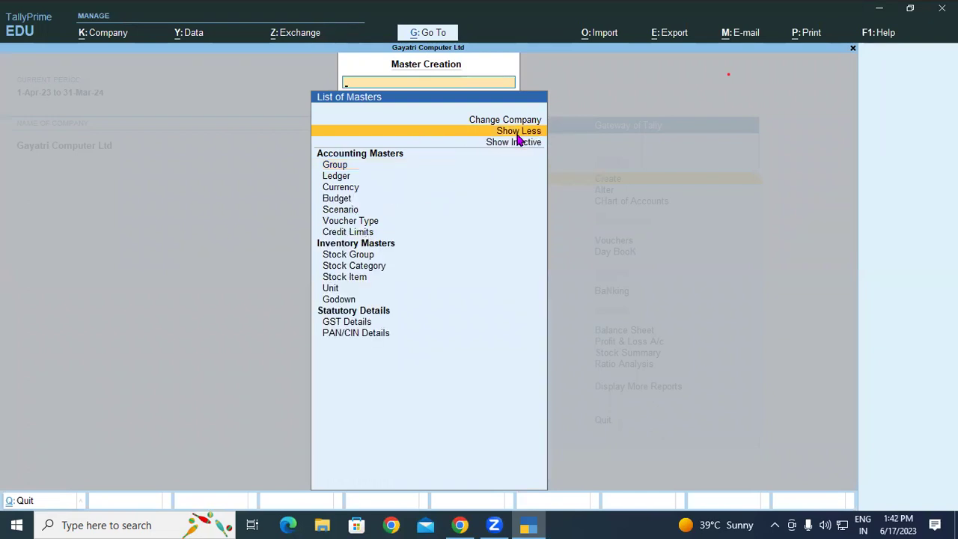
{"action": "key", "text": "Escape"}
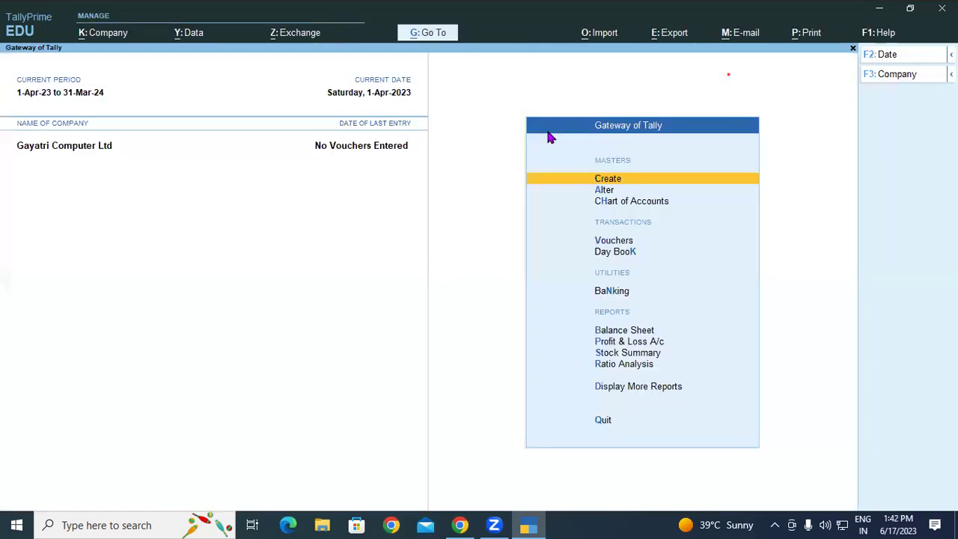
Open the company features of Gayatri Computer Ltd and set Show more features and Show all features to Yes
{"action": "left_click", "coordinate": [105, 35]}
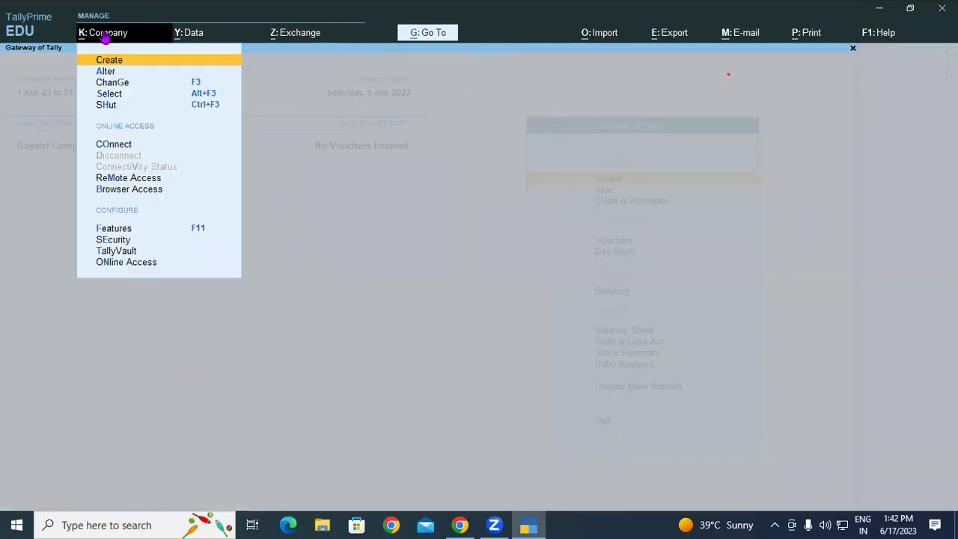
{"action": "left_click", "coordinate": [110, 230]}
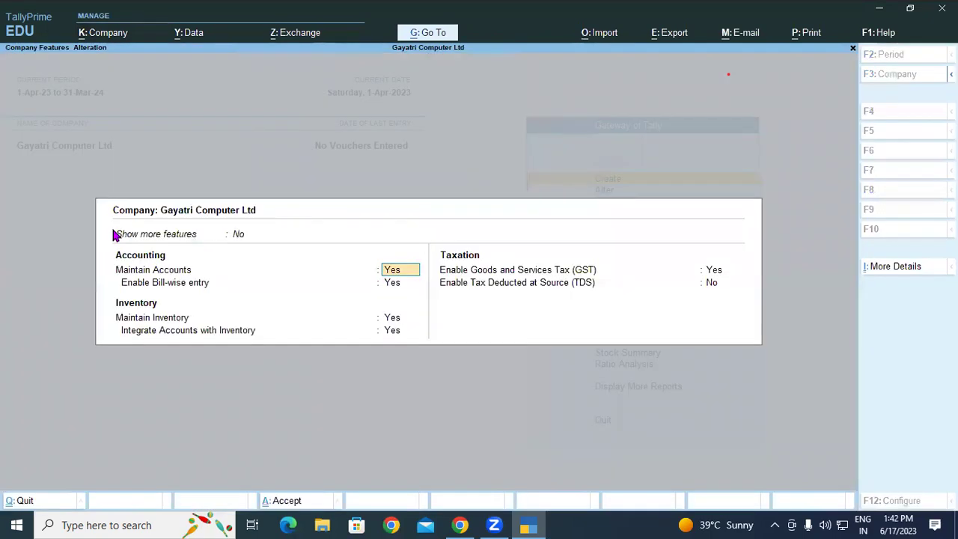
{"action": "left_click", "coordinate": [246, 237]}
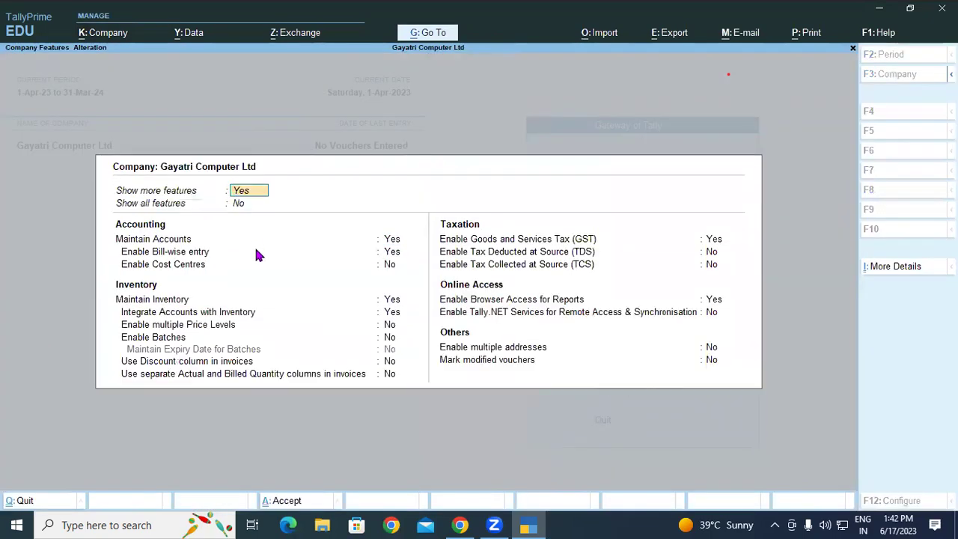
{"action": "left_click", "coordinate": [238, 206]}
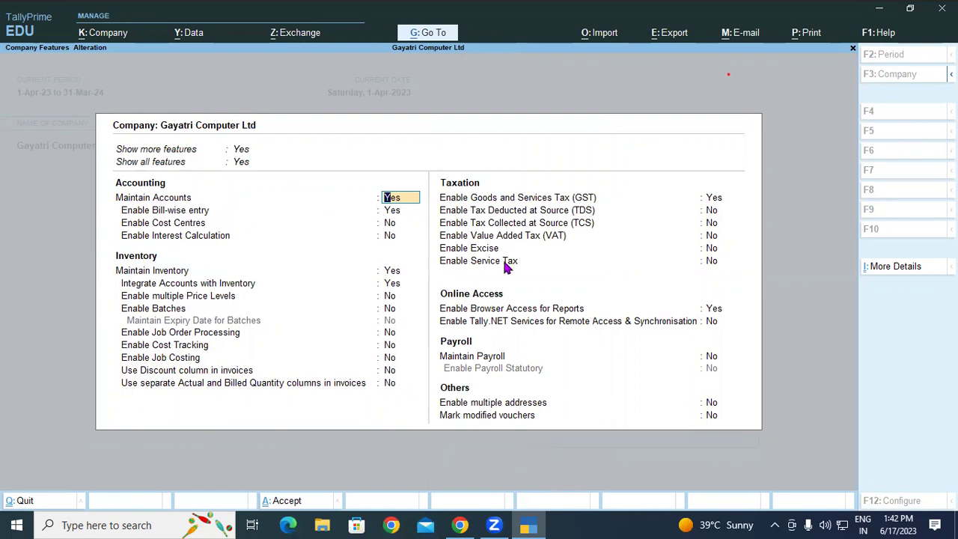
Set Maintain Payroll to Yes, leave the Payroll Statutory Details unfilled with Enable Payroll Statutory at No, and save the company features
{"action": "left_click", "coordinate": [471, 359]}
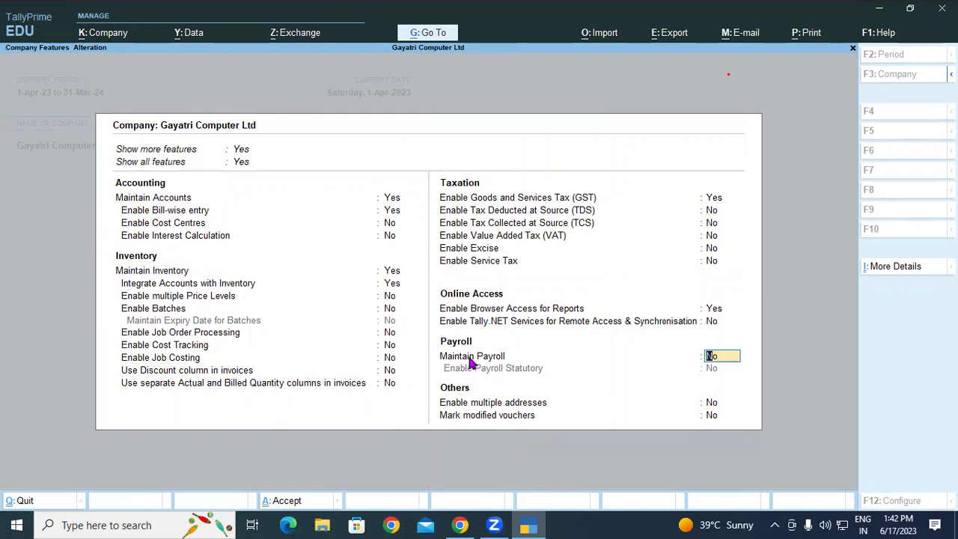
{"action": "key", "text": "Return"}
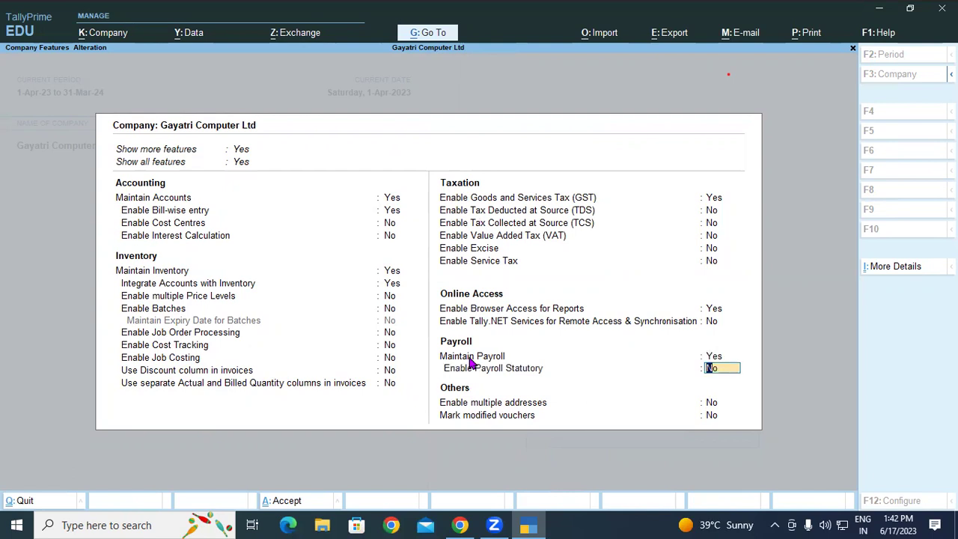
{"action": "key", "text": "Return"}
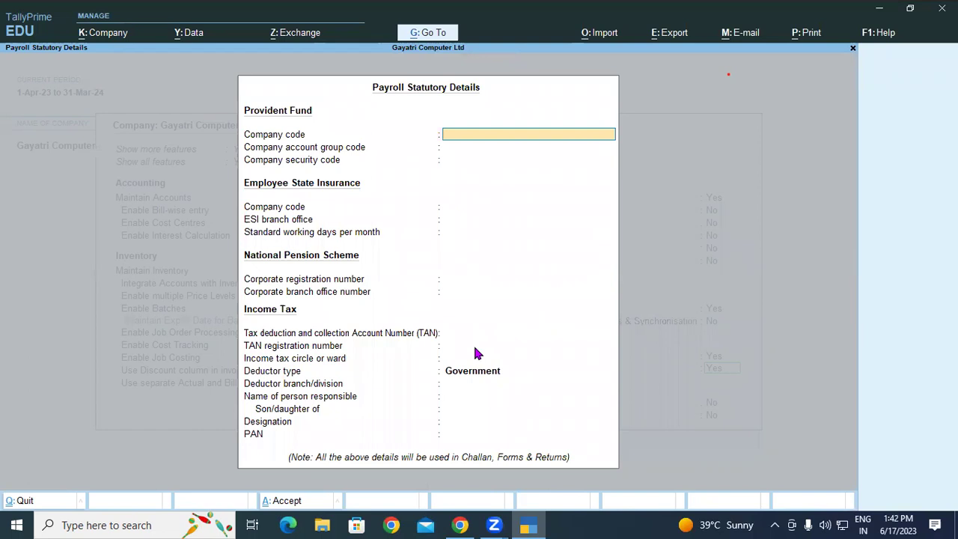
{"action": "key", "text": "Escape"}
{"action": "key", "text": "y"}
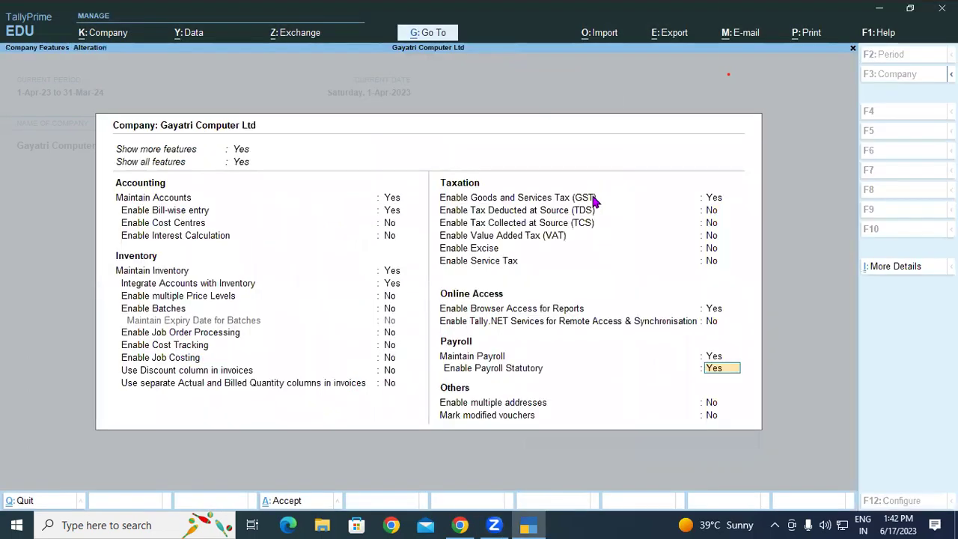
{"action": "key", "text": "n"}
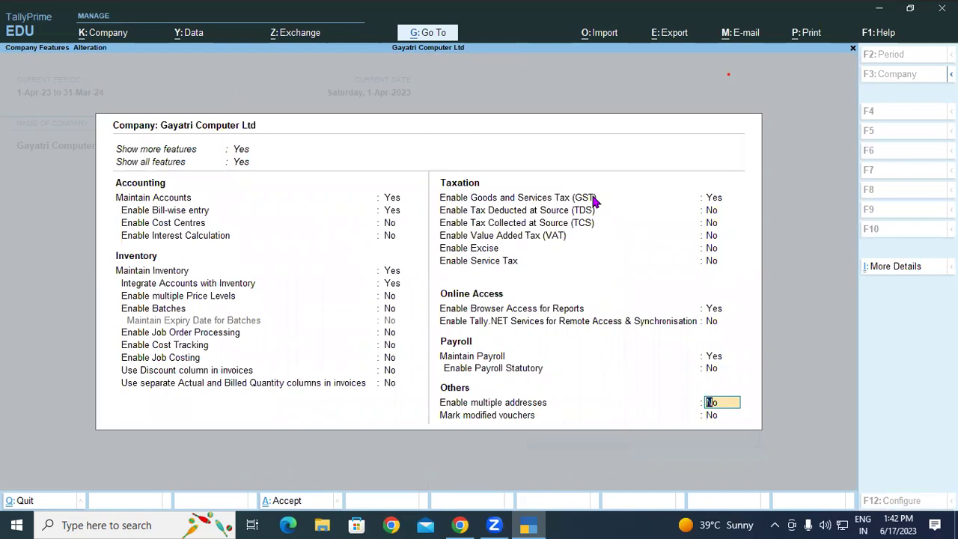
{"action": "key", "text": "ctrl+a"}
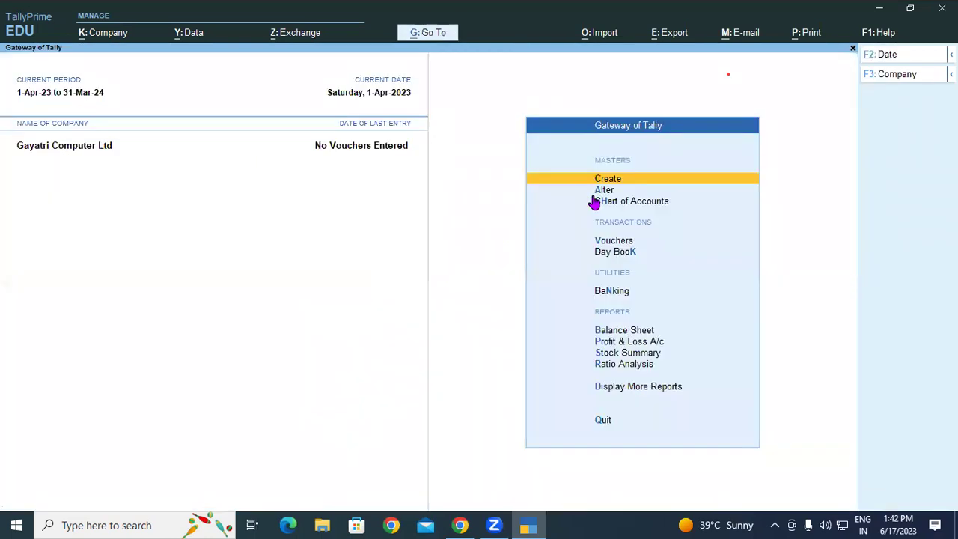
View the masters available for creation, then set Maintain Payroll to No in the company features and save them
{"action": "left_click", "coordinate": [607, 181]}
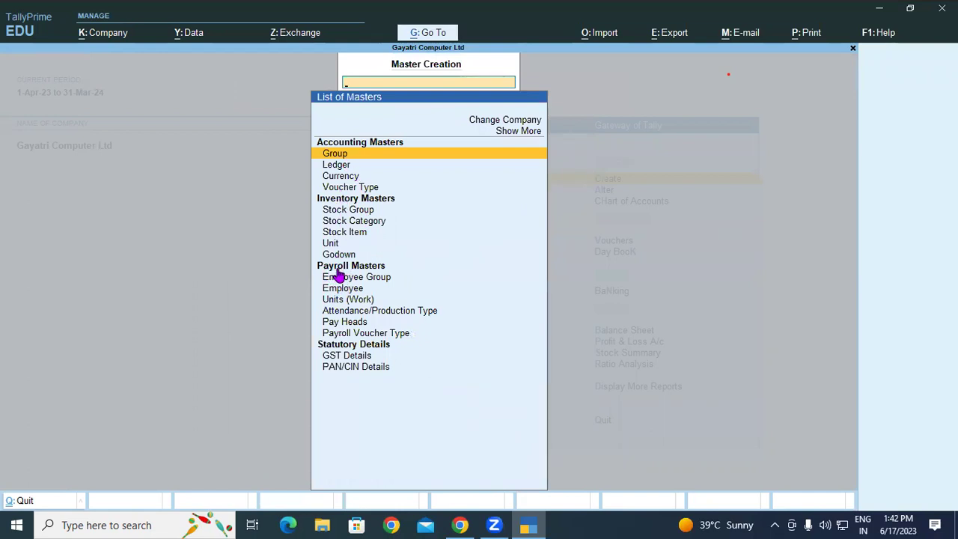
{"action": "left_click", "coordinate": [101, 34]}
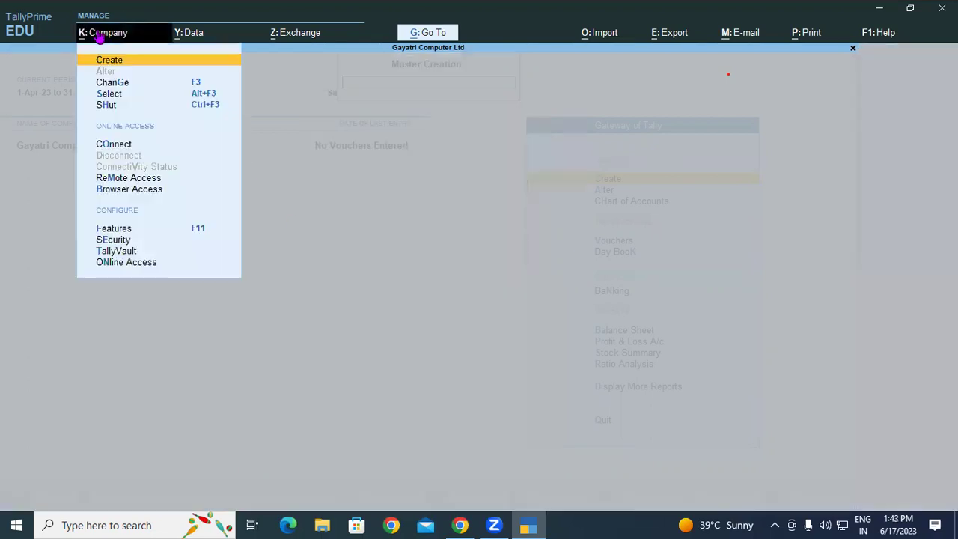
{"action": "left_click", "coordinate": [119, 229]}
{"action": "left_click", "coordinate": [492, 360]}
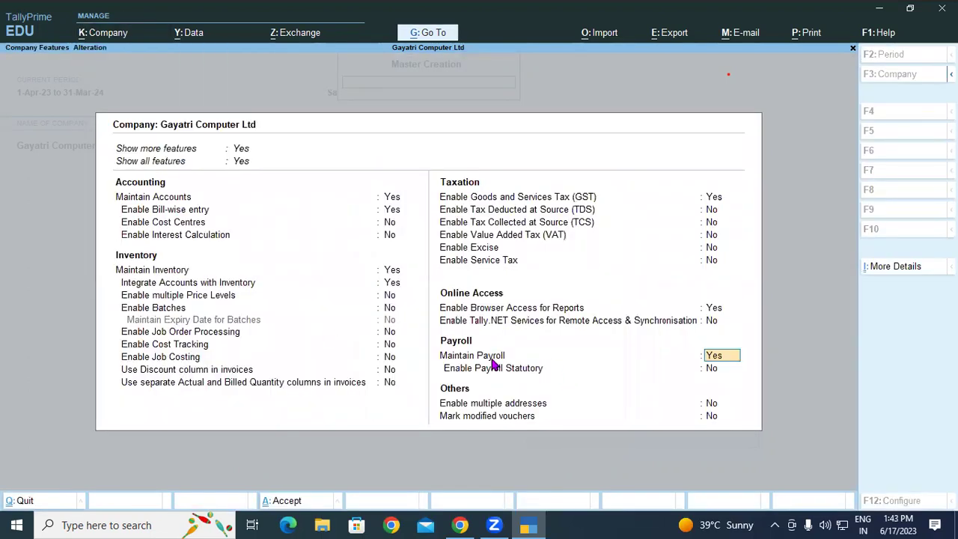
{"action": "type", "text": "n"}
{"action": "key", "text": "Return"}
{"action": "key", "text": "ctrl"}
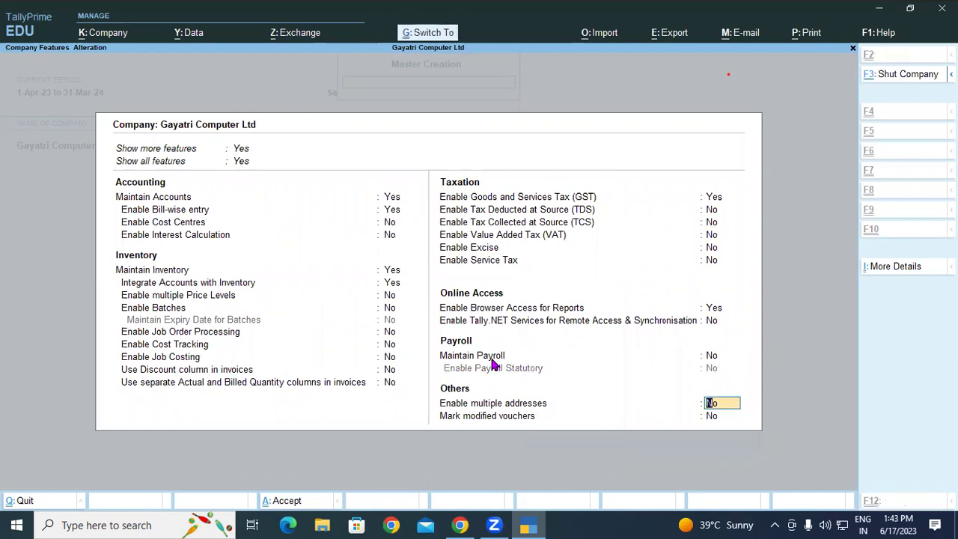
{"action": "key", "text": "ctrl+a"}
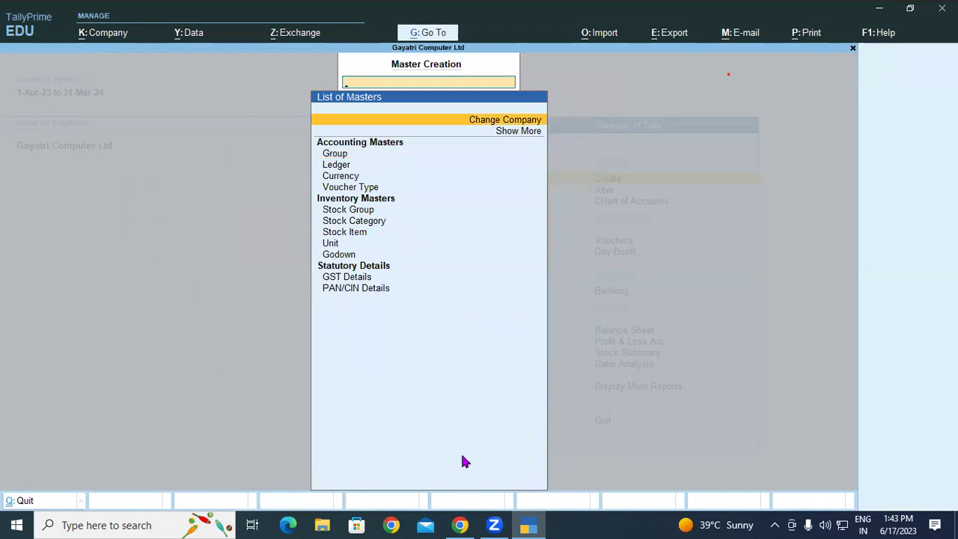
Switch to the PDF notes in Chrome and highlight the Accounting Masters line listing Accounts, Groups, Ledgers and Voucher Type
{"action": "key", "text": "alt+Tab"}
{"action": "left_click_drag", "start_coordinate": [230, 254], "coordinate": [524, 255]}
{"action": "left_click", "coordinate": [329, 257]}
{"action": "left_click", "coordinate": [503, 254]}
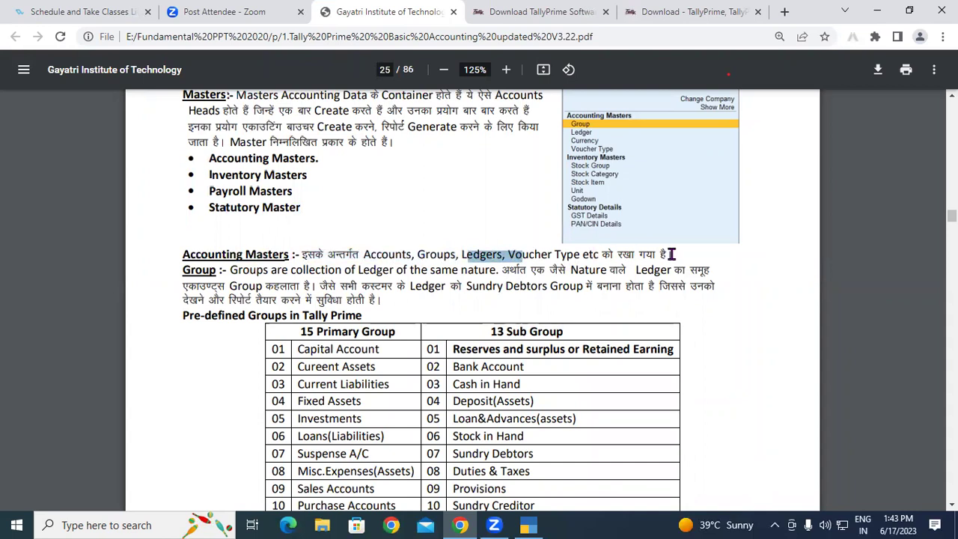
{"action": "left_click_drag", "start_coordinate": [671, 254], "coordinate": [529, 254]}
Highlight the Group definition in the notes, in English and then in its Hindi explanation
{"action": "left_click", "coordinate": [240, 268]}
{"action": "left_click_drag", "start_coordinate": [184, 270], "coordinate": [479, 271]}
{"action": "left_click", "coordinate": [236, 271]}
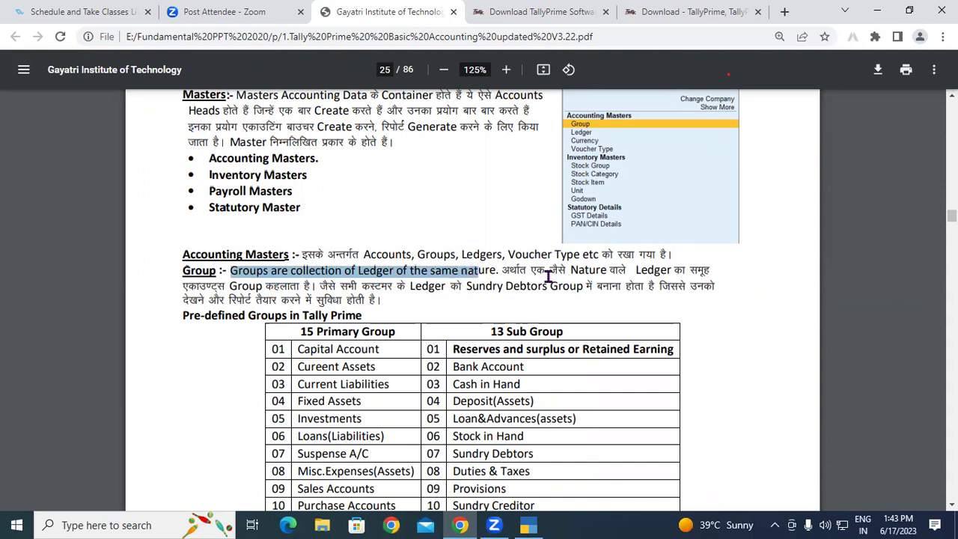
{"action": "left_click_drag", "start_coordinate": [199, 287], "coordinate": [321, 288]}
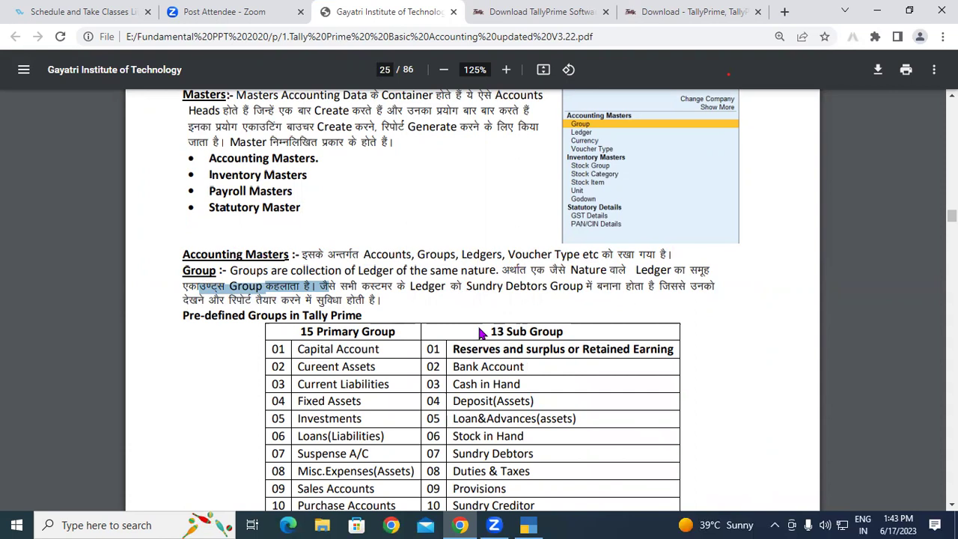
Return to TallyPrime, handwrite mu, mu, R and Su over the masters list, enclose them in two frames, and clear the drawing
{"action": "key", "text": "alt+Tab"}
{"action": "key", "text": "Return"}
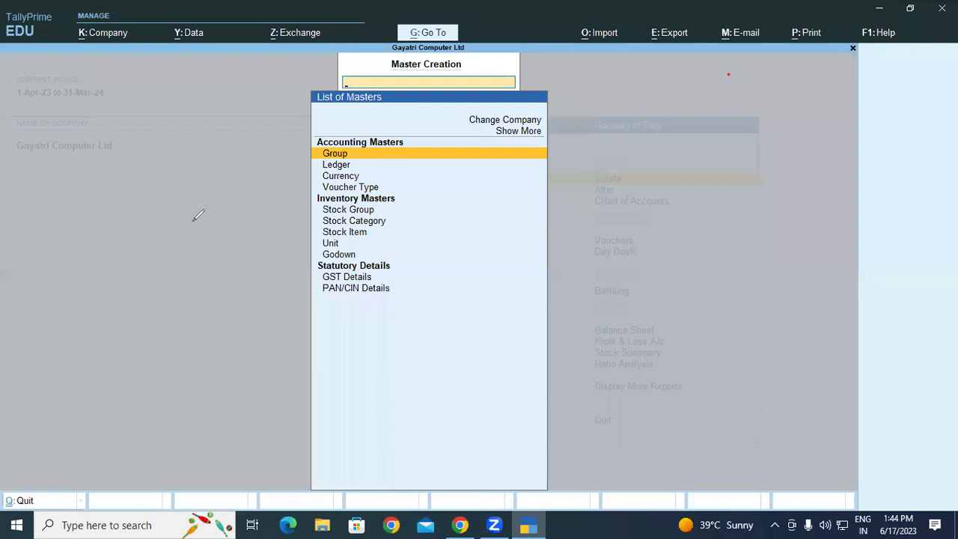
{"action": "left_click_drag", "start_coordinate": [151, 218], "coordinate": [218, 222]}
{"action": "left_click", "coordinate": [243, 221]}
{"action": "mouse_move", "coordinate": [278, 223]}
{"action": "left_mouse_down"}
{"action": "mouse_move", "coordinate": [294, 189]}
{"action": "mouse_move", "coordinate": [326, 201]}
{"action": "mouse_move", "coordinate": [334, 191]}
{"action": "mouse_move", "coordinate": [395, 178]}
{"action": "mouse_move", "coordinate": [413, 193]}
{"action": "left_mouse_up"}
{"action": "mouse_move", "coordinate": [458, 161]}
{"action": "left_mouse_down"}
{"action": "mouse_move", "coordinate": [445, 187]}
{"action": "mouse_move", "coordinate": [476, 189]}
{"action": "left_mouse_up"}
{"action": "mouse_move", "coordinate": [93, 214]}
{"action": "left_mouse_down"}
{"action": "mouse_move", "coordinate": [487, 150]}
{"action": "mouse_move", "coordinate": [397, 223]}
{"action": "mouse_move", "coordinate": [94, 278]}
{"action": "mouse_move", "coordinate": [95, 214]}
{"action": "left_mouse_up"}
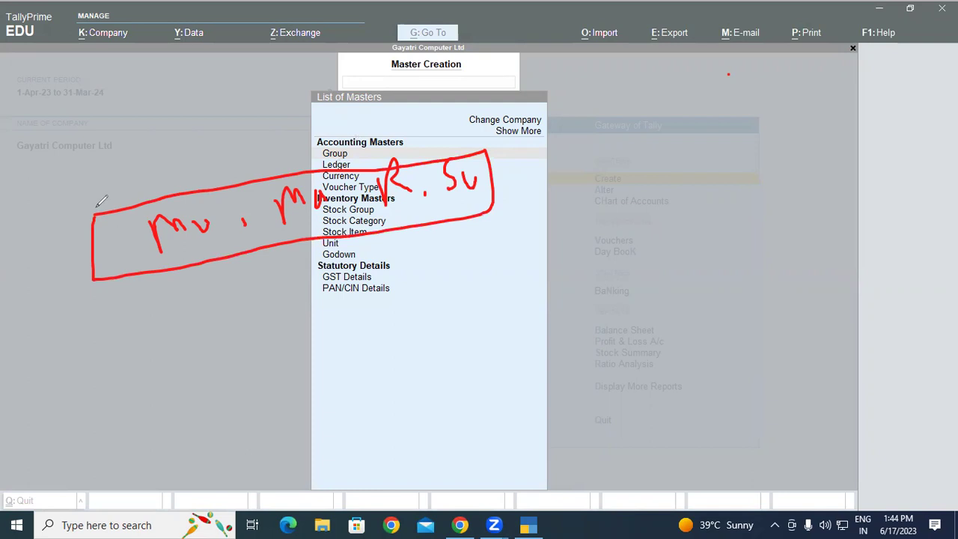
{"action": "mouse_move", "coordinate": [78, 190]}
{"action": "left_mouse_down"}
{"action": "mouse_move", "coordinate": [77, 235]}
{"action": "mouse_move", "coordinate": [144, 306]}
{"action": "mouse_move", "coordinate": [535, 228]}
{"action": "mouse_move", "coordinate": [517, 147]}
{"action": "mouse_move", "coordinate": [498, 134]}
{"action": "mouse_move", "coordinate": [333, 138]}
{"action": "mouse_move", "coordinate": [78, 187]}
{"action": "left_mouse_up"}
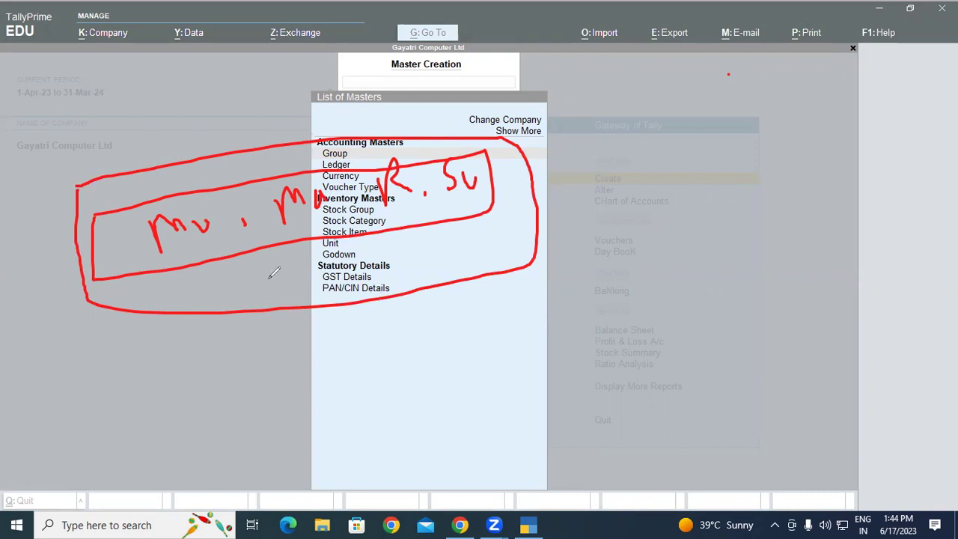
{"action": "left_click", "coordinate": [704, 116]}
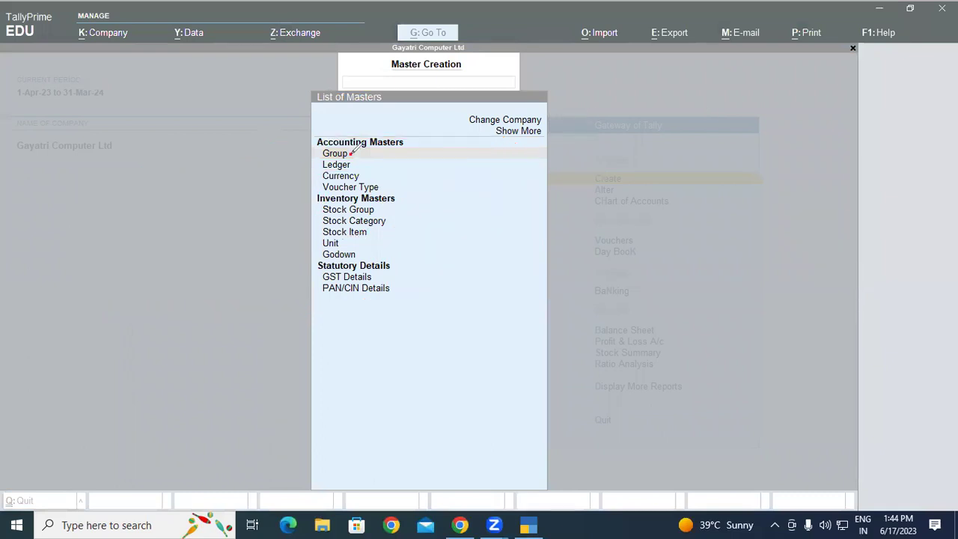
Mark Group and Ledger in the masters list with dots, handwrite encircled initials over it, then erase the annotations and leave drawing mode
{"action": "left_click", "coordinate": [350, 152]}
{"action": "left_click", "coordinate": [355, 166]}
{"action": "mouse_move", "coordinate": [142, 252]}
{"action": "left_mouse_down"}
{"action": "mouse_move", "coordinate": [181, 259]}
{"action": "mouse_move", "coordinate": [219, 233]}
{"action": "mouse_move", "coordinate": [251, 247]}
{"action": "mouse_move", "coordinate": [302, 220]}
{"action": "left_mouse_up"}
{"action": "left_click", "coordinate": [189, 256]}
{"action": "left_click_drag", "start_coordinate": [372, 192], "coordinate": [395, 224]}
{"action": "left_click_drag", "start_coordinate": [396, 179], "coordinate": [433, 230]}
{"action": "left_click", "coordinate": [436, 223]}
{"action": "mouse_move", "coordinate": [418, 166]}
{"action": "left_mouse_down"}
{"action": "mouse_move", "coordinate": [201, 196]}
{"action": "mouse_move", "coordinate": [122, 253]}
{"action": "mouse_move", "coordinate": [396, 286]}
{"action": "mouse_move", "coordinate": [437, 200]}
{"action": "mouse_move", "coordinate": [420, 166]}
{"action": "left_mouse_up"}
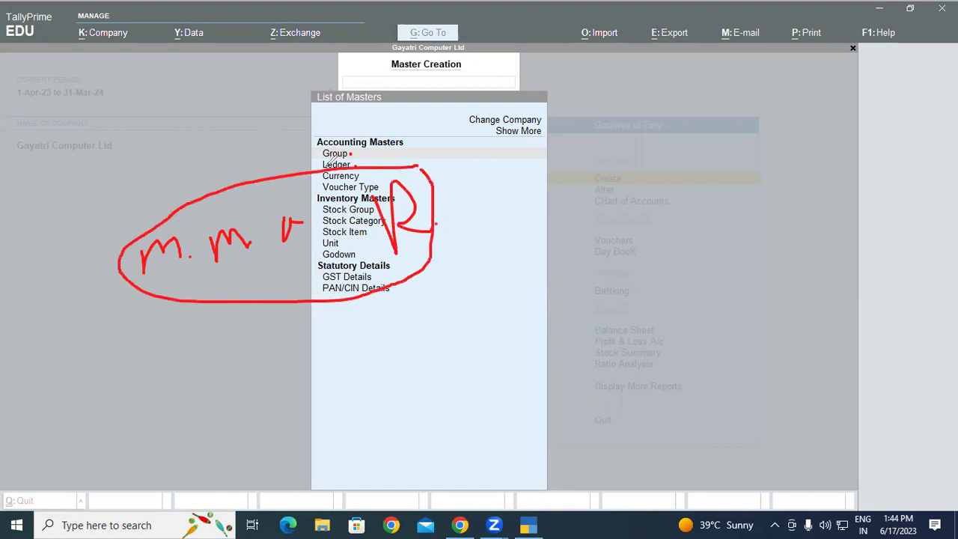
{"action": "left_click_drag", "start_coordinate": [303, 164], "coordinate": [275, 164]}
{"action": "key", "text": "Escape"}
{"action": "left_click", "coordinate": [480, 482]}
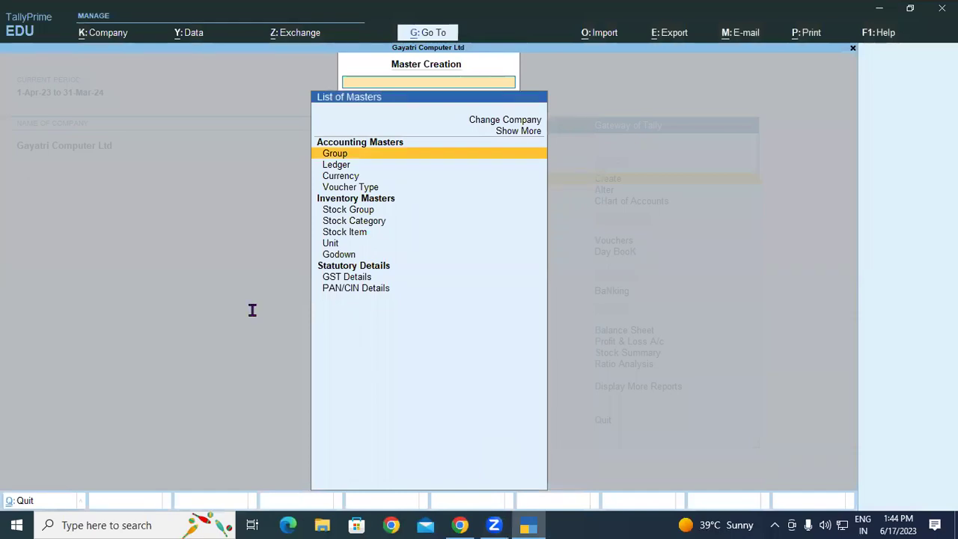
Go back to the PDF notes and highlight Nature, Ledger and the Sundry Debtors Group example in the Group explanation
{"action": "key", "text": "alt+Tab"}
{"action": "double_click", "coordinate": [422, 287]}
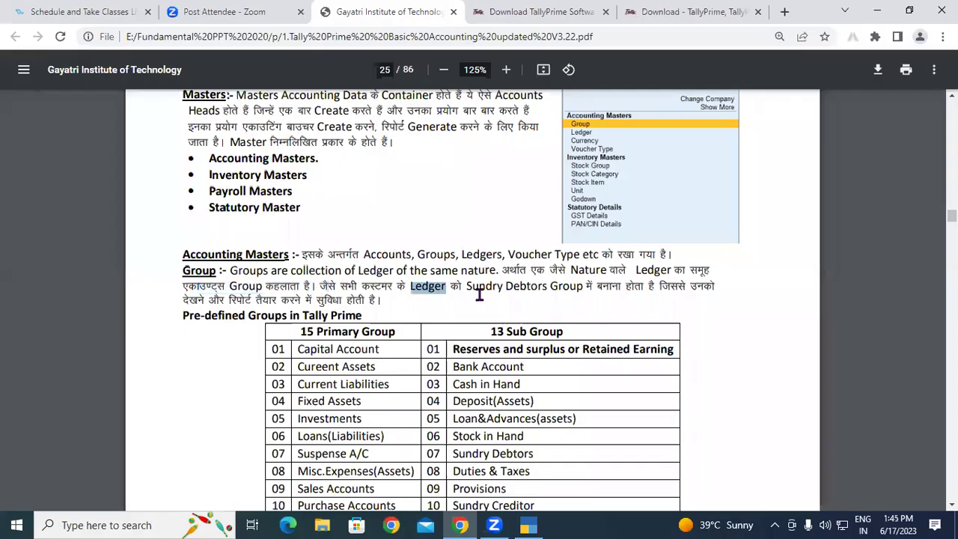
{"action": "left_click", "coordinate": [456, 286]}
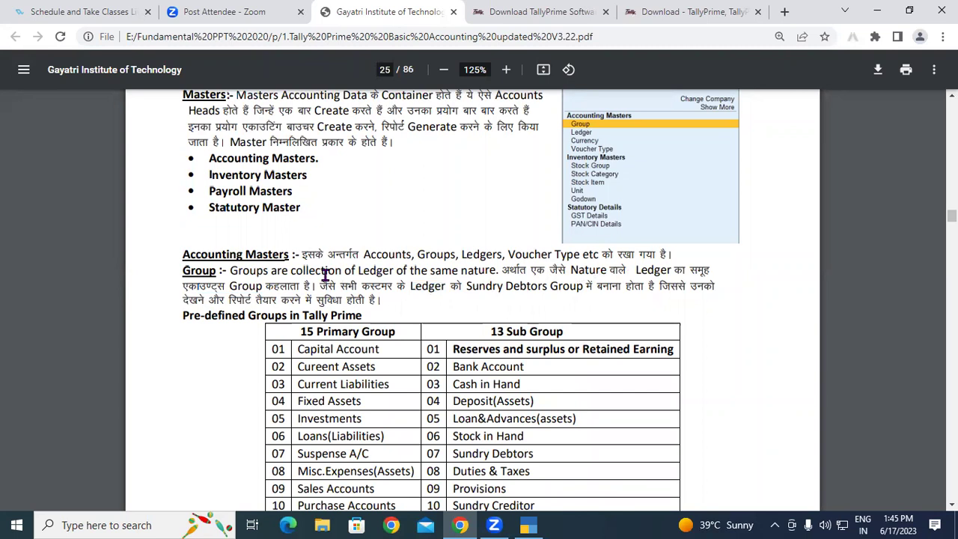
{"action": "double_click", "coordinate": [606, 274]}
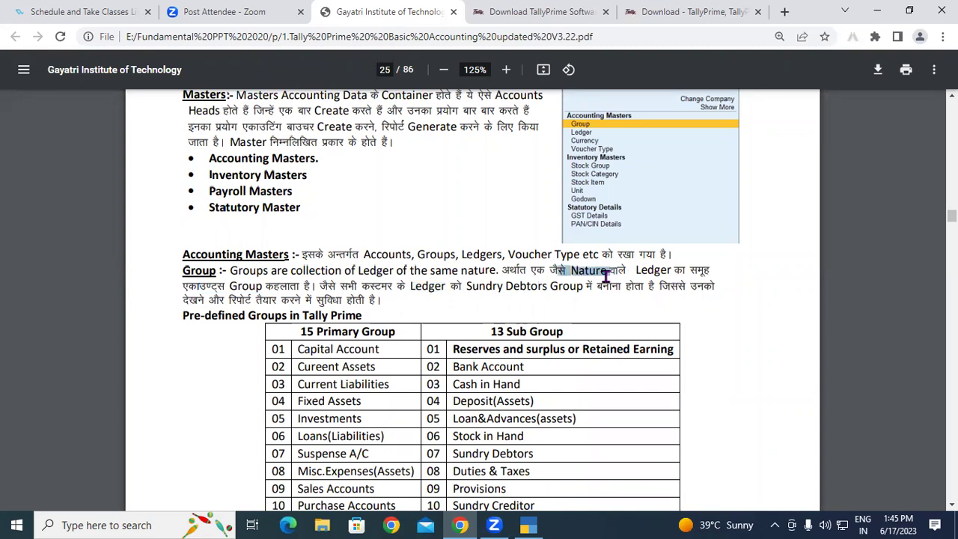
{"action": "left_click", "coordinate": [608, 275]}
{"action": "left_click_drag", "start_coordinate": [636, 272], "coordinate": [673, 273]}
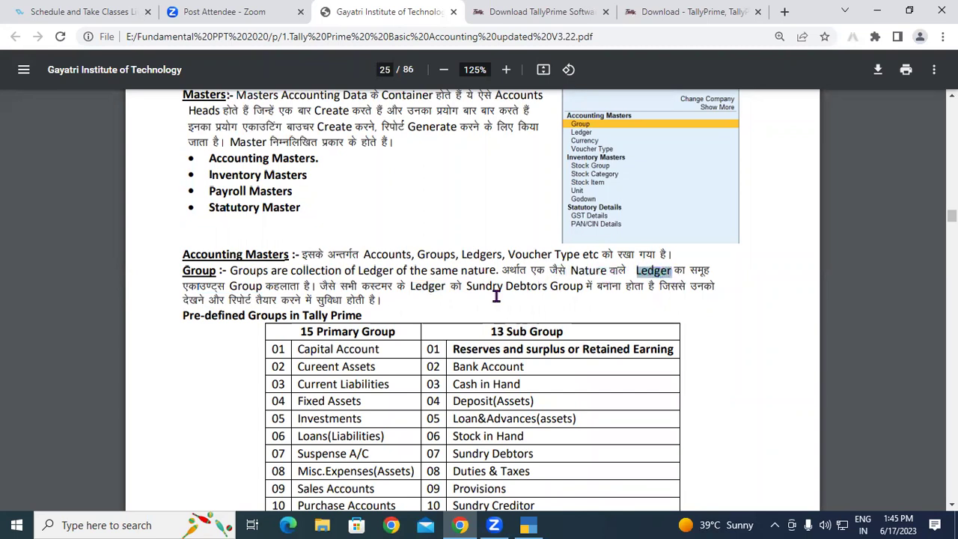
{"action": "left_click_drag", "start_coordinate": [187, 286], "coordinate": [659, 286]}
{"action": "left_click", "coordinate": [340, 286]}
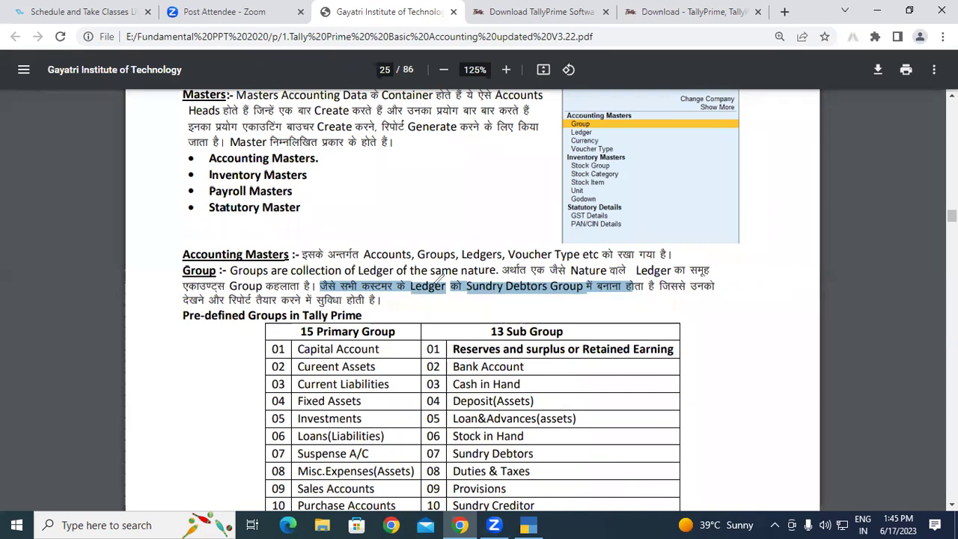
Handwrite Sale over the Sundry Debtors example, add framed customer initials beside it, box the word Debtors, and clear the drawing
{"action": "mouse_move", "coordinate": [446, 263]}
{"action": "left_mouse_down"}
{"action": "mouse_move", "coordinate": [487, 287]}
{"action": "mouse_move", "coordinate": [517, 276]}
{"action": "left_mouse_up"}
{"action": "mouse_move", "coordinate": [223, 276]}
{"action": "left_mouse_down"}
{"action": "mouse_move", "coordinate": [248, 273]}
{"action": "mouse_move", "coordinate": [271, 303]}
{"action": "mouse_move", "coordinate": [300, 255]}
{"action": "mouse_move", "coordinate": [337, 261]}
{"action": "mouse_move", "coordinate": [351, 279]}
{"action": "mouse_move", "coordinate": [258, 359]}
{"action": "mouse_move", "coordinate": [284, 340]}
{"action": "mouse_move", "coordinate": [326, 333]}
{"action": "left_mouse_up"}
{"action": "mouse_move", "coordinate": [202, 432]}
{"action": "left_mouse_down"}
{"action": "mouse_move", "coordinate": [355, 410]}
{"action": "mouse_move", "coordinate": [402, 299]}
{"action": "mouse_move", "coordinate": [371, 227]}
{"action": "mouse_move", "coordinate": [234, 232]}
{"action": "mouse_move", "coordinate": [187, 366]}
{"action": "mouse_move", "coordinate": [202, 434]}
{"action": "left_mouse_up"}
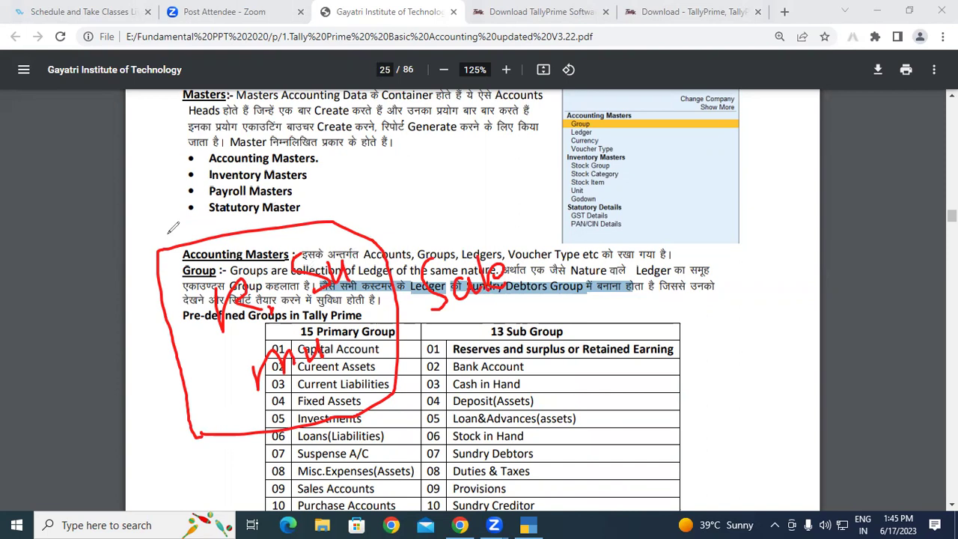
{"action": "mouse_move", "coordinate": [481, 296]}
{"action": "left_mouse_down"}
{"action": "mouse_move", "coordinate": [545, 298]}
{"action": "mouse_move", "coordinate": [553, 287]}
{"action": "mouse_move", "coordinate": [552, 273]}
{"action": "mouse_move", "coordinate": [500, 276]}
{"action": "left_mouse_up"}
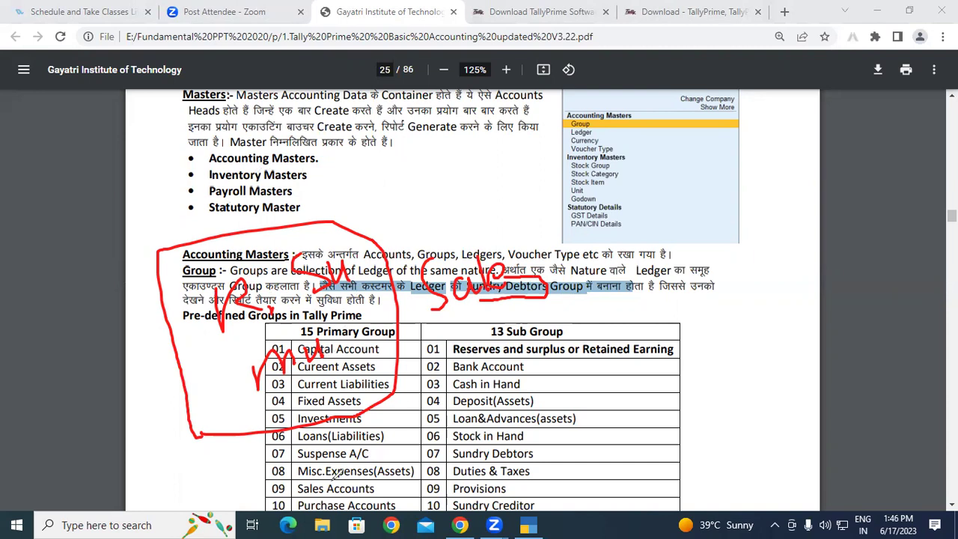
{"action": "left_click", "coordinate": [440, 333]}
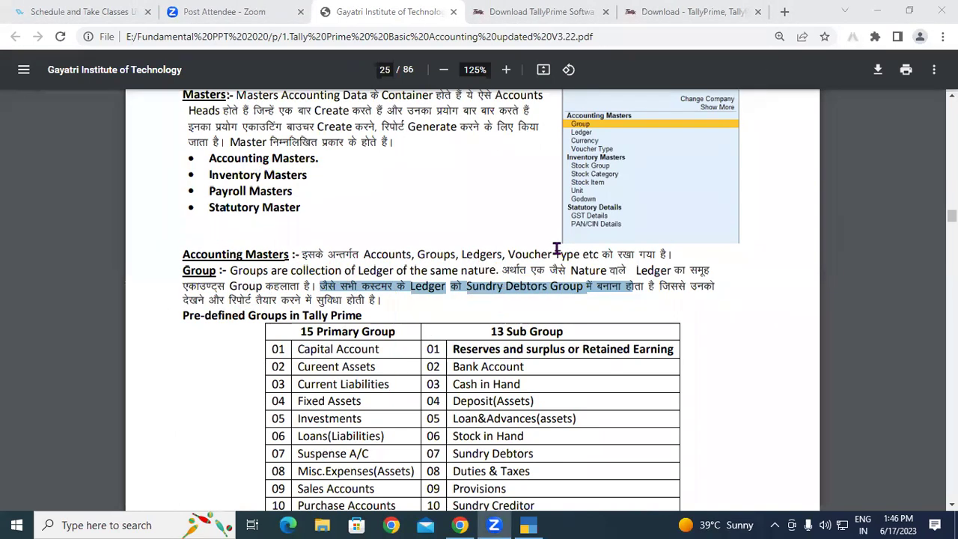
Highlight the 15 Primary Group and 13 Sub Group headings in the table of pre-defined groups
{"action": "scroll", "coordinate": [523, 247], "scroll_direction": "down", "scroll_amount": 2}
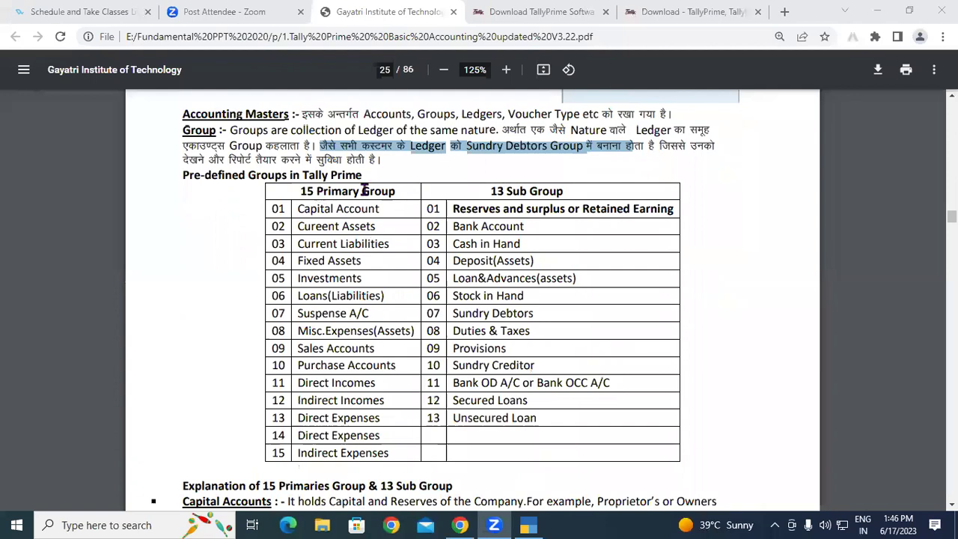
{"action": "left_click_drag", "start_coordinate": [490, 192], "coordinate": [562, 191]}
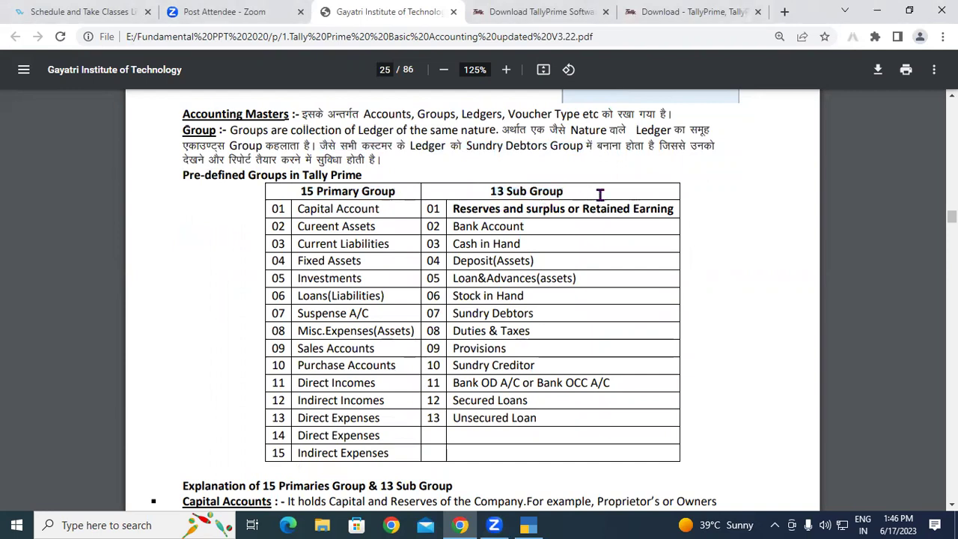
{"action": "left_click_drag", "start_coordinate": [590, 202], "coordinate": [459, 197]}
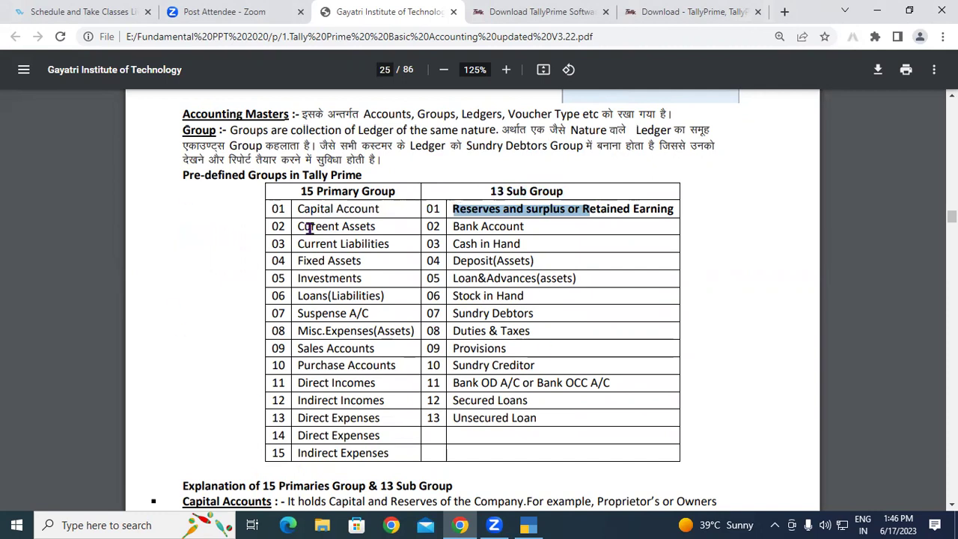
{"action": "left_click_drag", "start_coordinate": [291, 186], "coordinate": [554, 190]}
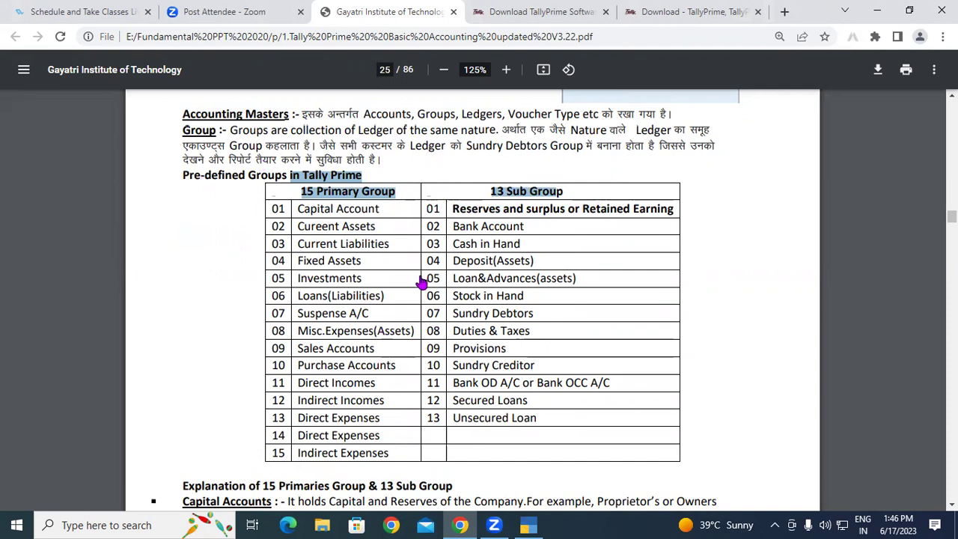
Switch to TallyPrime, examine the full list of groups available for alteration, and return to the Gateway of Tally without altering any
{"action": "key", "text": "alt+Tab"}
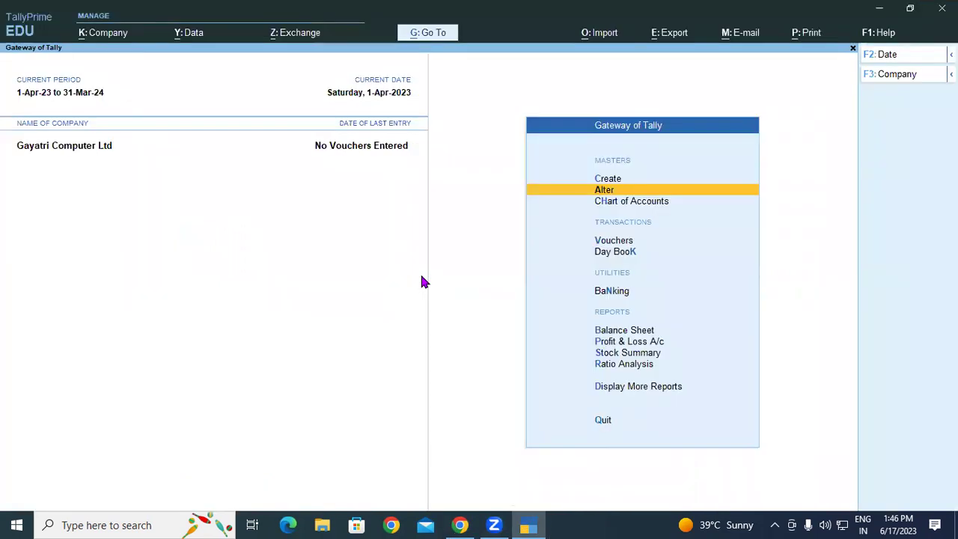
{"action": "key", "text": "Return"}
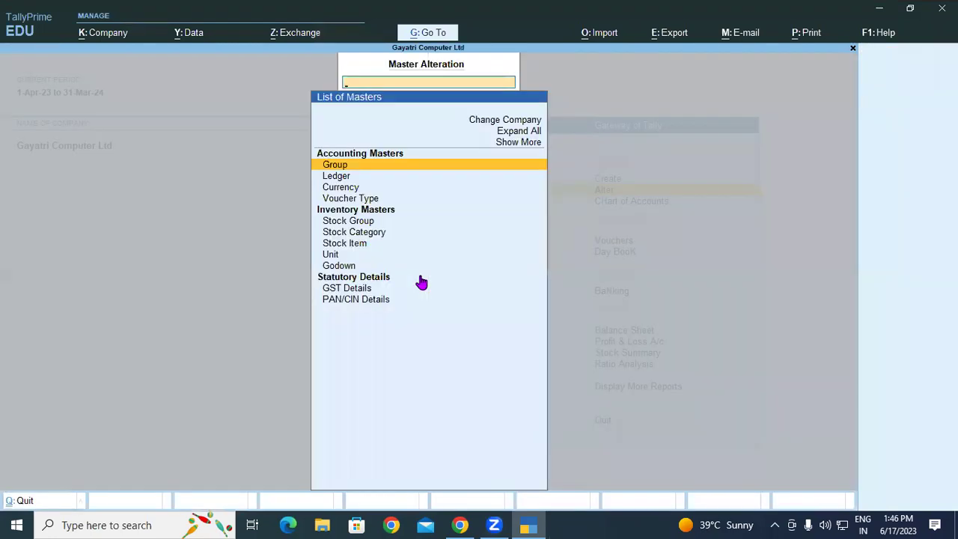
{"action": "key", "text": "Return"}
{"action": "key", "text": "Down"}
{"action": "key", "text": "Down"}
{"action": "key", "text": "Down"}
{"action": "key", "text": "Down"}
{"action": "key", "text": "Down"}
{"action": "key", "text": "Down"}
{"action": "key", "text": "Down"}
{"action": "key", "text": "Down"}
{"action": "key", "text": "Down"}
{"action": "key", "text": "Down"}
{"action": "key", "text": "Down"}
{"action": "key", "text": "Down"}
{"action": "key", "text": "Down"}
{"action": "key", "text": "Down"}
{"action": "key", "text": "Down"}
{"action": "key", "text": "Down"}
{"action": "key", "text": "Down"}
{"action": "key", "text": "Down"}
{"action": "key", "text": "Down"}
{"action": "key", "text": "Down"}
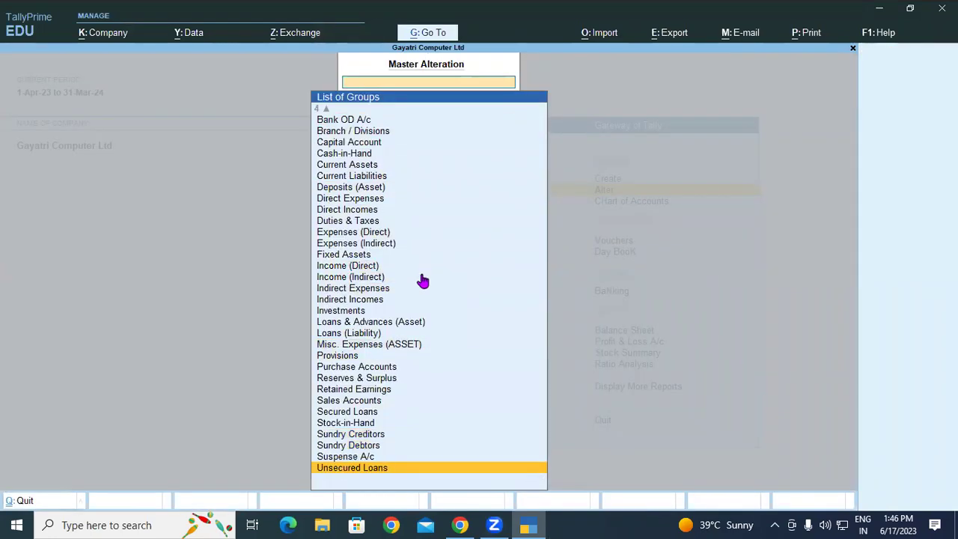
{"action": "key", "text": "Up"}
{"action": "key", "text": "Up"}
{"action": "key", "text": "Up"}
{"action": "key", "text": "Up"}
{"action": "key", "text": "Up"}
{"action": "key", "text": "Up"}
{"action": "key", "text": "Up"}
{"action": "key", "text": "Up"}
{"action": "key", "text": "Up"}
{"action": "key", "text": "Up"}
{"action": "key", "text": "Up"}
{"action": "key", "text": "Up"}
{"action": "key", "text": "Up"}
{"action": "key", "text": "Up"}
{"action": "key", "text": "Up"}
{"action": "key", "text": "Up"}
{"action": "key", "text": "Up"}
{"action": "key", "text": "Up"}
{"action": "key", "text": "Up"}
{"action": "key", "text": "Up"}
{"action": "key", "text": "Up"}
{"action": "key", "text": "Up"}
{"action": "key", "text": "Up"}
{"action": "key", "text": "Up"}
{"action": "key", "text": "Up"}
{"action": "key", "text": "Up"}
{"action": "key", "text": "Up"}
{"action": "key", "text": "Up"}
{"action": "key", "text": "Up"}
{"action": "key", "text": "Up"}
{"action": "key", "text": "Up"}
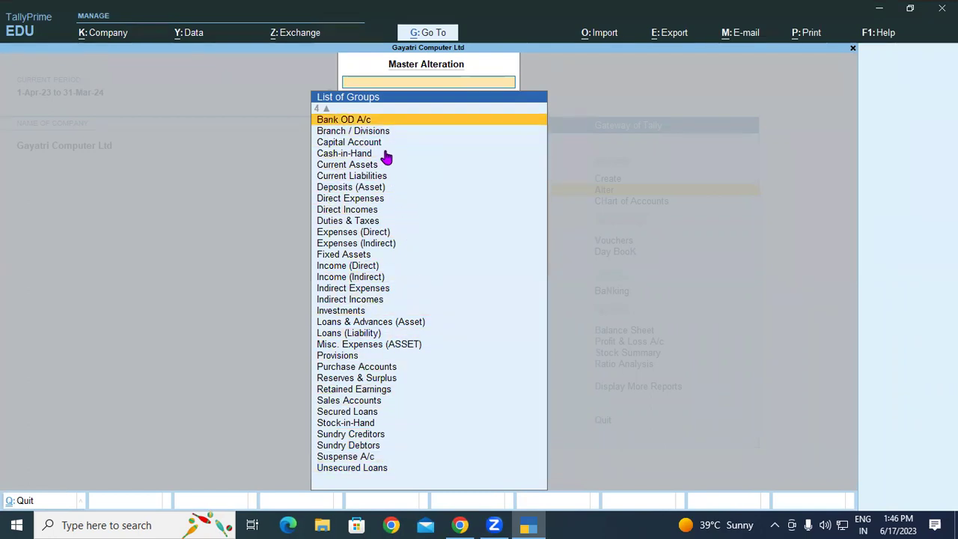
{"action": "key", "text": "Down"}
{"action": "key", "text": "Down"}
{"action": "key", "text": "Down"}
{"action": "key", "text": "Down"}
{"action": "key", "text": "Down"}
{"action": "key", "text": "Down"}
{"action": "key", "text": "Down"}
{"action": "key", "text": "Down"}
{"action": "key", "text": "Down"}
{"action": "key", "text": "Down"}
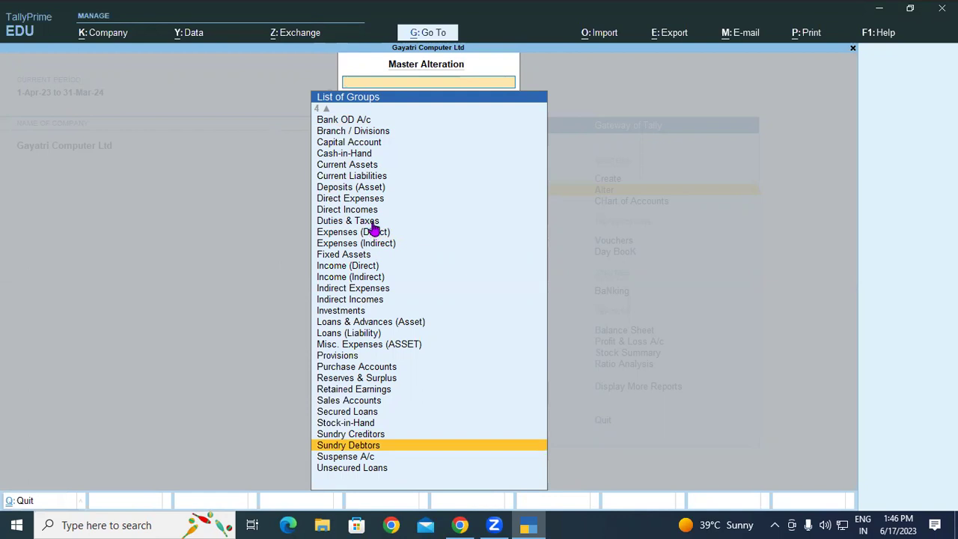
{"action": "key", "text": "Escape"}
{"action": "key", "text": "Escape"}
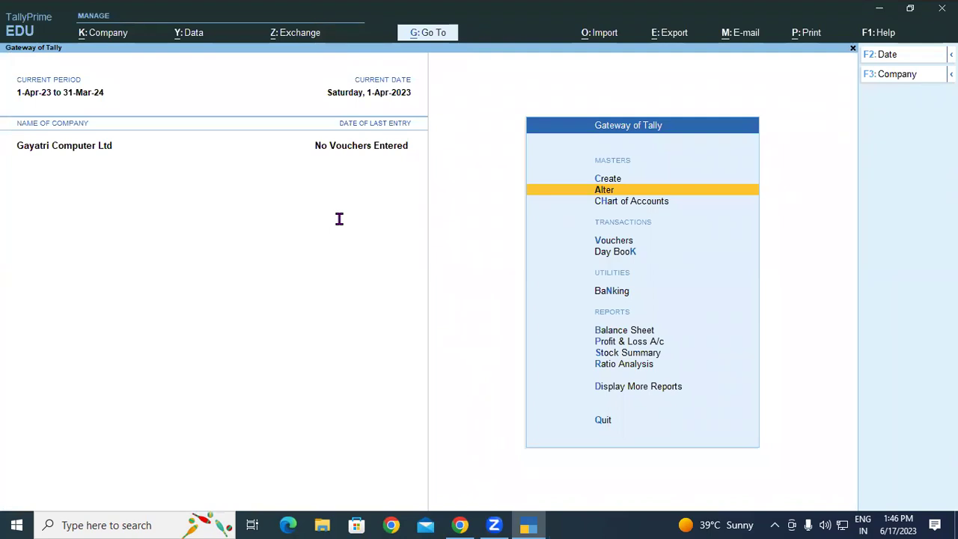
Return to the PDF notes and highlight the primary groups in the pre-defined groups table, from Capital Account to Indirect Expenses
{"action": "key", "text": "alt+Tab"}
{"action": "left_click_drag", "start_coordinate": [303, 226], "coordinate": [365, 224]}
{"action": "left_click_drag", "start_coordinate": [304, 244], "coordinate": [354, 260]}
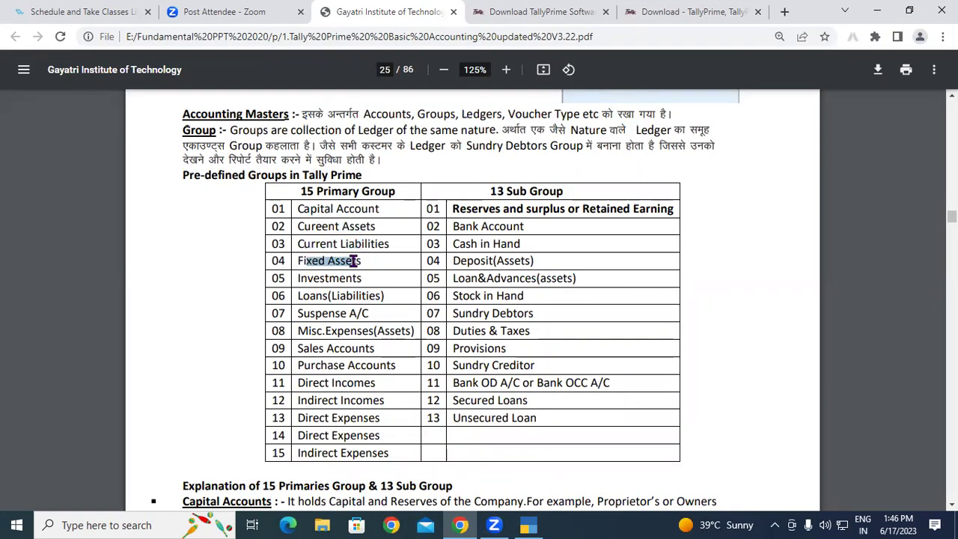
{"action": "left_click_drag", "start_coordinate": [392, 451], "coordinate": [309, 210]}
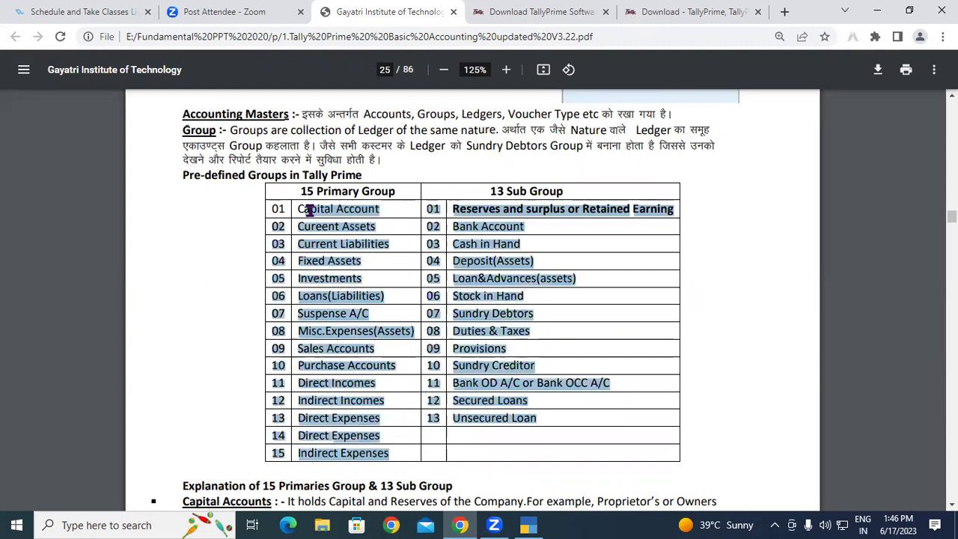
{"action": "left_click", "coordinate": [521, 263]}
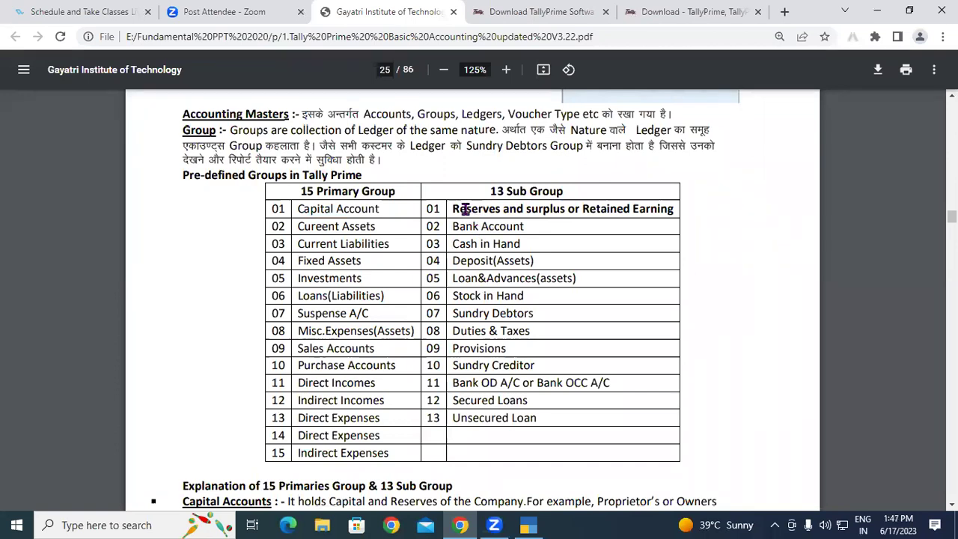
Highlight the sub groups in the pre-defined groups table from Reserves and surplus to Duties & Taxes, plus the 13 Sub Group column
{"action": "left_click_drag", "start_coordinate": [463, 209], "coordinate": [529, 210]}
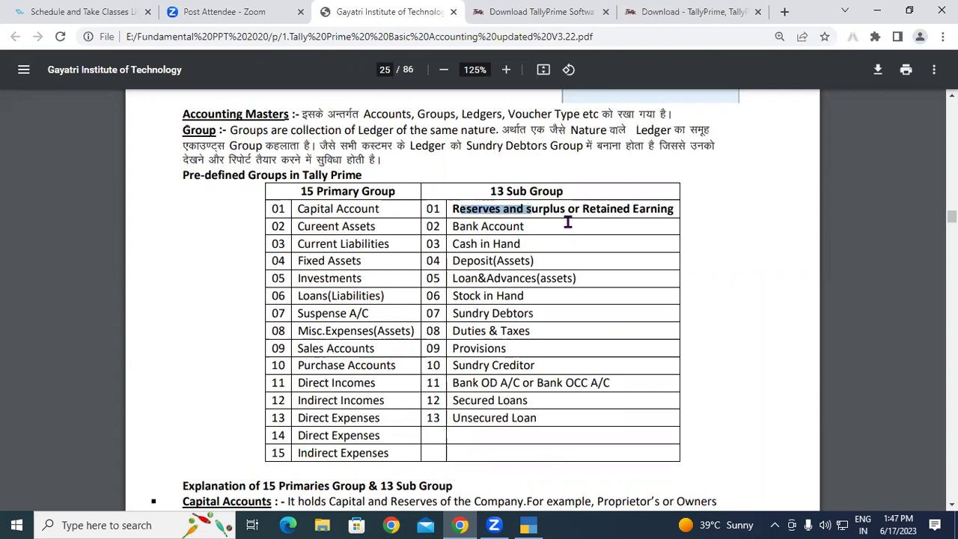
{"action": "left_click_drag", "start_coordinate": [460, 228], "coordinate": [523, 261]}
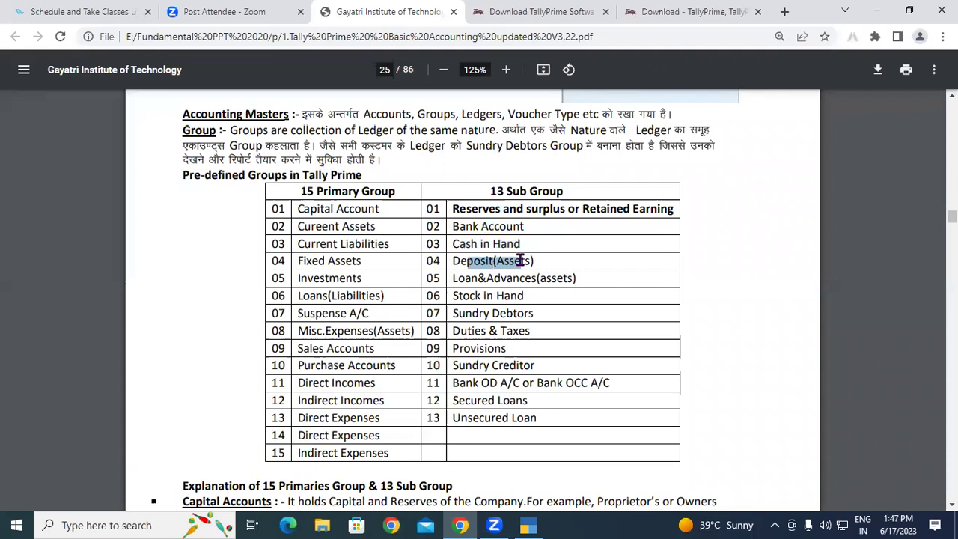
{"action": "left_click_drag", "start_coordinate": [454, 277], "coordinate": [551, 281]}
{"action": "left_click_drag", "start_coordinate": [461, 296], "coordinate": [523, 296]}
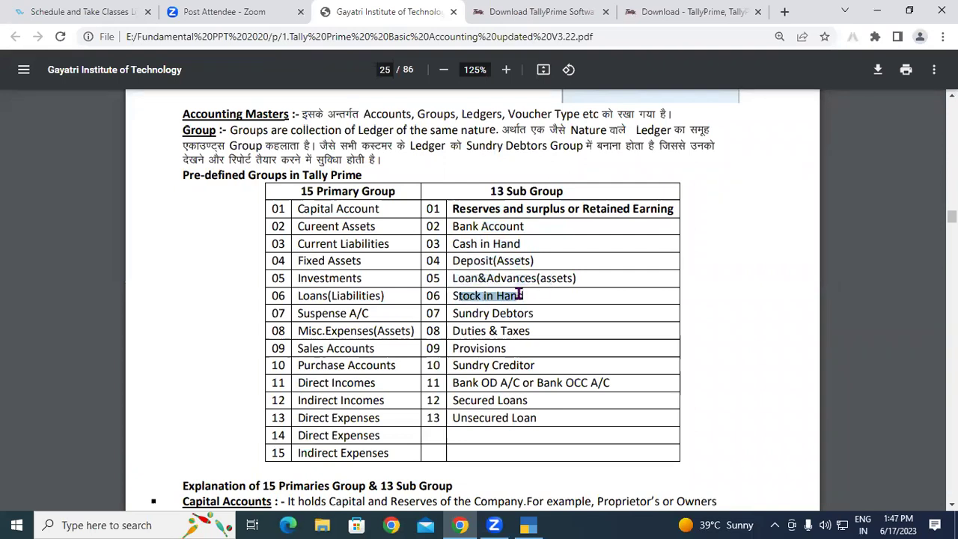
{"action": "left_click_drag", "start_coordinate": [466, 313], "coordinate": [524, 313]}
{"action": "left_click_drag", "start_coordinate": [468, 333], "coordinate": [515, 330]}
{"action": "left_click", "coordinate": [503, 235]}
{"action": "left_click_drag", "start_coordinate": [492, 188], "coordinate": [573, 365]}
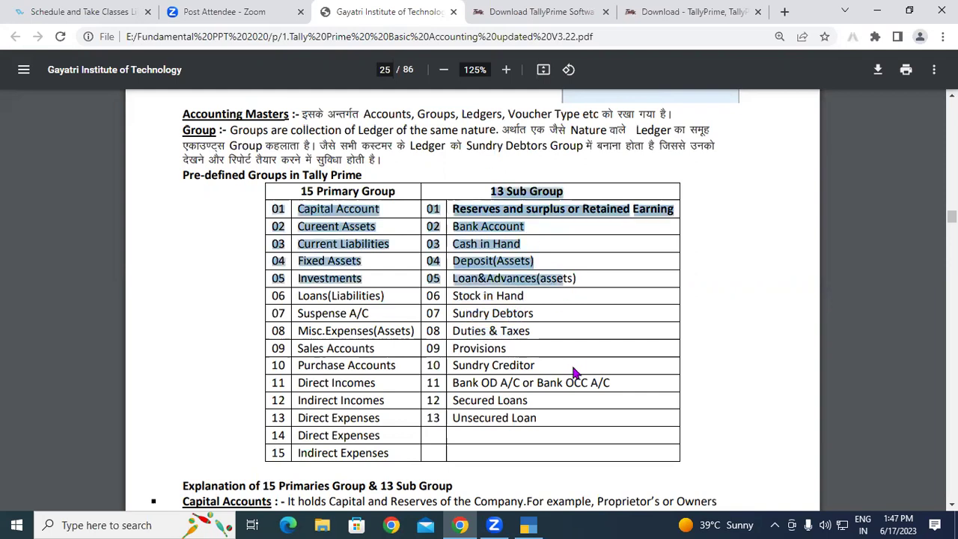
Highlight the heading Explanation of 15 Primaries Group & 13 Sub Group below the table
{"action": "scroll", "coordinate": [531, 364], "scroll_direction": "down", "scroll_amount": 3}
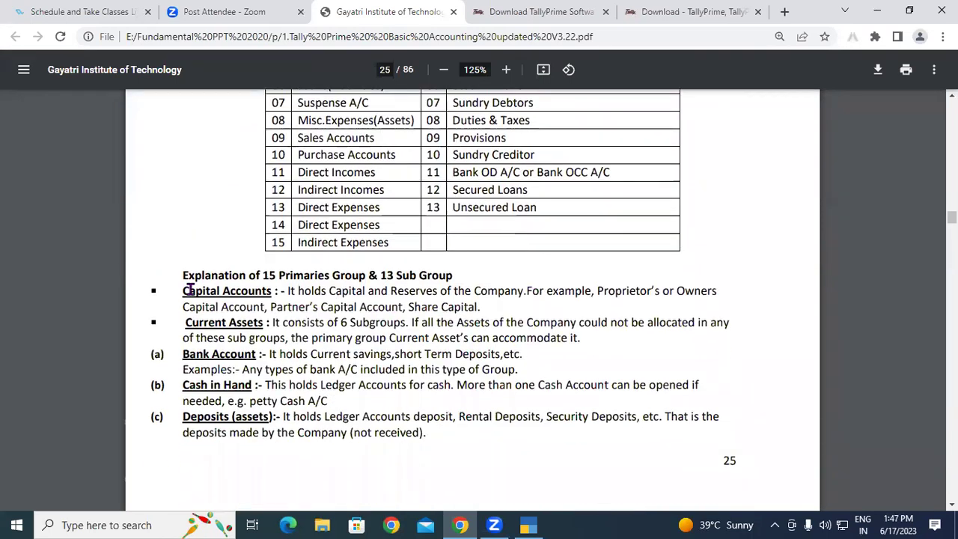
{"action": "left_click_drag", "start_coordinate": [184, 276], "coordinate": [436, 275]}
{"action": "left_click", "coordinate": [283, 274]}
{"action": "left_click", "coordinate": [251, 313]}
Highlight the Capital Accounts heading and its definition about holding the capital and reserves of the company
{"action": "left_click_drag", "start_coordinate": [184, 291], "coordinate": [262, 287]}
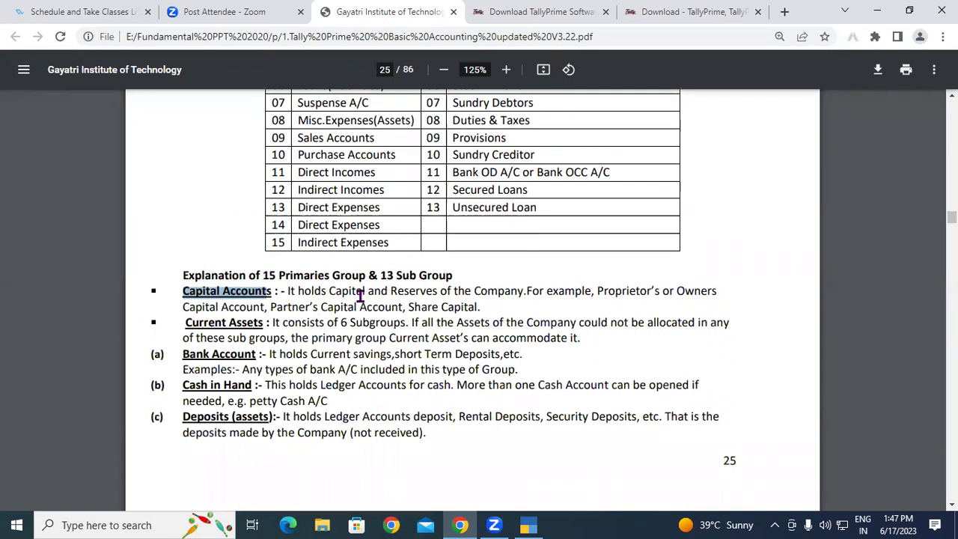
{"action": "left_click", "coordinate": [231, 297]}
{"action": "left_click_drag", "start_coordinate": [184, 290], "coordinate": [271, 291]}
{"action": "left_click_drag", "start_coordinate": [287, 290], "coordinate": [409, 293]}
{"action": "left_click", "coordinate": [442, 298]}
{"action": "left_click", "coordinate": [395, 293]}
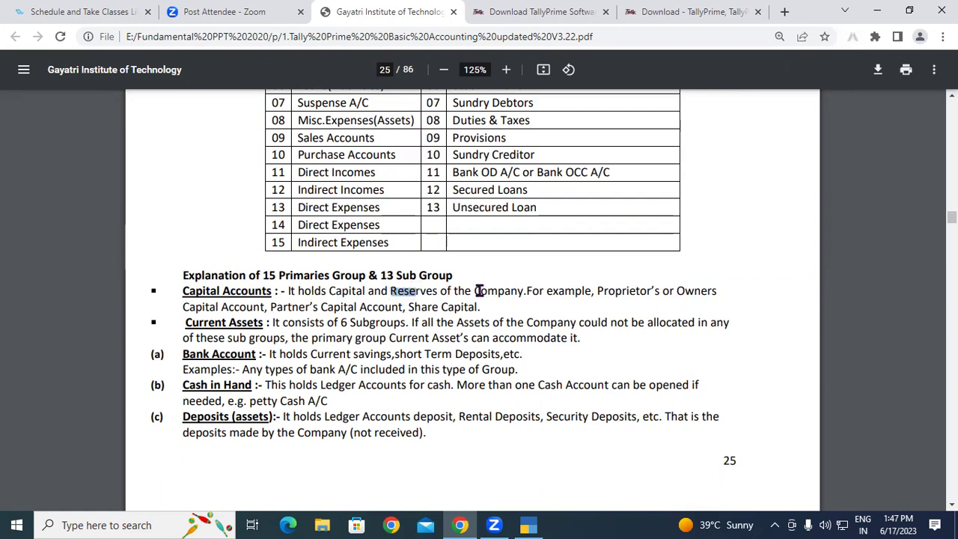
Highlight the Capital Accounts examples: Proprietor's or Owners Capital Account and Partner's Capital Account
{"action": "left_click_drag", "start_coordinate": [603, 293], "coordinate": [663, 294]}
{"action": "left_click_drag", "start_coordinate": [186, 307], "coordinate": [393, 307]}
{"action": "left_click", "coordinate": [296, 313]}
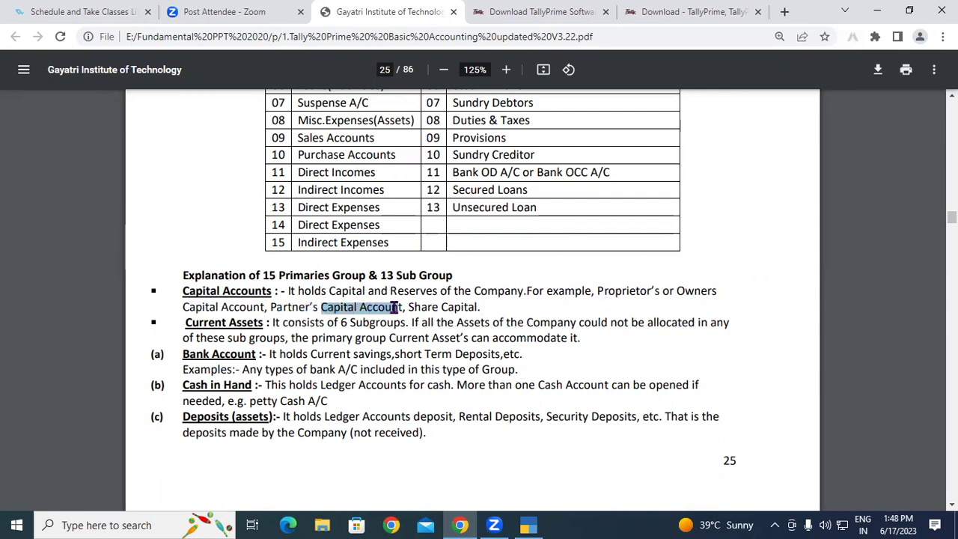
{"action": "left_click_drag", "start_coordinate": [184, 291], "coordinate": [243, 291]}
{"action": "left_click", "coordinate": [405, 310]}
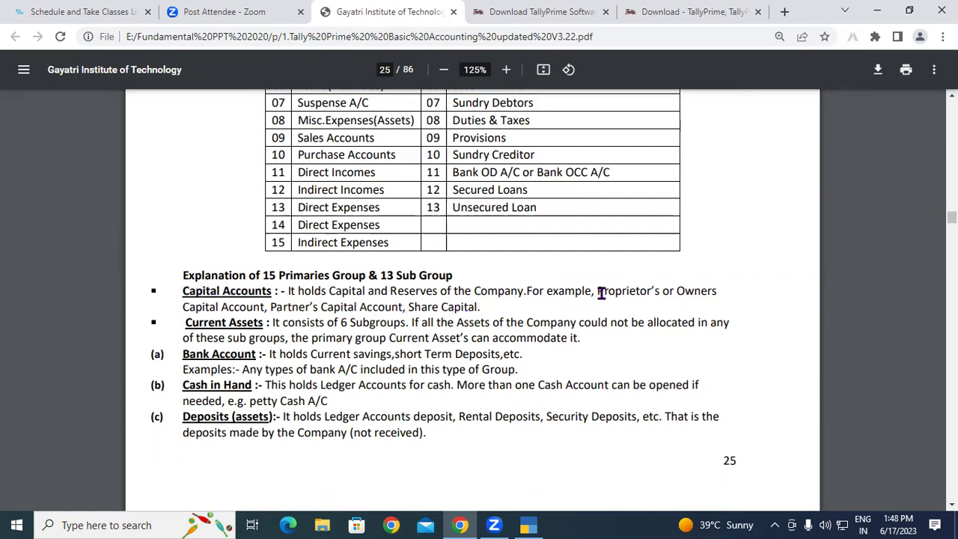
{"action": "left_click_drag", "start_coordinate": [599, 291], "coordinate": [660, 291]}
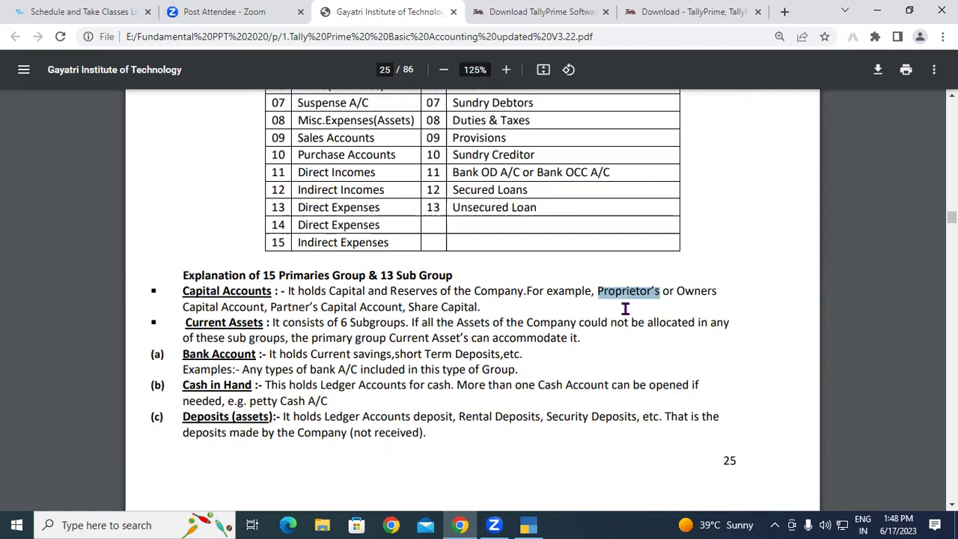
{"action": "left_click_drag", "start_coordinate": [675, 291], "coordinate": [206, 307]}
{"action": "left_click_drag", "start_coordinate": [275, 310], "coordinate": [386, 315]}
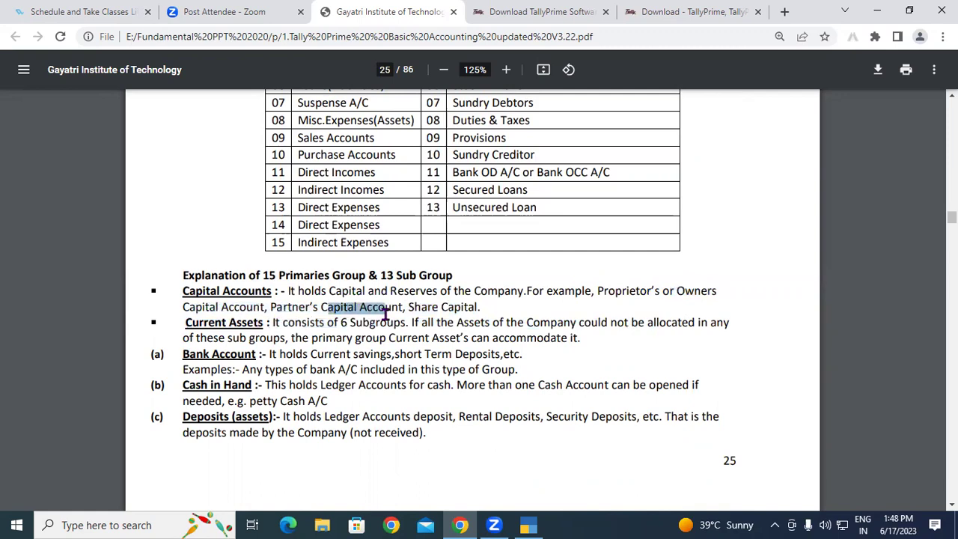
{"action": "left_click", "coordinate": [381, 314]}
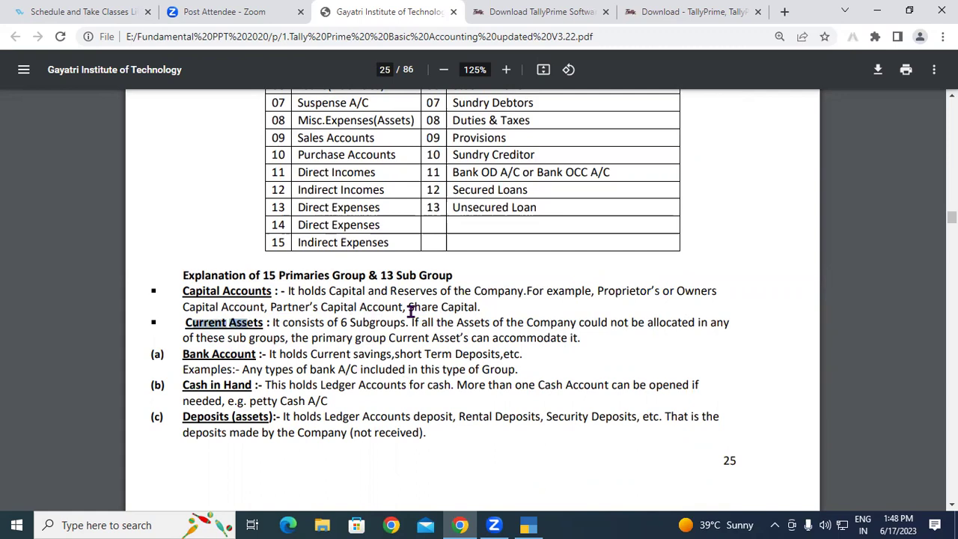
Highlight the Current Assets explanation and its sub groups Bank Account, Cash in Hand and Deposits (assets)
{"action": "left_click_drag", "start_coordinate": [374, 426], "coordinate": [464, 320]}
{"action": "left_click", "coordinate": [220, 355]}
{"action": "left_click_drag", "start_coordinate": [209, 354], "coordinate": [247, 353]}
{"action": "left_click_drag", "start_coordinate": [202, 384], "coordinate": [241, 384]}
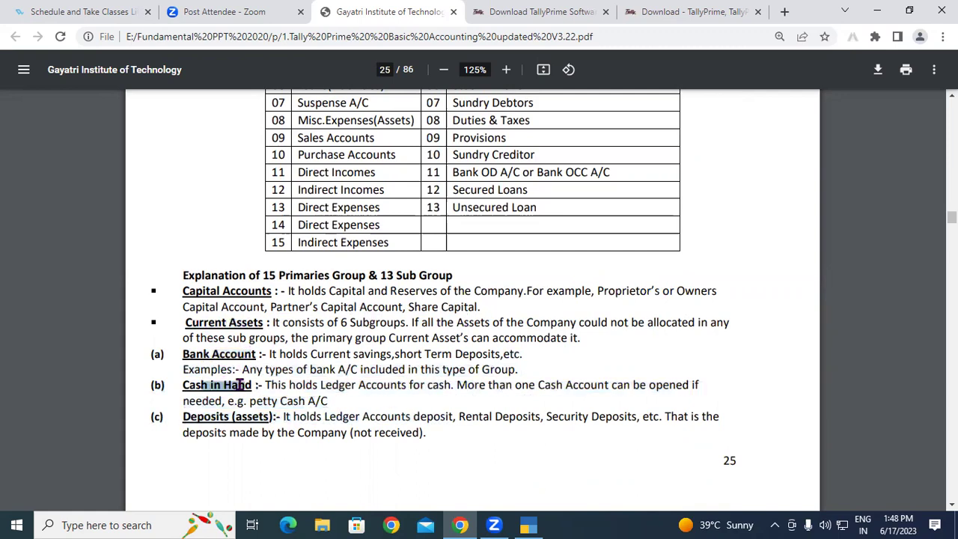
{"action": "left_click_drag", "start_coordinate": [185, 420], "coordinate": [262, 420]}
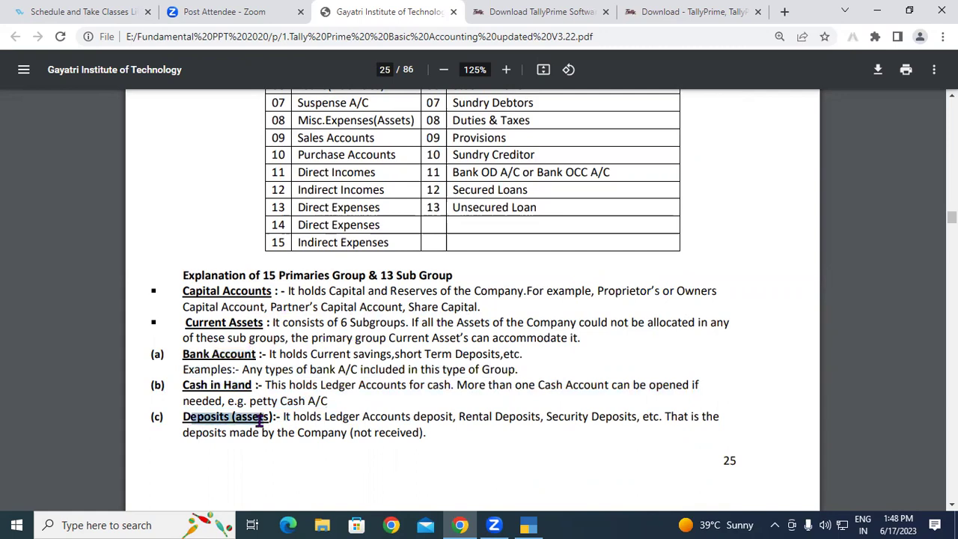
Highlight the Stock in Hand heading on page 26, and the Sundry Debtors heading with its definition
{"action": "scroll", "coordinate": [471, 385], "scroll_direction": "down", "scroll_amount": 5}
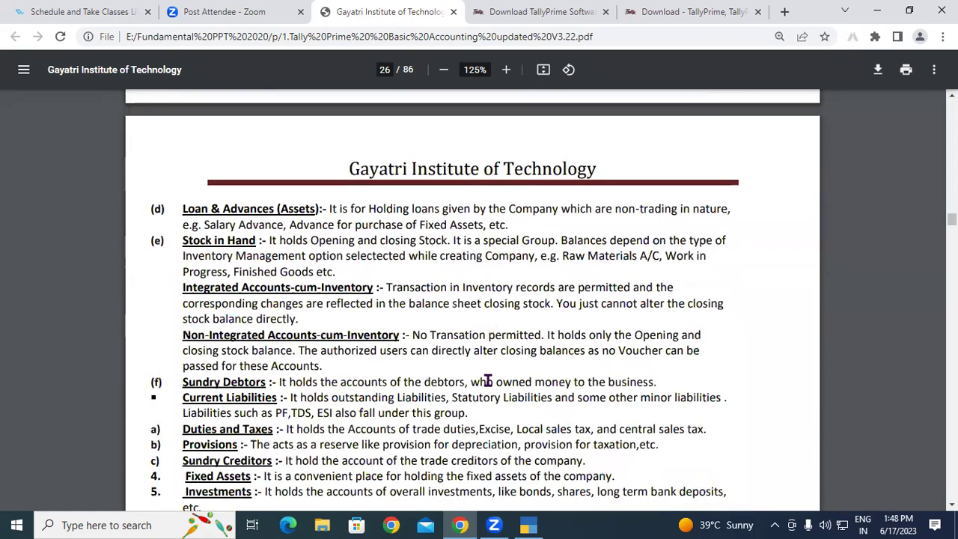
{"action": "scroll", "coordinate": [448, 377], "scroll_direction": "down", "scroll_amount": 1}
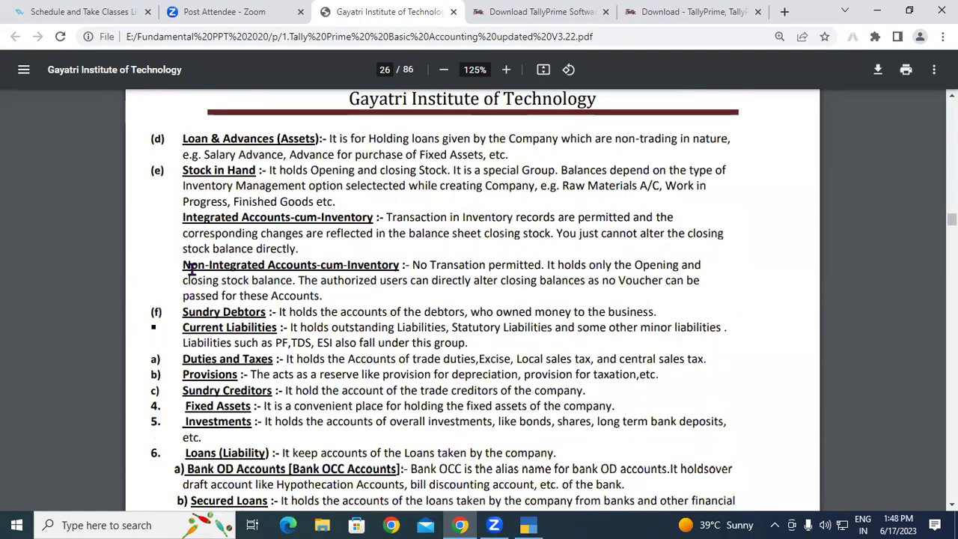
{"action": "left_click_drag", "start_coordinate": [317, 138], "coordinate": [255, 171]}
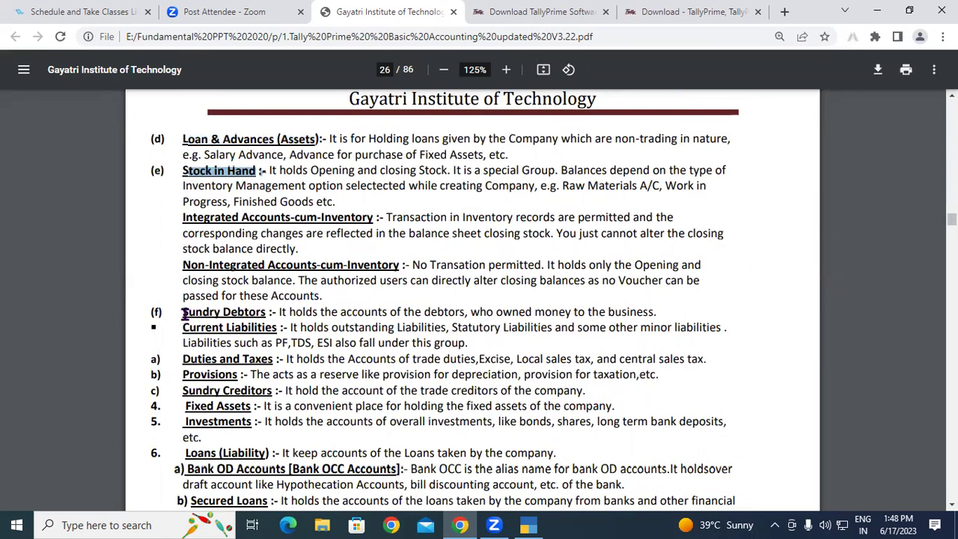
{"action": "left_click_drag", "start_coordinate": [184, 313], "coordinate": [224, 313]}
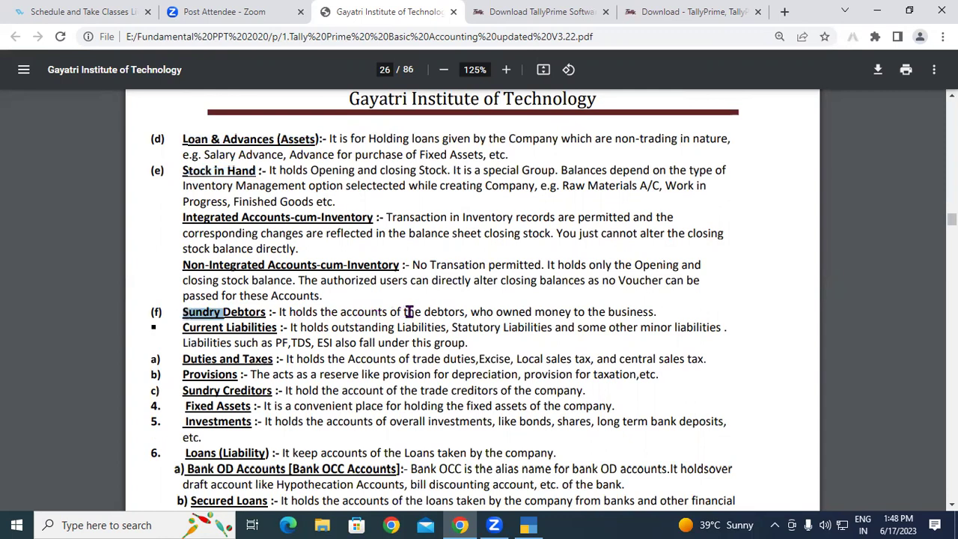
{"action": "left_click_drag", "start_coordinate": [405, 311], "coordinate": [429, 312]}
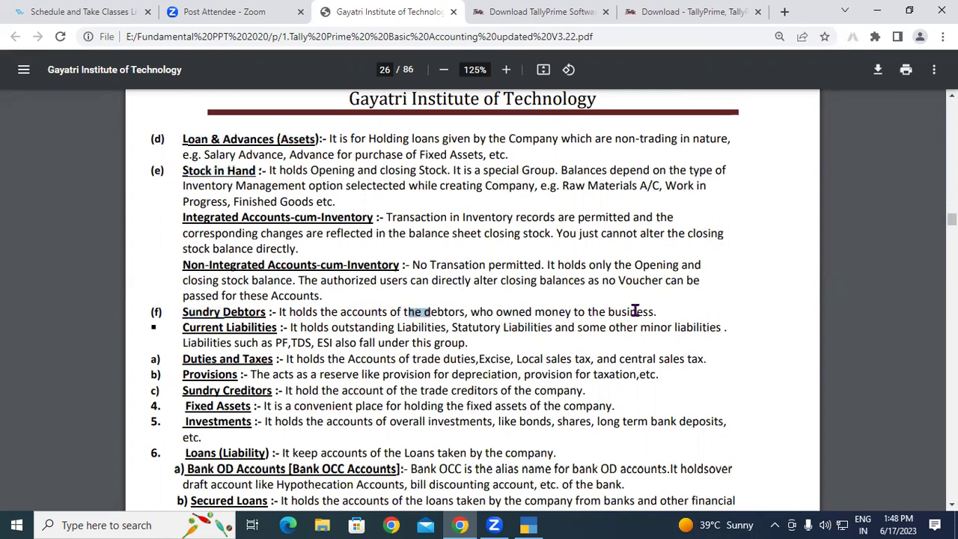
{"action": "left_click_drag", "start_coordinate": [654, 311], "coordinate": [275, 303]}
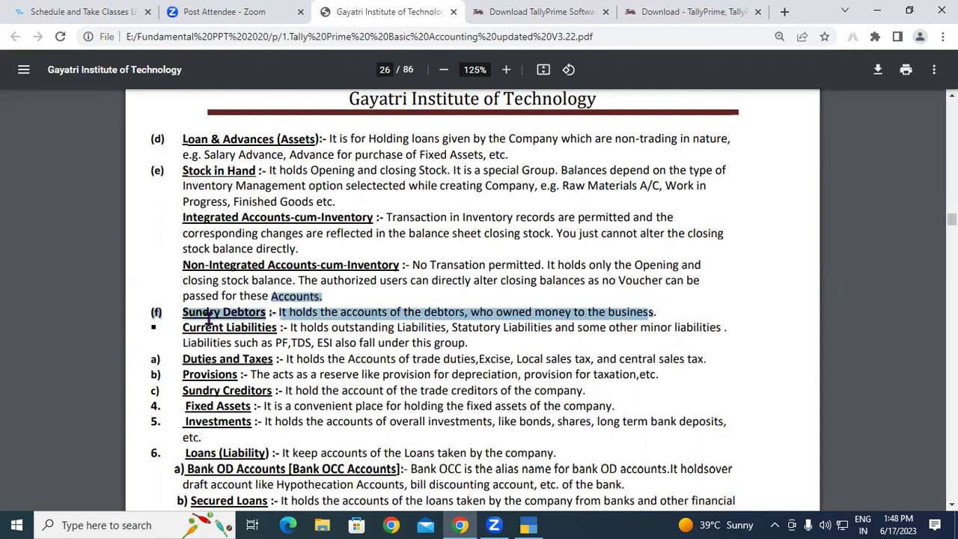
{"action": "left_click", "coordinate": [187, 310]}
{"action": "left_click_drag", "start_coordinate": [215, 310], "coordinate": [249, 310]}
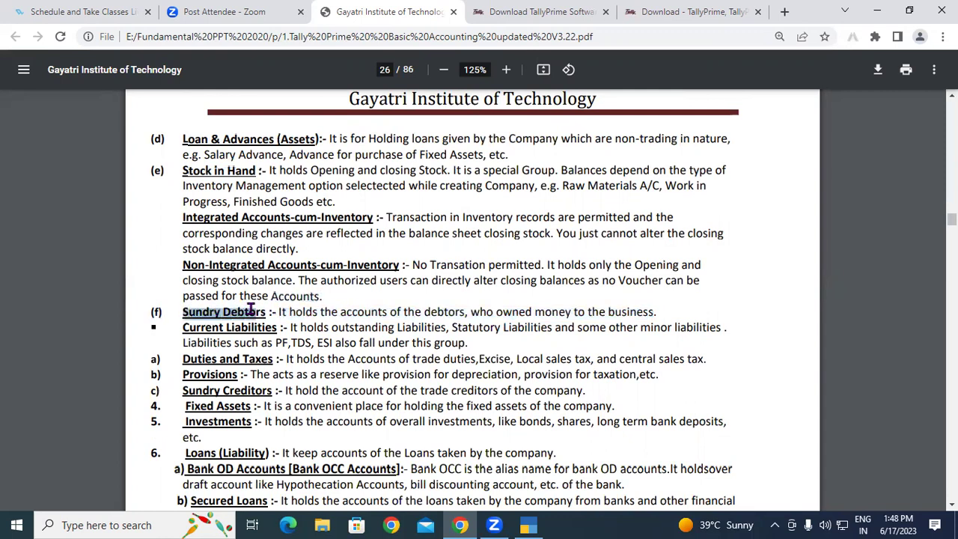
Highlight Current Liabilities and its definition, and the group explanations that follow through Sales Accounts
{"action": "left_click_drag", "start_coordinate": [197, 328], "coordinate": [255, 327]}
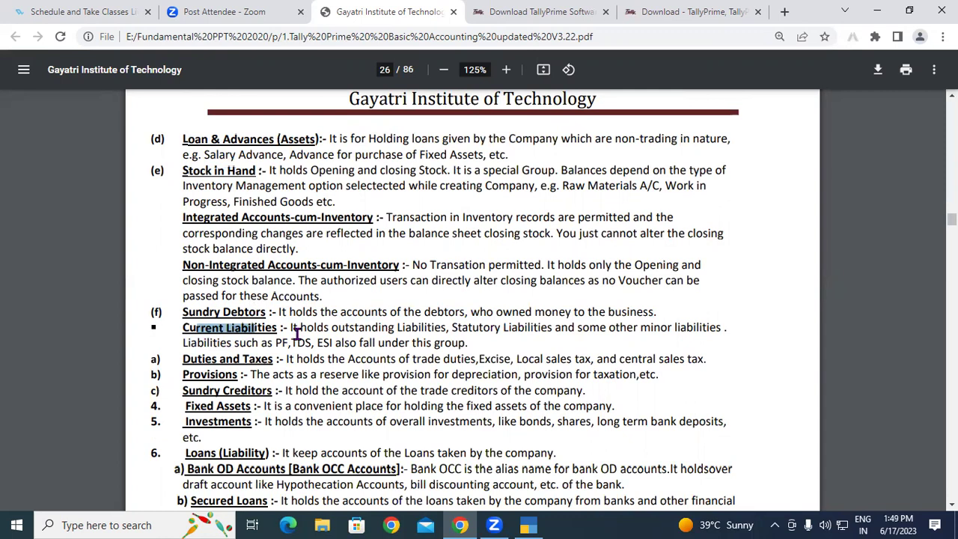
{"action": "left_click_drag", "start_coordinate": [294, 323], "coordinate": [416, 329]}
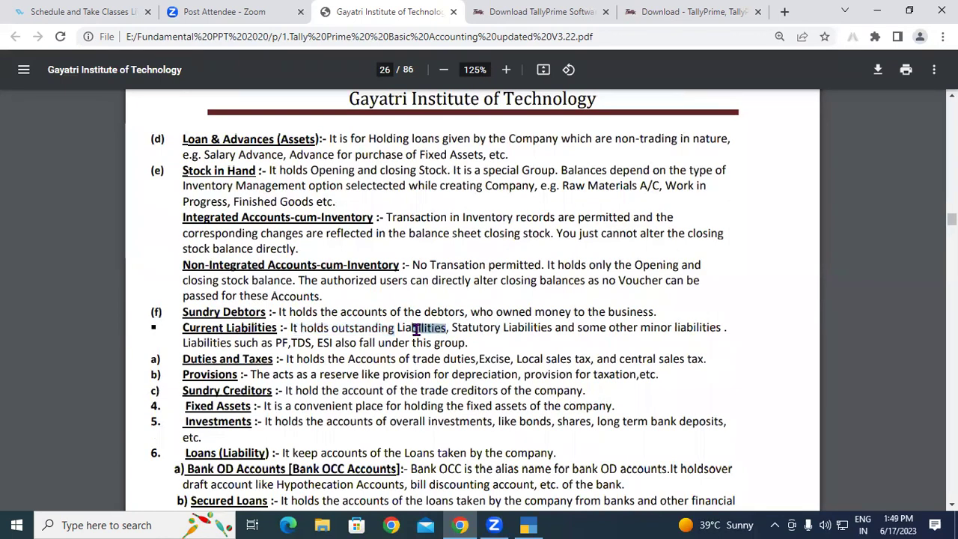
{"action": "scroll", "coordinate": [197, 310], "scroll_direction": "down", "scroll_amount": 3}
{"action": "left_click_drag", "start_coordinate": [184, 164], "coordinate": [315, 398]}
{"action": "scroll", "coordinate": [316, 399], "scroll_direction": "down", "scroll_amount": 6}
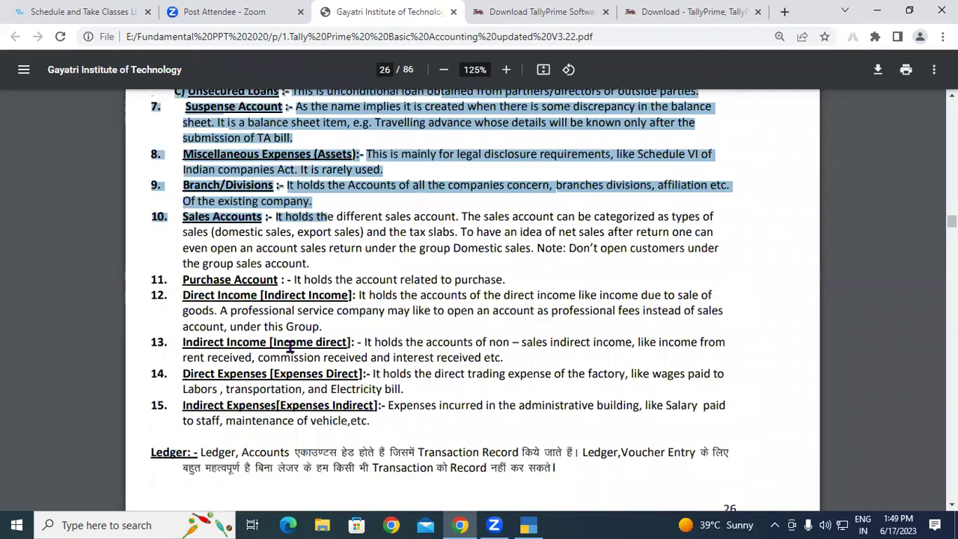
Highlight the Ledger heading and review the group explanations between Ledger Creation on page 27 and Capital Accounts on page 25
{"action": "left_click_drag", "start_coordinate": [152, 209], "coordinate": [189, 209]}
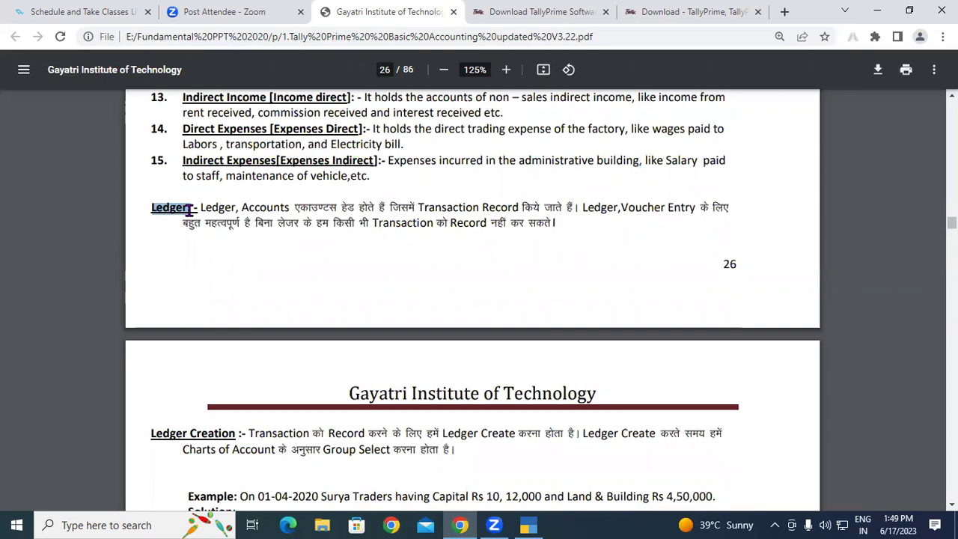
{"action": "scroll", "coordinate": [196, 188], "scroll_direction": "up", "scroll_amount": 7}
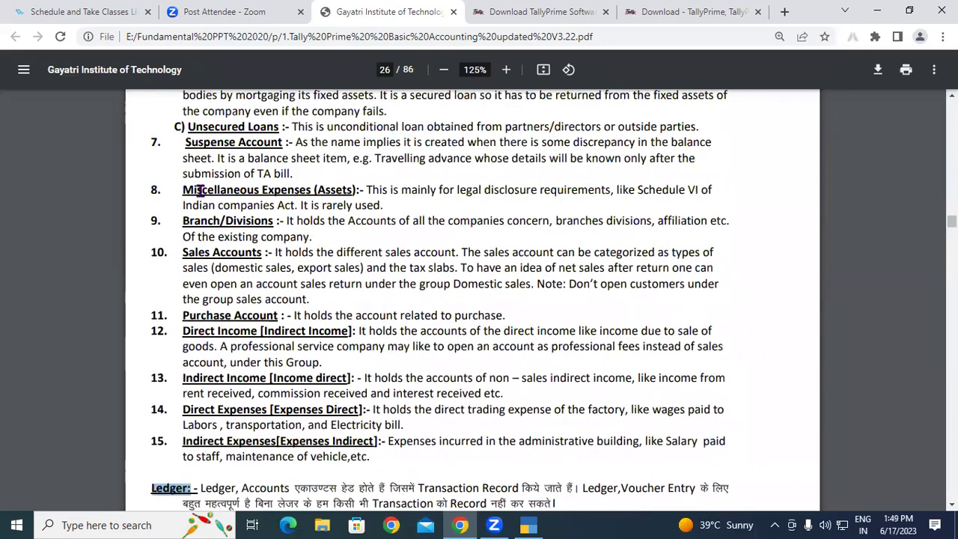
{"action": "scroll", "coordinate": [197, 190], "scroll_direction": "up", "scroll_amount": 2}
{"action": "scroll", "coordinate": [187, 200], "scroll_direction": "down", "scroll_amount": 5}
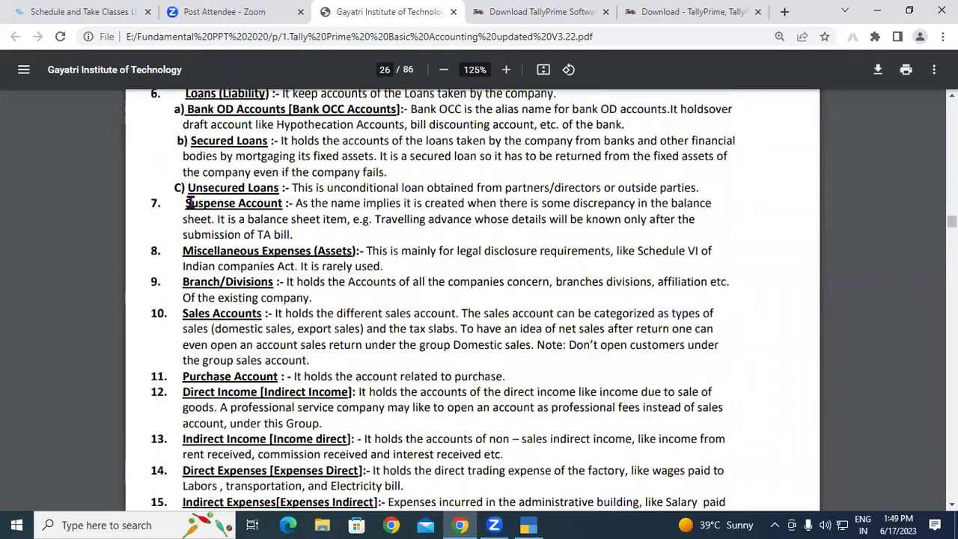
{"action": "scroll", "coordinate": [190, 203], "scroll_direction": "down", "scroll_amount": 6}
{"action": "scroll", "coordinate": [190, 202], "scroll_direction": "down", "scroll_amount": 1}
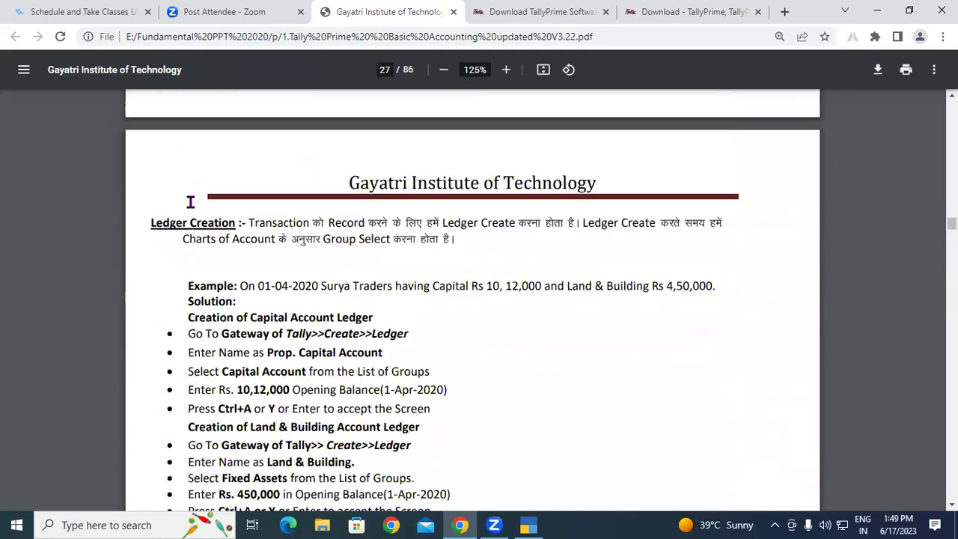
{"action": "scroll", "coordinate": [190, 202], "scroll_direction": "up", "scroll_amount": 9}
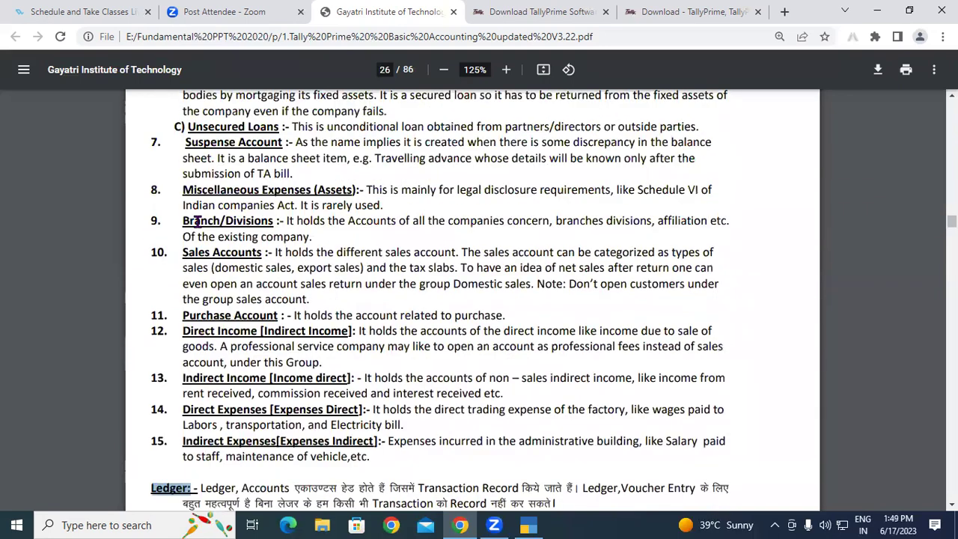
{"action": "scroll", "coordinate": [197, 220], "scroll_direction": "up", "scroll_amount": 3}
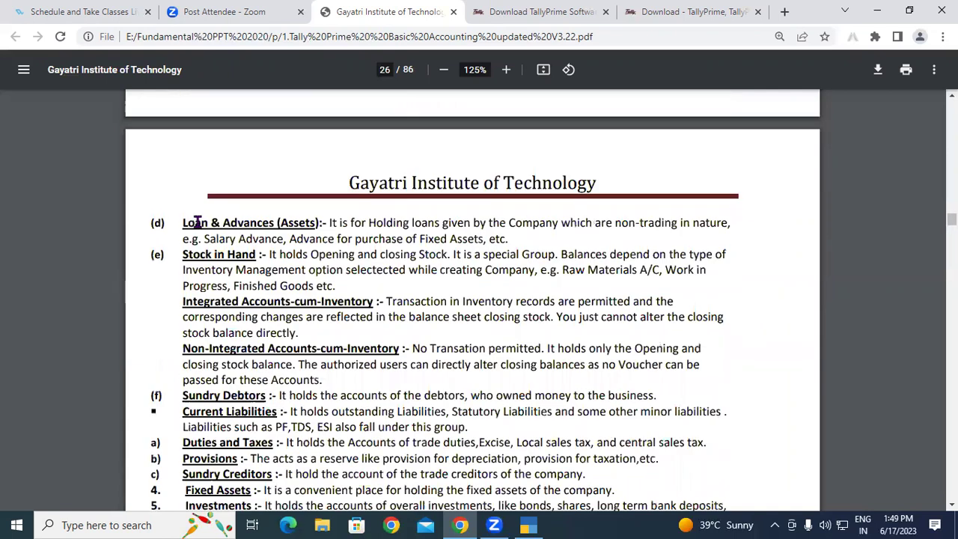
{"action": "scroll", "coordinate": [194, 221], "scroll_direction": "up", "scroll_amount": 5}
{"action": "scroll", "coordinate": [199, 246], "scroll_direction": "down", "scroll_amount": 1}
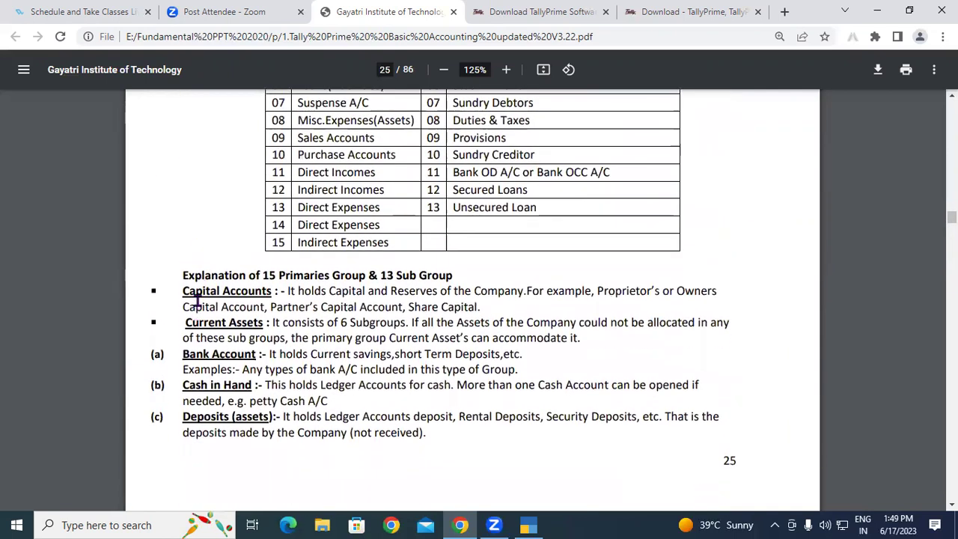
Highlight the headings Capital Accounts, Current Assets, Bank Account, Cash in Hand and Deposits (assets) once more
{"action": "left_click_drag", "start_coordinate": [184, 293], "coordinate": [258, 293]}
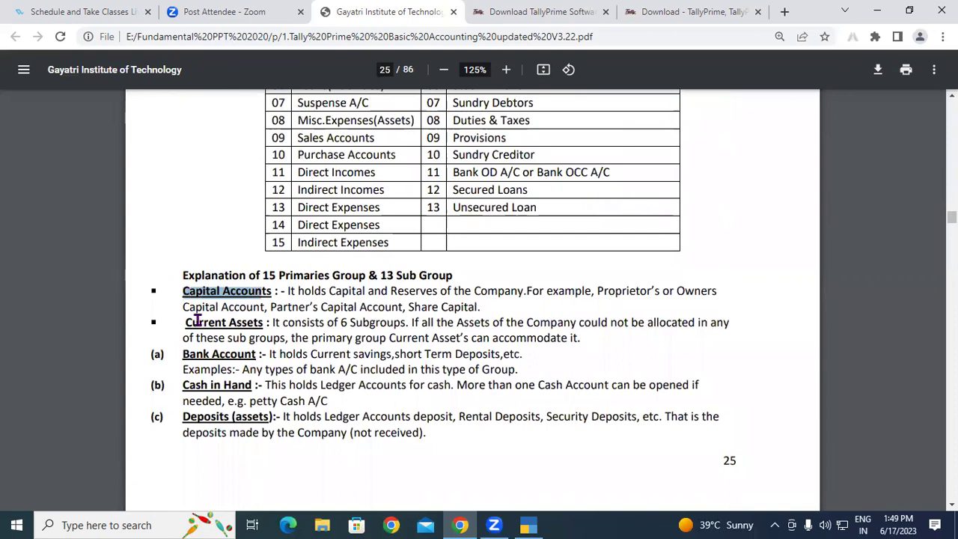
{"action": "left_click_drag", "start_coordinate": [186, 322], "coordinate": [231, 322]}
{"action": "left_click_drag", "start_coordinate": [189, 354], "coordinate": [255, 354]}
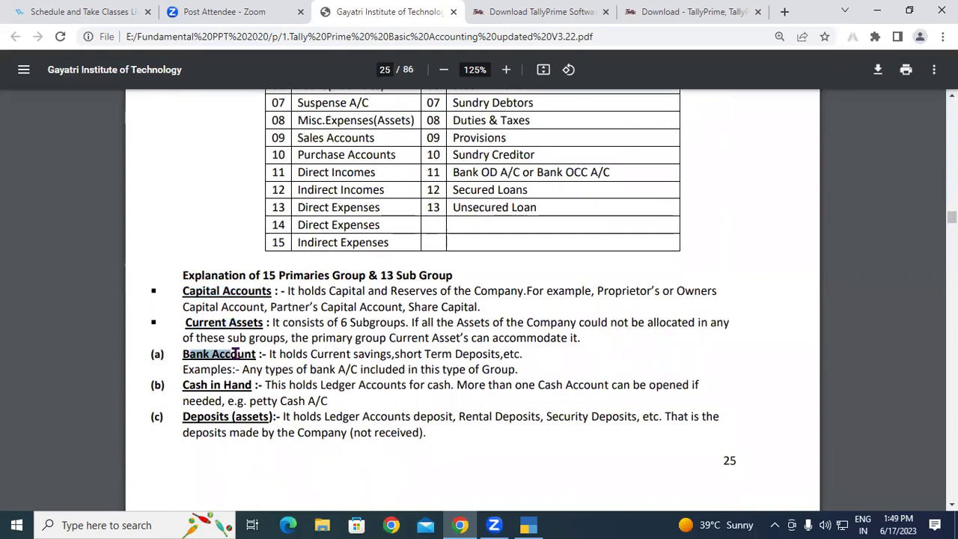
{"action": "left_click_drag", "start_coordinate": [188, 384], "coordinate": [251, 384]}
{"action": "left_click_drag", "start_coordinate": [189, 416], "coordinate": [233, 416]}
Highlight the Lab Practice instruction on page 30 of the notes and the balance sheet hint for Gayatri Computer Pvt Ltd
{"action": "scroll", "coordinate": [333, 328], "scroll_direction": "down", "scroll_amount": 5}
{"action": "scroll", "coordinate": [332, 329], "scroll_direction": "down", "scroll_amount": 3}
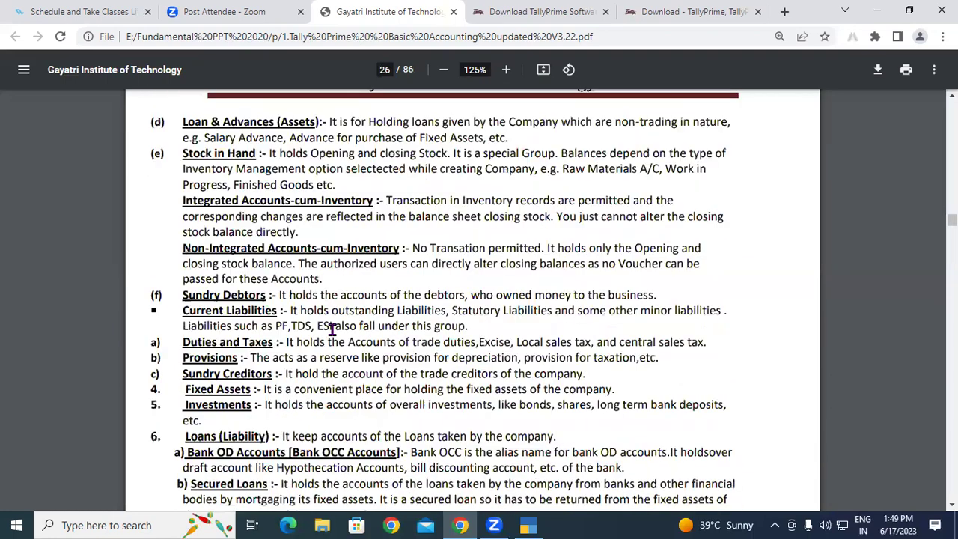
{"action": "scroll", "coordinate": [332, 329], "scroll_direction": "down", "scroll_amount": 10}
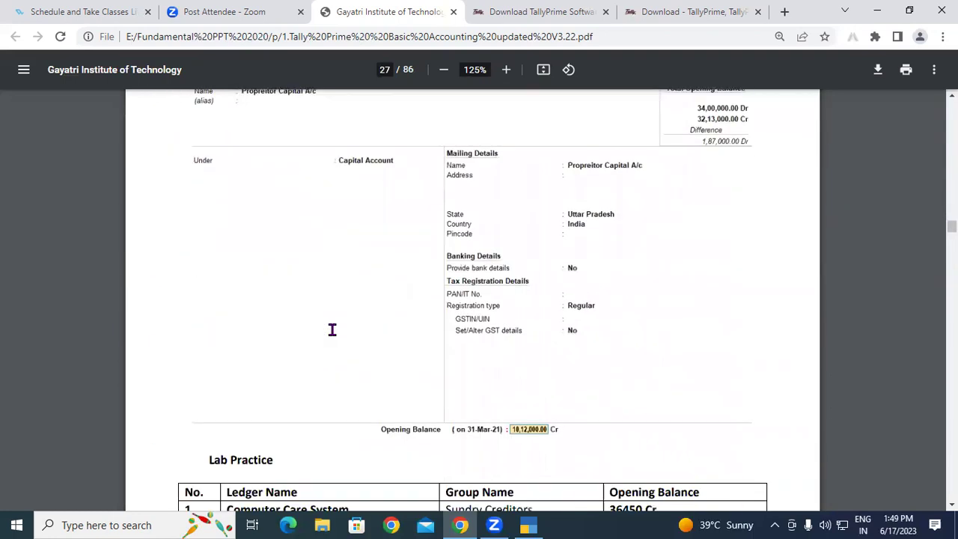
{"action": "scroll", "coordinate": [333, 329], "scroll_direction": "up", "scroll_amount": 1}
{"action": "scroll", "coordinate": [332, 329], "scroll_direction": "down", "scroll_amount": 7}
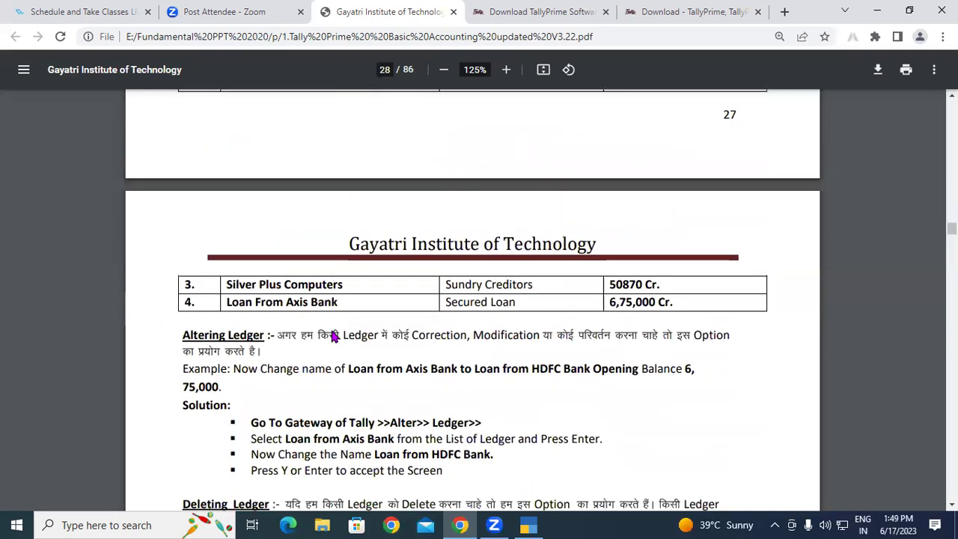
{"action": "scroll", "coordinate": [332, 336], "scroll_direction": "down", "scroll_amount": 4}
{"action": "scroll", "coordinate": [332, 336], "scroll_direction": "down", "scroll_amount": 20}
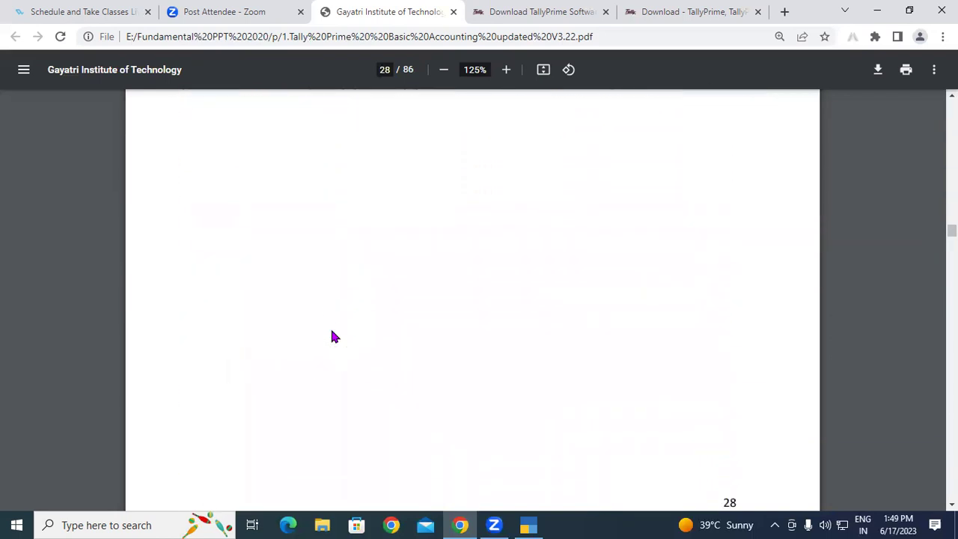
{"action": "scroll", "coordinate": [333, 337], "scroll_direction": "down", "scroll_amount": 20}
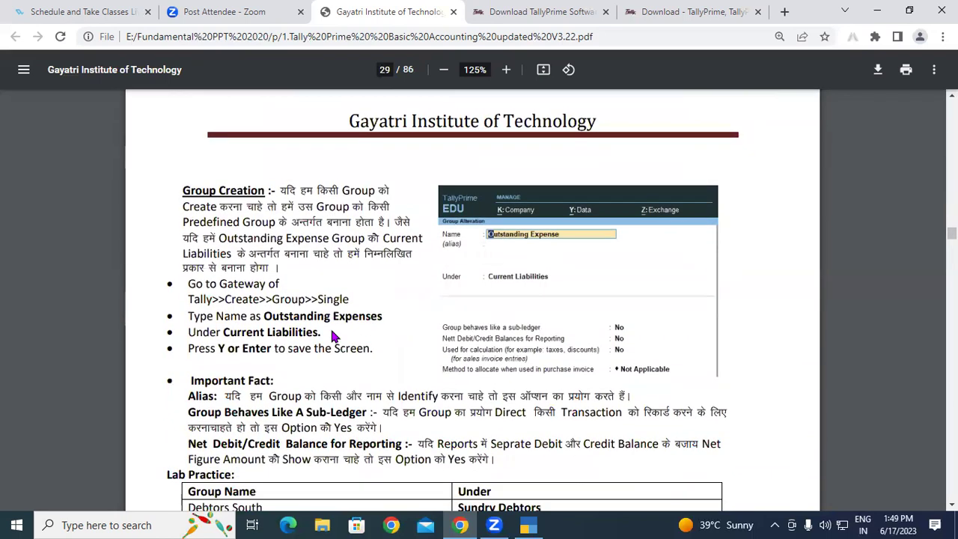
{"action": "scroll", "coordinate": [332, 331], "scroll_direction": "down", "scroll_amount": 6}
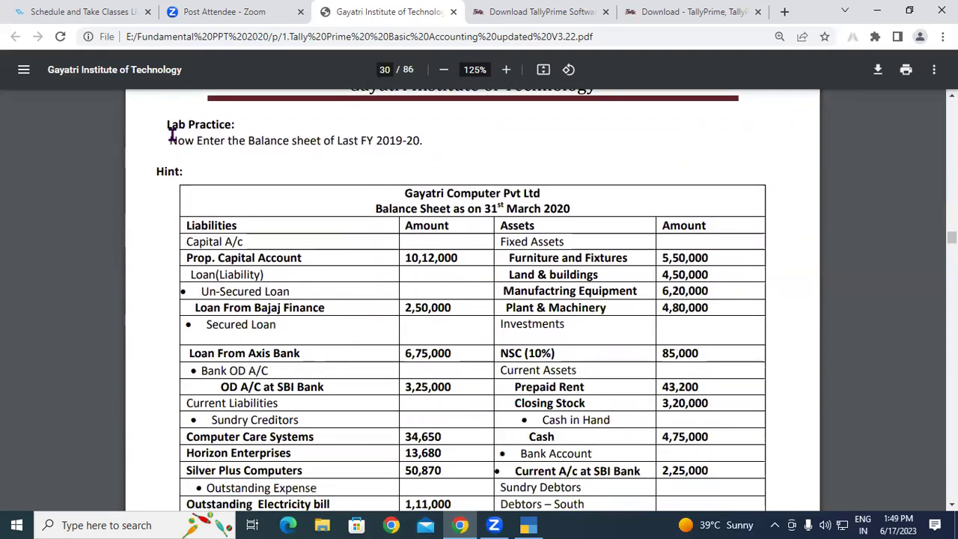
{"action": "left_click_drag", "start_coordinate": [171, 125], "coordinate": [434, 180]}
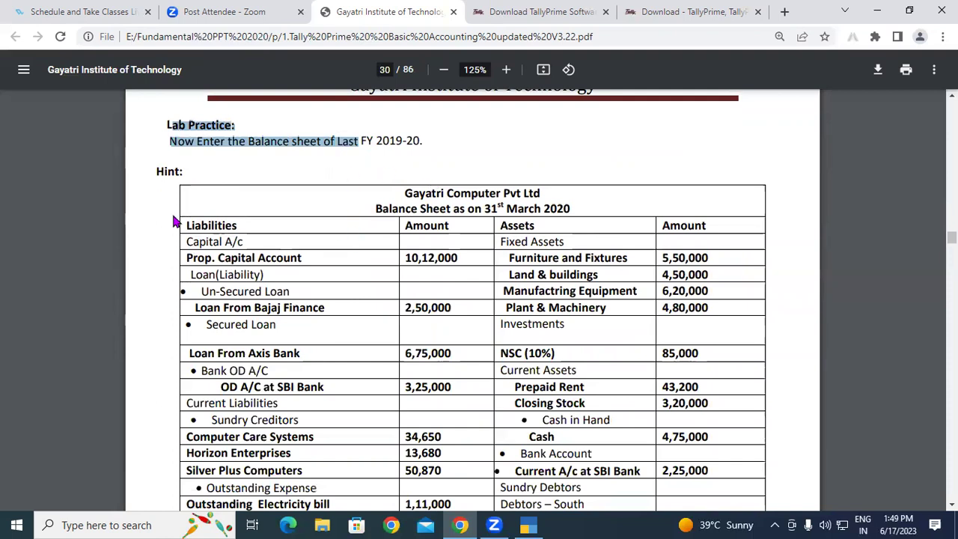
{"action": "left_click_drag", "start_coordinate": [163, 171], "coordinate": [615, 411]}
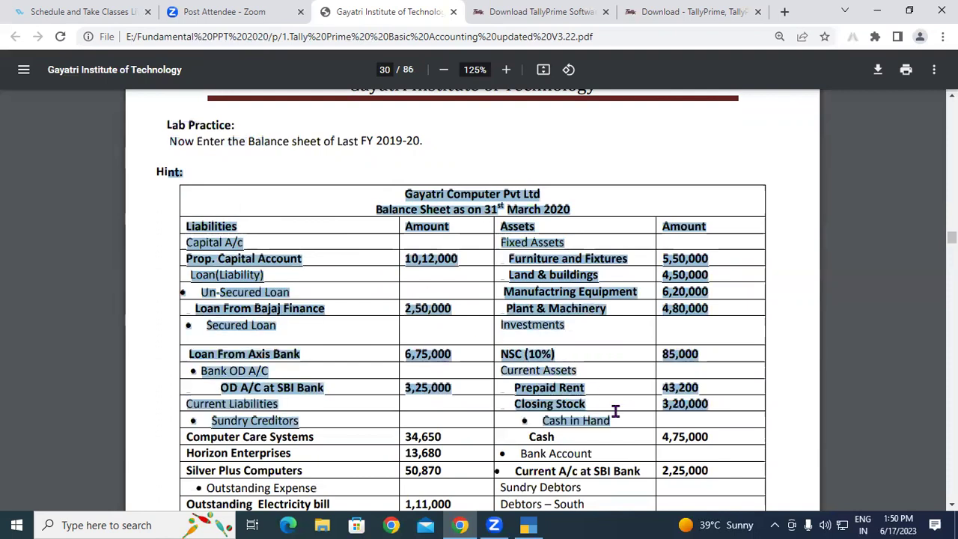
Highlight the ledgers Computer Care System and Horizon Enterprises with their Sundry Creditors groups in the page 27 Lab Practice table
{"action": "scroll", "coordinate": [434, 377], "scroll_direction": "up", "scroll_amount": 6}
{"action": "scroll", "coordinate": [434, 381], "scroll_direction": "up", "scroll_amount": 10}
{"action": "scroll", "coordinate": [434, 385], "scroll_direction": "up", "scroll_amount": 12}
{"action": "scroll", "coordinate": [434, 383], "scroll_direction": "up", "scroll_amount": 10}
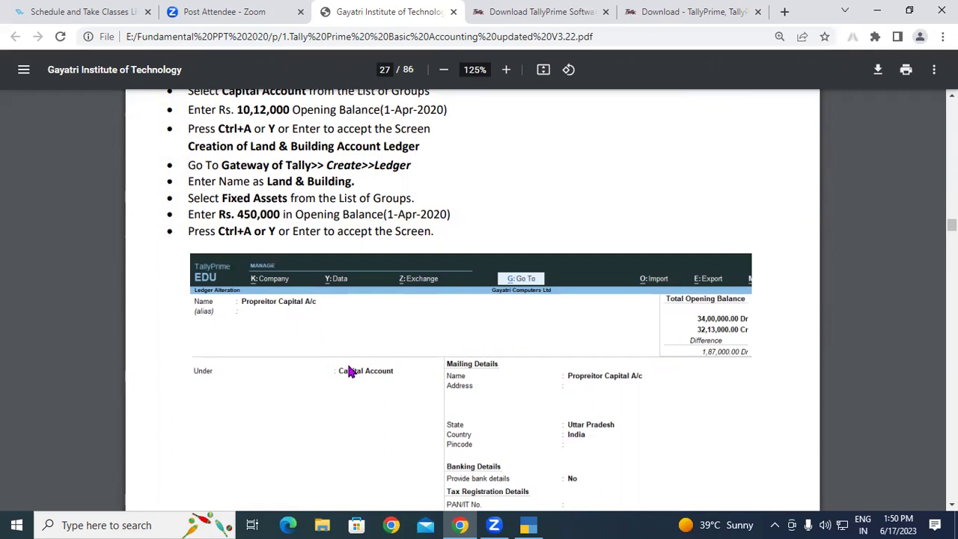
{"action": "scroll", "coordinate": [348, 367], "scroll_direction": "down", "scroll_amount": 5}
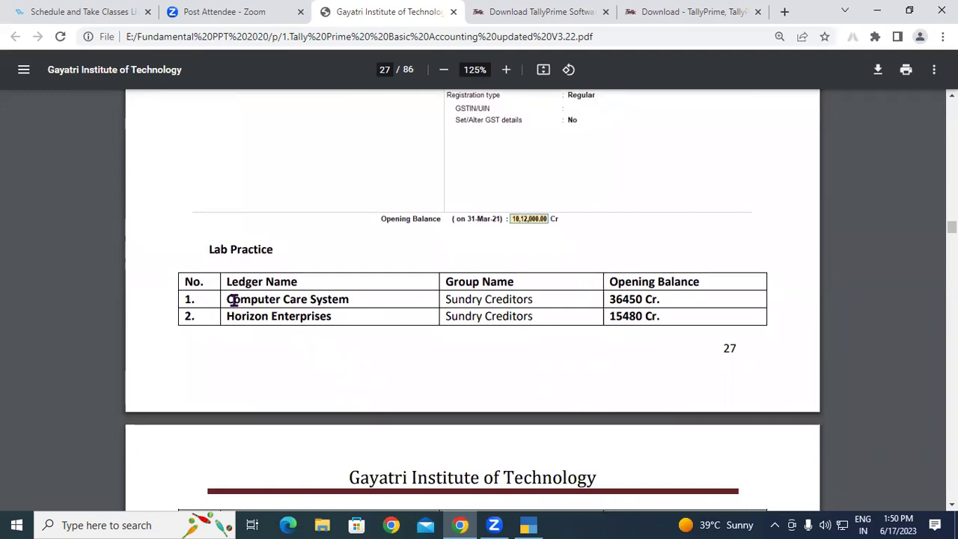
{"action": "left_click_drag", "start_coordinate": [232, 298], "coordinate": [320, 299]}
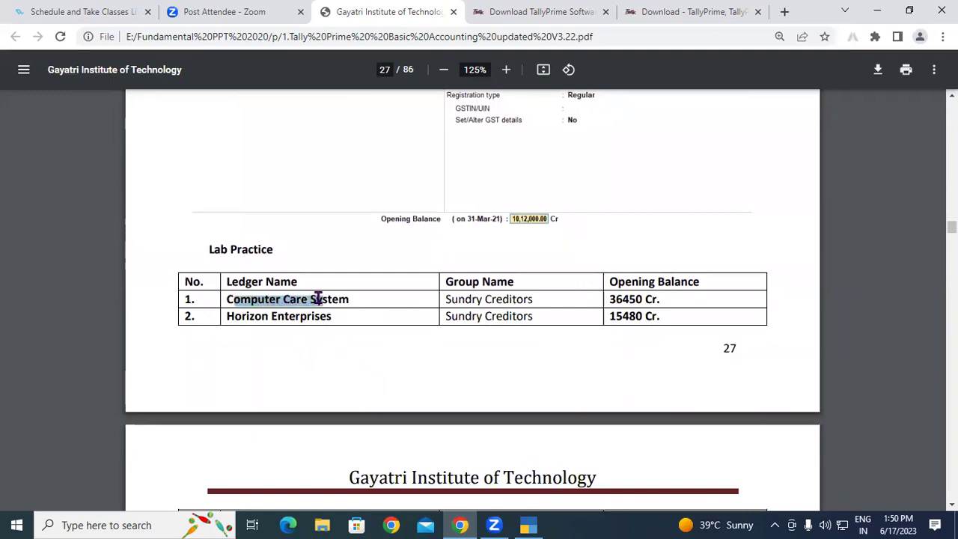
{"action": "left_click_drag", "start_coordinate": [447, 298], "coordinate": [526, 299]}
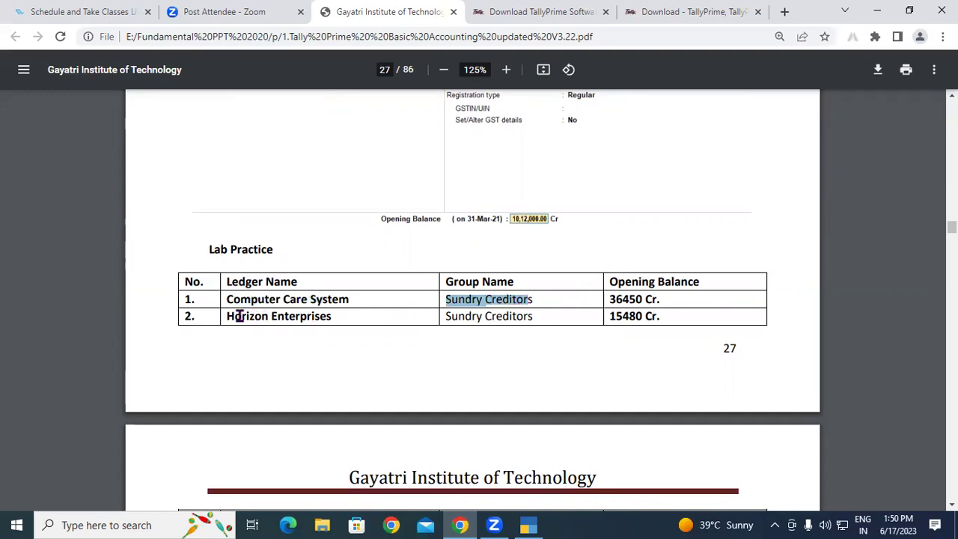
{"action": "left_click_drag", "start_coordinate": [235, 316], "coordinate": [336, 316]}
{"action": "left_click_drag", "start_coordinate": [456, 316], "coordinate": [539, 317]}
Highlight the Ledger Creation definition on page 27, including the part about selecting a group by Charts of Account
{"action": "scroll", "coordinate": [500, 308], "scroll_direction": "up", "scroll_amount": 4}
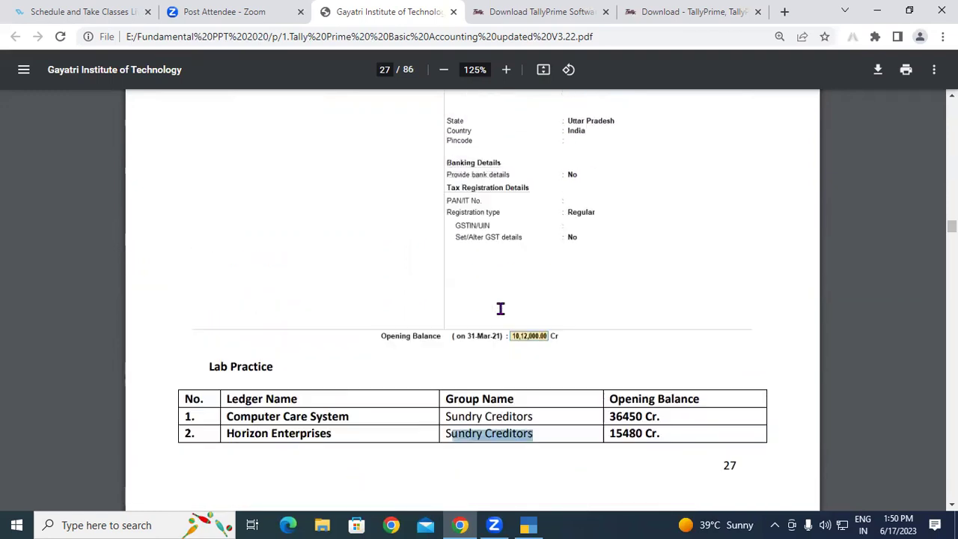
{"action": "scroll", "coordinate": [501, 308], "scroll_direction": "up", "scroll_amount": 6}
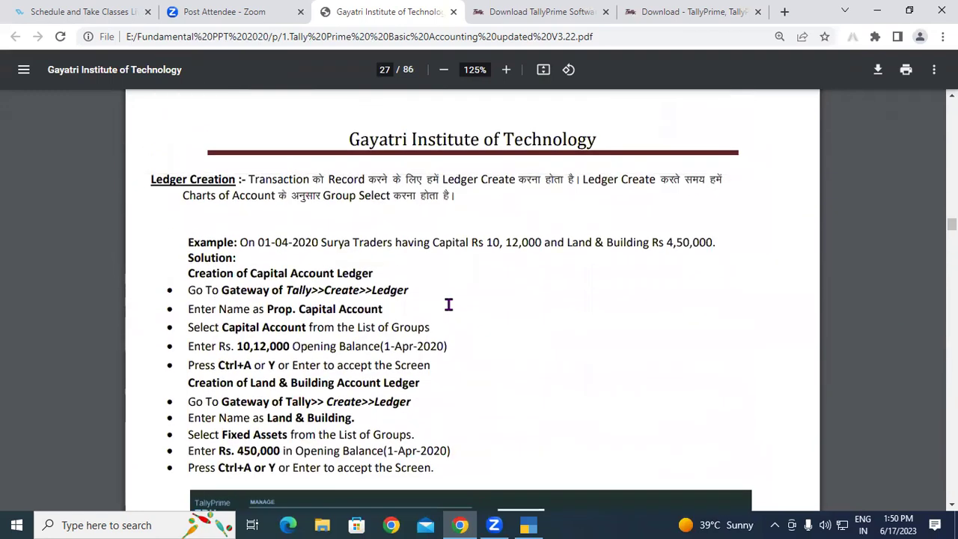
{"action": "double_click", "coordinate": [197, 221]}
{"action": "left_click", "coordinate": [365, 265]}
{"action": "left_click_drag", "start_coordinate": [256, 223], "coordinate": [440, 255]}
{"action": "left_click", "coordinate": [205, 245]}
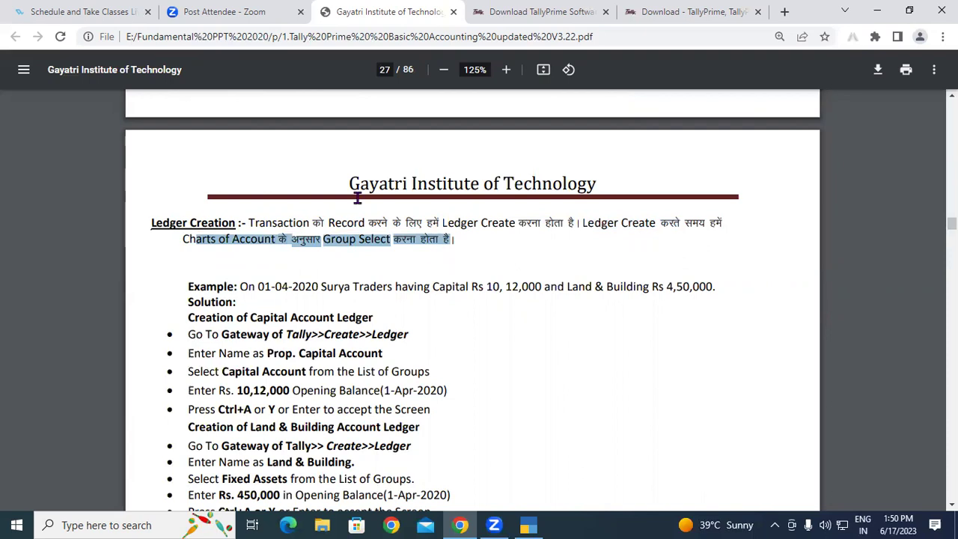
Highlight the group explanations on page 26 from Miscellaneous Expenses (Assets) through Indirect Income
{"action": "scroll", "coordinate": [357, 198], "scroll_direction": "up", "scroll_amount": 5}
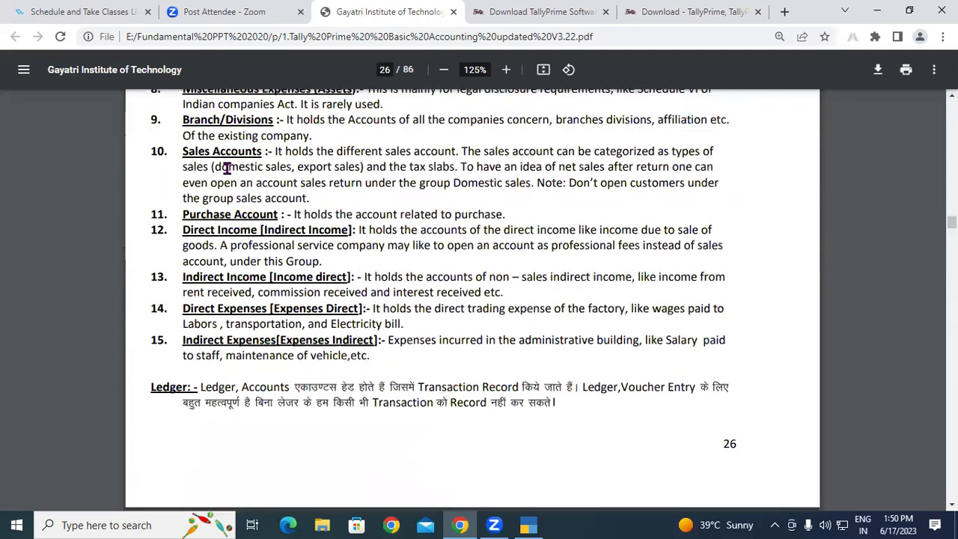
{"action": "scroll", "coordinate": [297, 200], "scroll_direction": "up", "scroll_amount": 3}
{"action": "left_click_drag", "start_coordinate": [296, 198], "coordinate": [331, 440]}
{"action": "scroll", "coordinate": [342, 310], "scroll_direction": "down", "scroll_amount": 8}
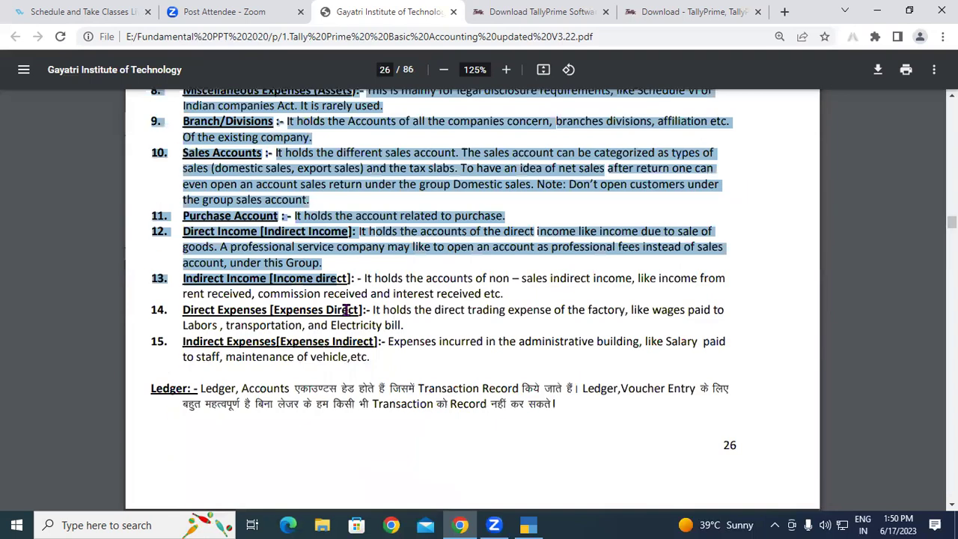
Highlight the Land & Building ledger creation steps on page 27 and mark the Capital Account group in the sample ledger screen
{"action": "scroll", "coordinate": [164, 288], "scroll_direction": "down", "scroll_amount": 4}
{"action": "left_click_drag", "start_coordinate": [186, 147], "coordinate": [397, 245]}
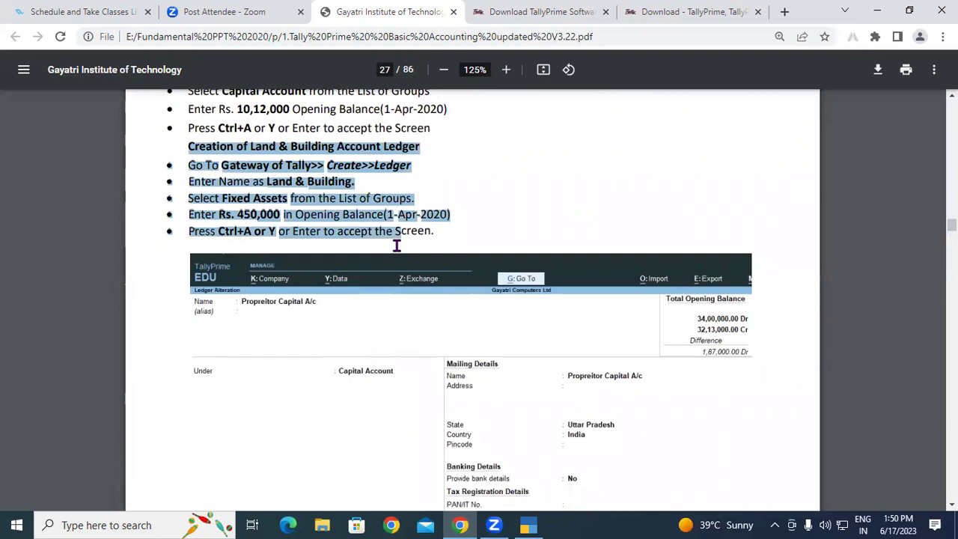
{"action": "left_click", "coordinate": [356, 332]}
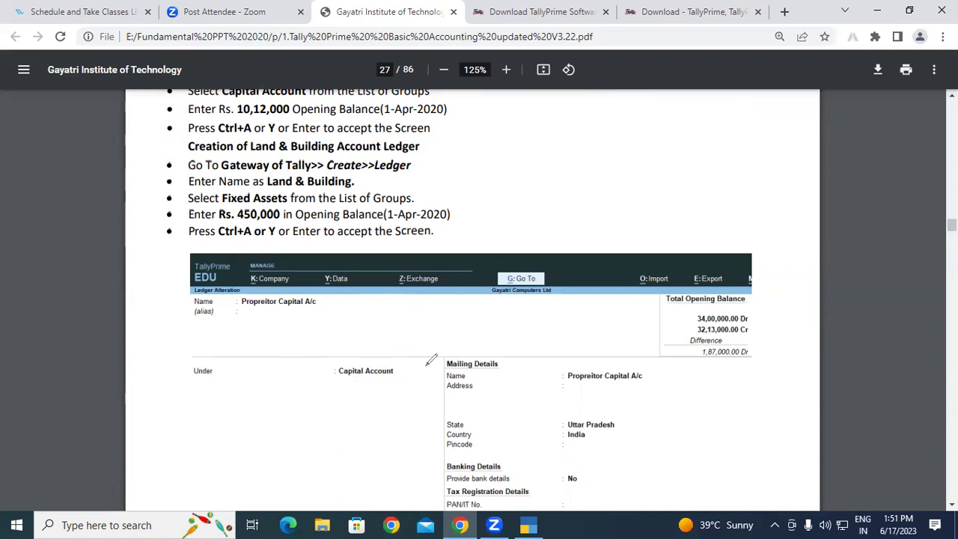
{"action": "left_click_drag", "start_coordinate": [326, 378], "coordinate": [400, 361]}
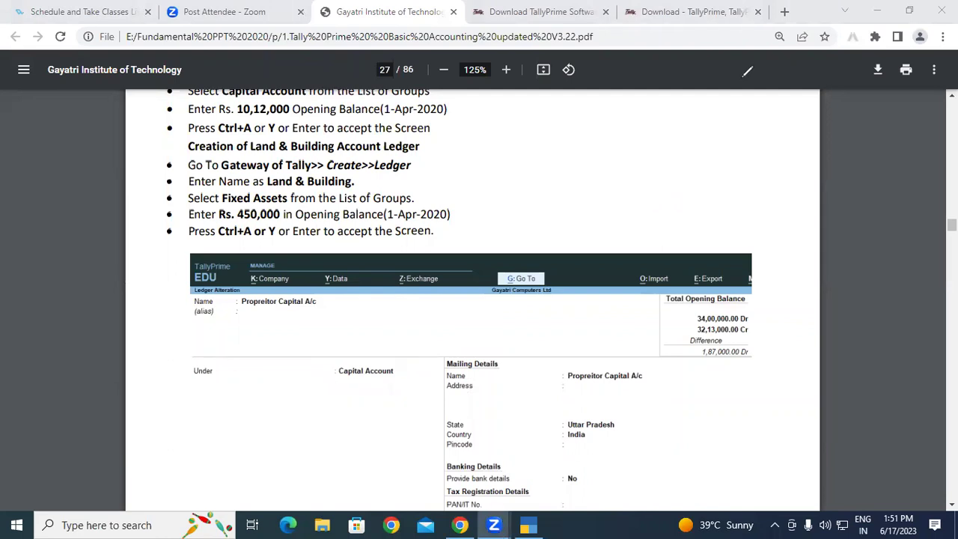
Highlight Computer Care System and its Sundry Creditors group again in the page 27 practice table
{"action": "scroll", "coordinate": [607, 258], "scroll_direction": "down", "scroll_amount": 5}
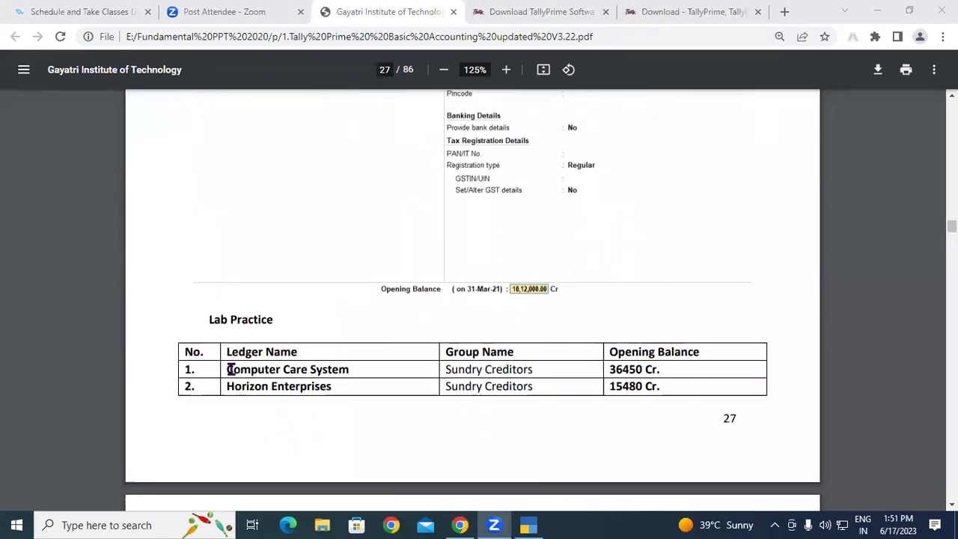
{"action": "left_click_drag", "start_coordinate": [229, 368], "coordinate": [361, 376]}
{"action": "left_click_drag", "start_coordinate": [450, 368], "coordinate": [536, 368]}
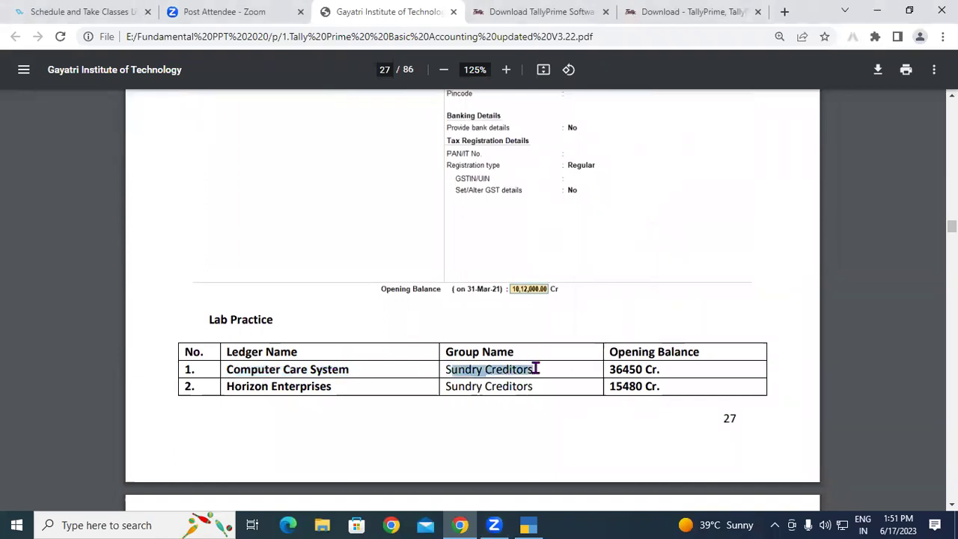
{"action": "left_click", "coordinate": [523, 370]}
Highlight the Sundry Creditors definition on page 26, and the group explanations from Loan & Advances (Assets) through Current Liabilities
{"action": "scroll", "coordinate": [419, 282], "scroll_direction": "up", "scroll_amount": 5}
{"action": "scroll", "coordinate": [419, 282], "scroll_direction": "up", "scroll_amount": 6}
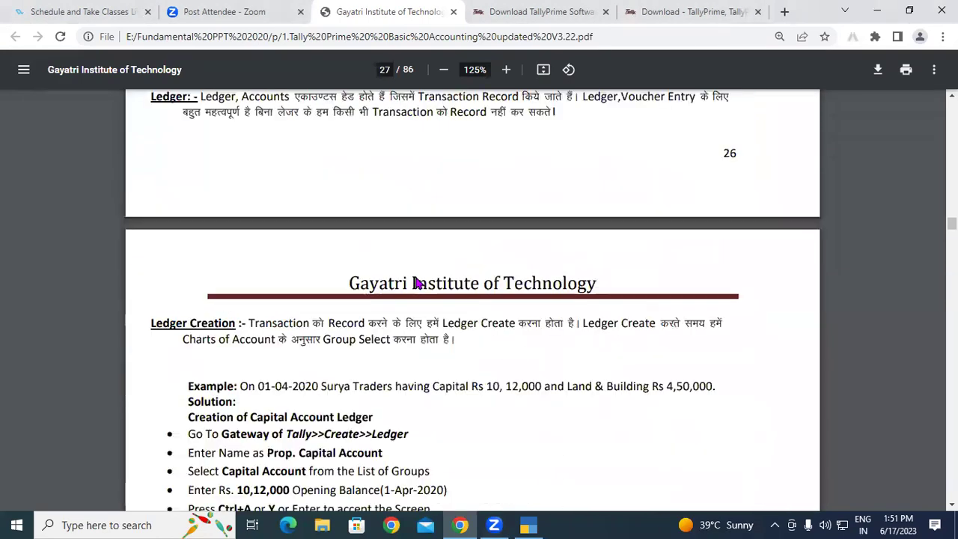
{"action": "scroll", "coordinate": [310, 289], "scroll_direction": "up", "scroll_amount": 4}
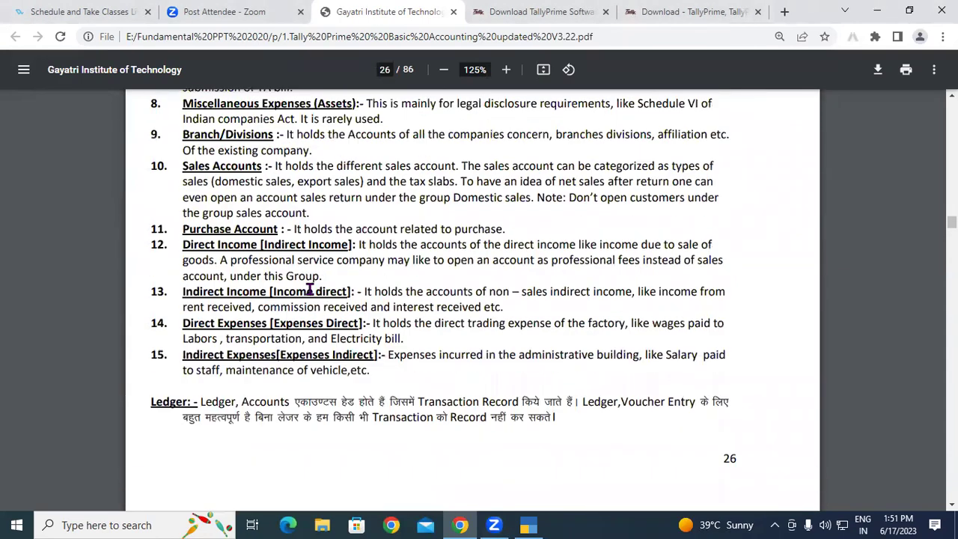
{"action": "scroll", "coordinate": [309, 289], "scroll_direction": "up", "scroll_amount": 3}
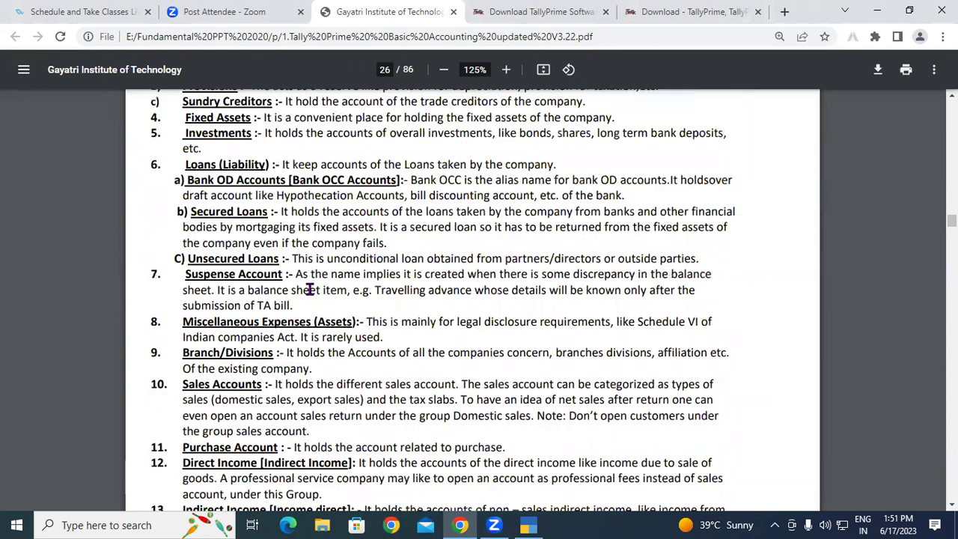
{"action": "scroll", "coordinate": [310, 289], "scroll_direction": "up", "scroll_amount": 2}
{"action": "left_click_drag", "start_coordinate": [202, 181], "coordinate": [594, 181]}
{"action": "scroll", "coordinate": [458, 217], "scroll_direction": "up", "scroll_amount": 5}
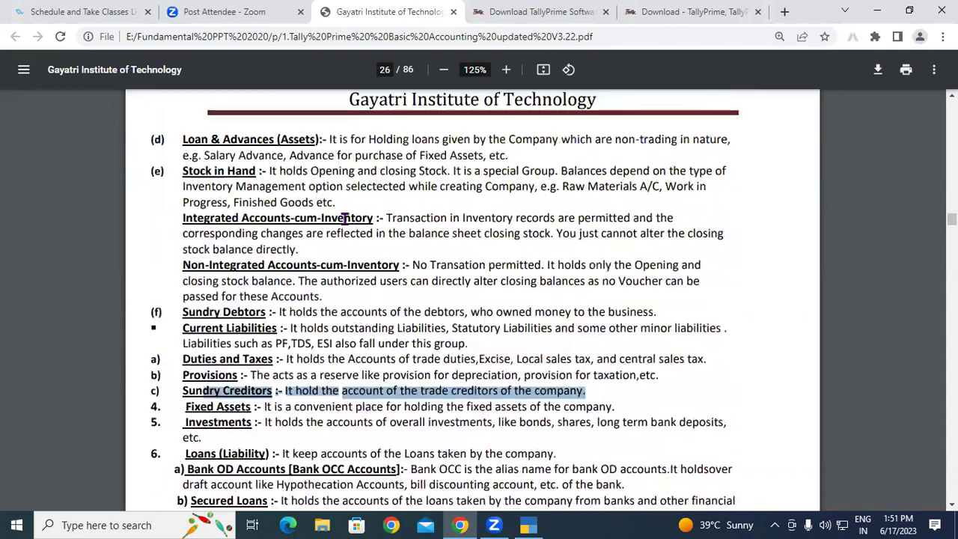
{"action": "left_click_drag", "start_coordinate": [188, 140], "coordinate": [410, 348]}
Review the ledger creation, altering and deleting notes, and highlight the Group Creation heading on page 29
{"action": "scroll", "coordinate": [410, 348], "scroll_direction": "down", "scroll_amount": 10}
{"action": "scroll", "coordinate": [410, 348], "scroll_direction": "down", "scroll_amount": 20}
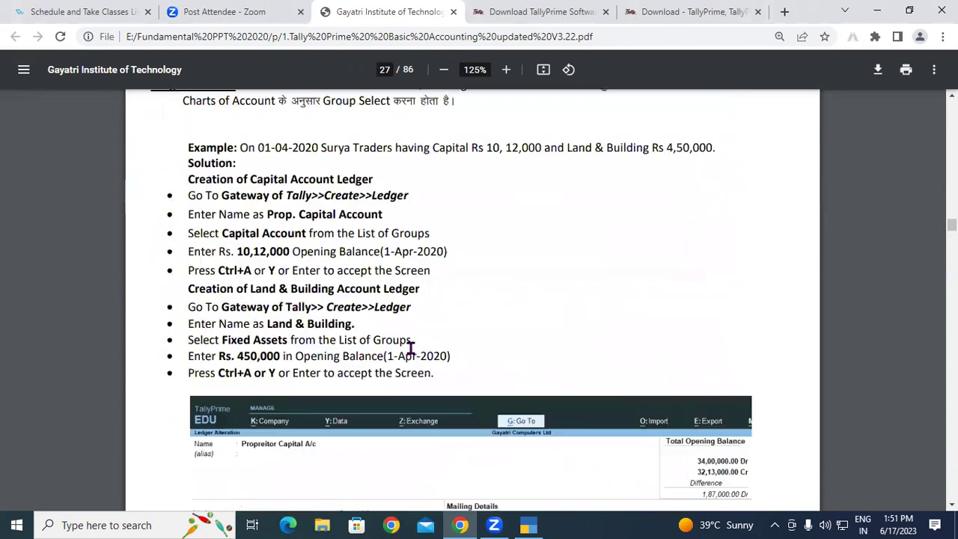
{"action": "scroll", "coordinate": [410, 348], "scroll_direction": "down", "scroll_amount": 20}
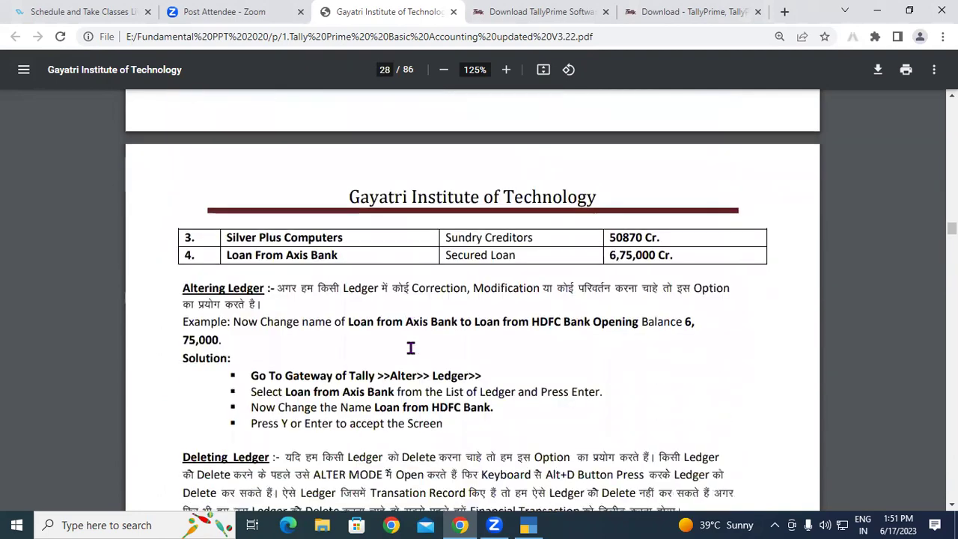
{"action": "scroll", "coordinate": [410, 348], "scroll_direction": "down", "scroll_amount": 1}
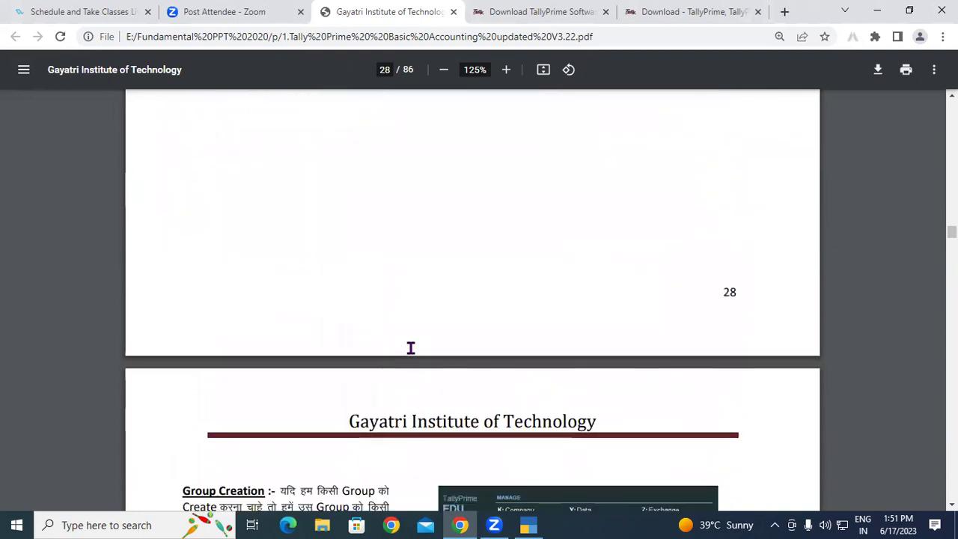
{"action": "scroll", "coordinate": [410, 348], "scroll_direction": "down", "scroll_amount": 3}
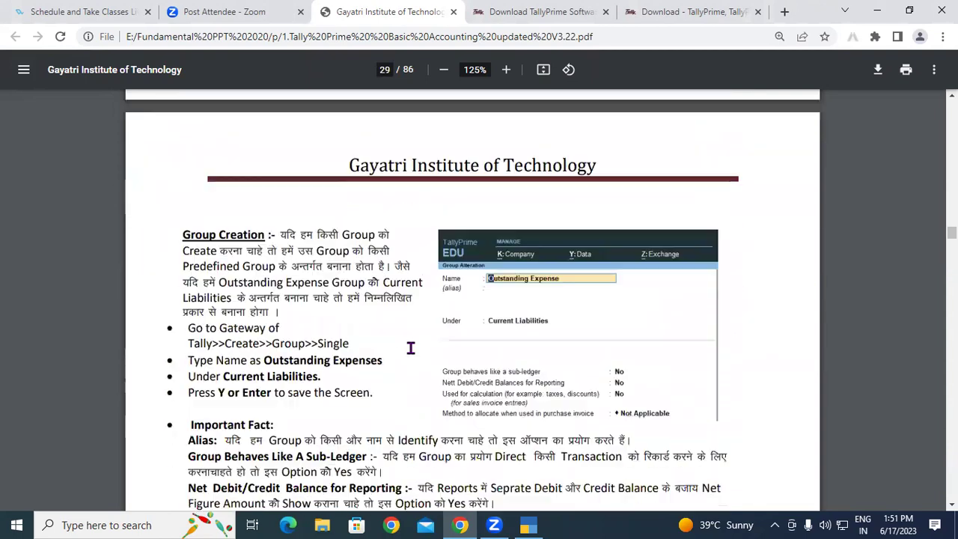
{"action": "scroll", "coordinate": [410, 347], "scroll_direction": "down", "scroll_amount": 1}
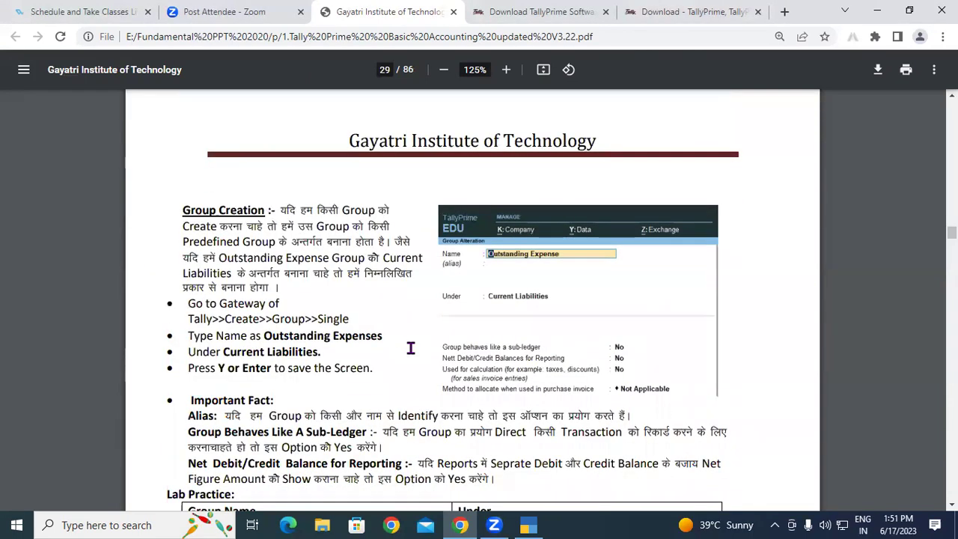
{"action": "left_click_drag", "start_coordinate": [183, 211], "coordinate": [265, 211]}
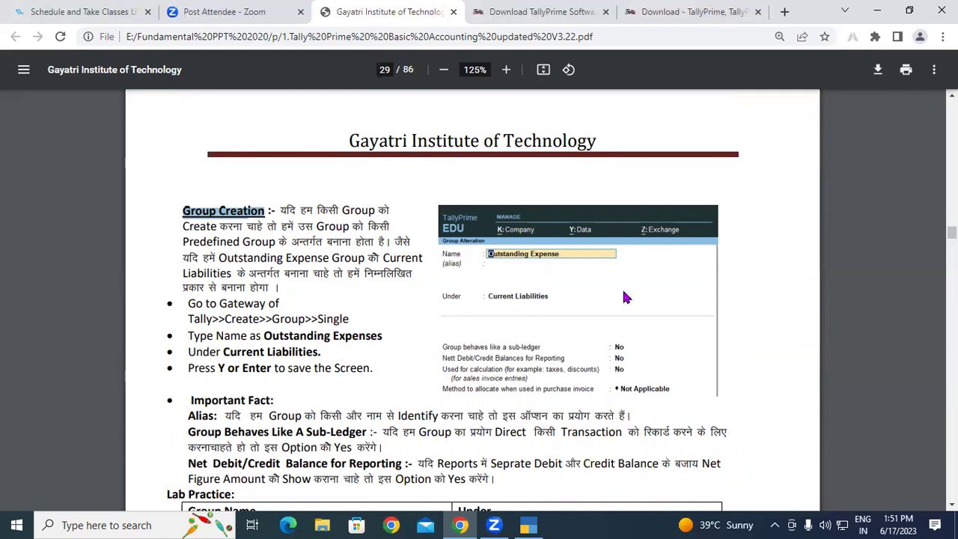
Review the ledger creation steps on page 27, switch to TallyPrime, and enter a person's name as the new ledger's name
{"action": "scroll", "coordinate": [405, 302], "scroll_direction": "up", "scroll_amount": 15}
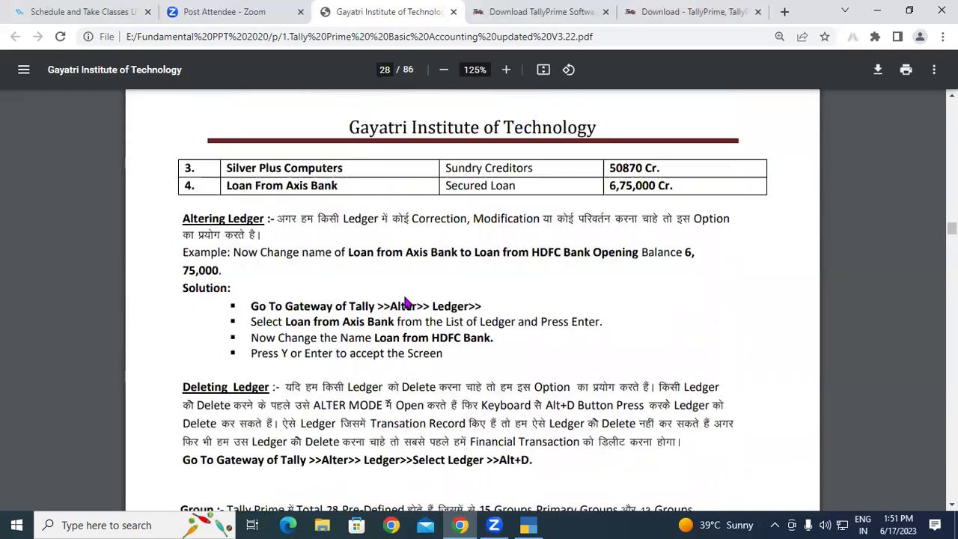
{"action": "scroll", "coordinate": [404, 303], "scroll_direction": "up", "scroll_amount": 10}
{"action": "scroll", "coordinate": [404, 303], "scroll_direction": "down", "scroll_amount": 3}
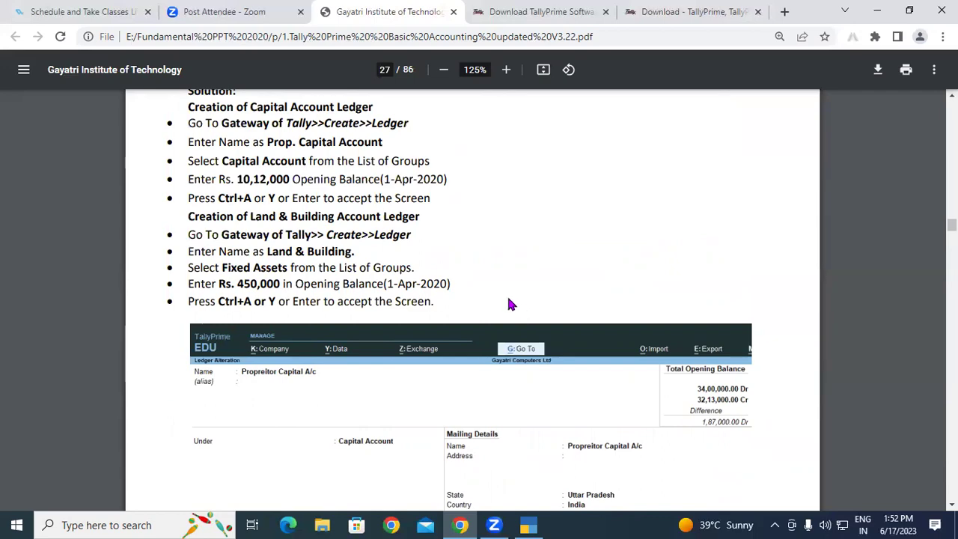
{"action": "key", "text": "alt+Tab"}
{"action": "key", "text": "Return"}
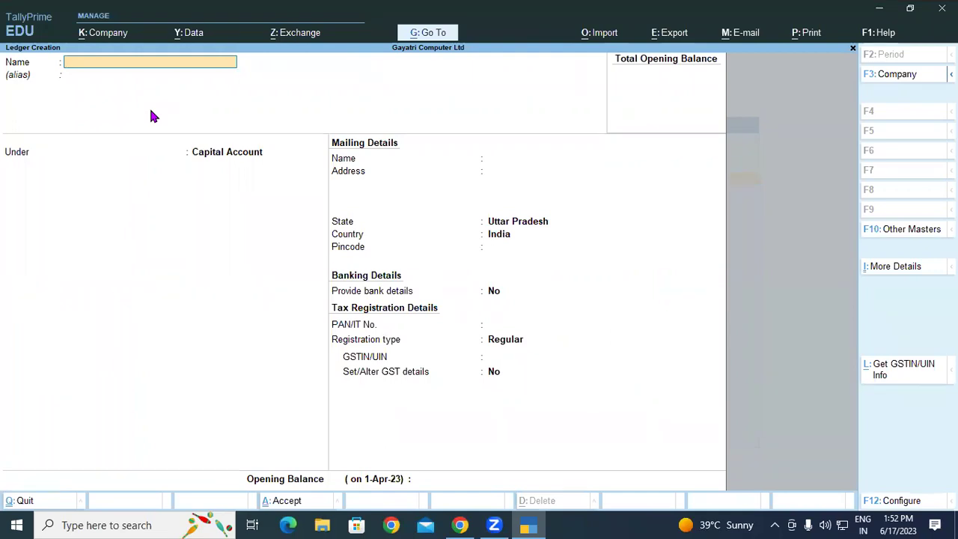
{"action": "type", "text": "Pawan"}
{"action": "key", "text": "Return"}
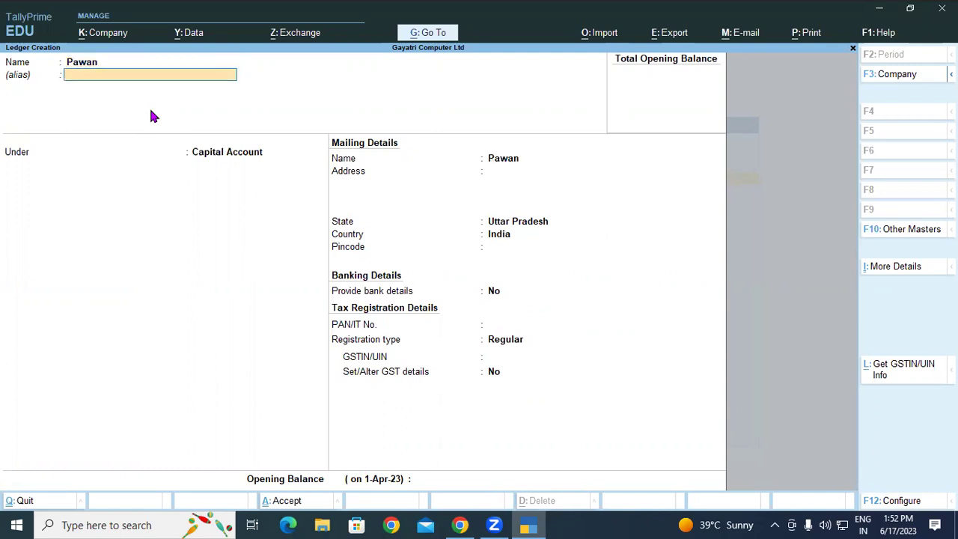
Leave the alias blank, filter the ledger's parent groups by "Su", and switch back to the group explanations in the PDF notes
{"action": "key", "text": "Return"}
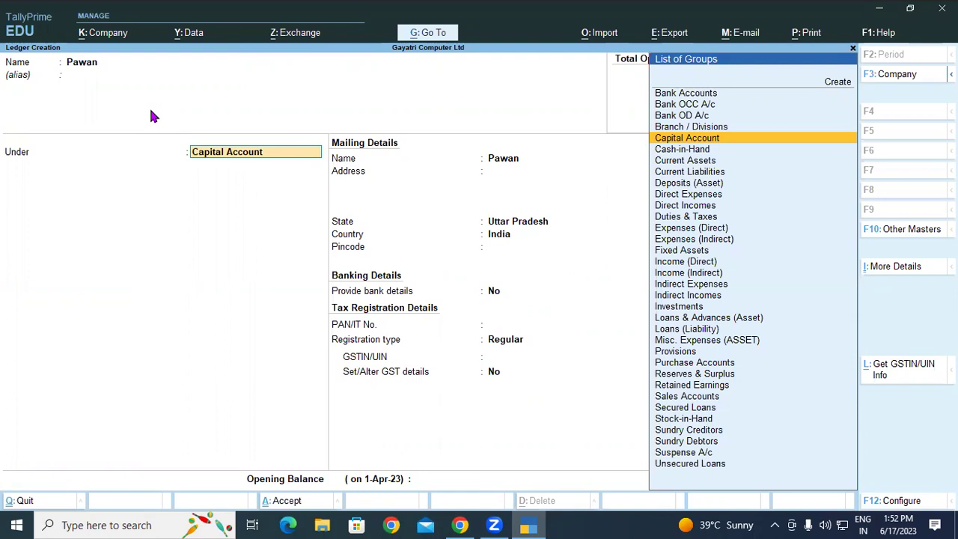
{"action": "type", "text": "Su"}
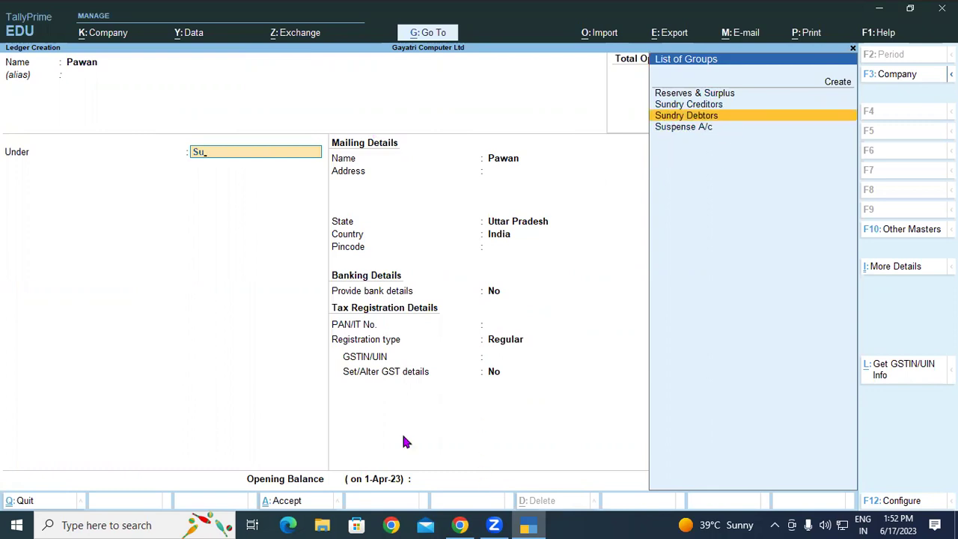
{"action": "key", "text": "alt+Tab"}
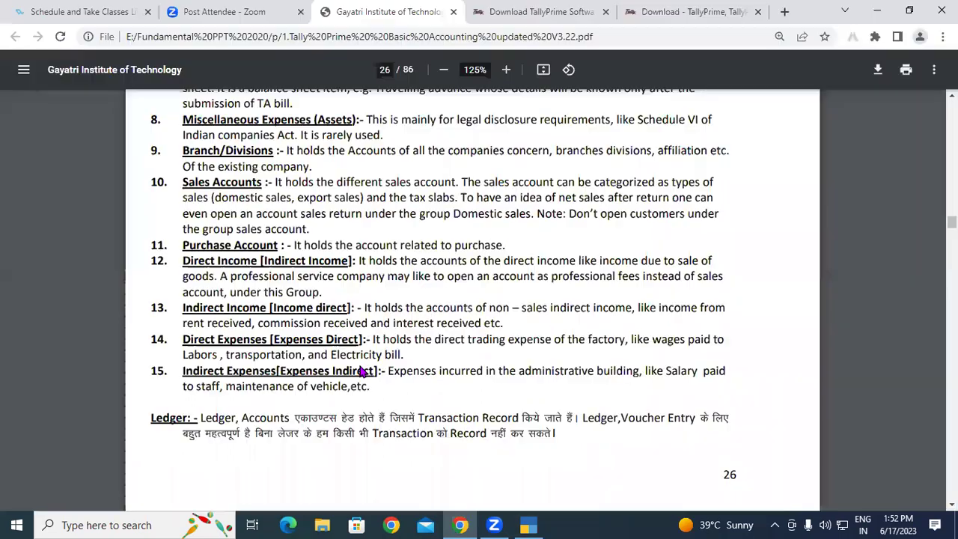